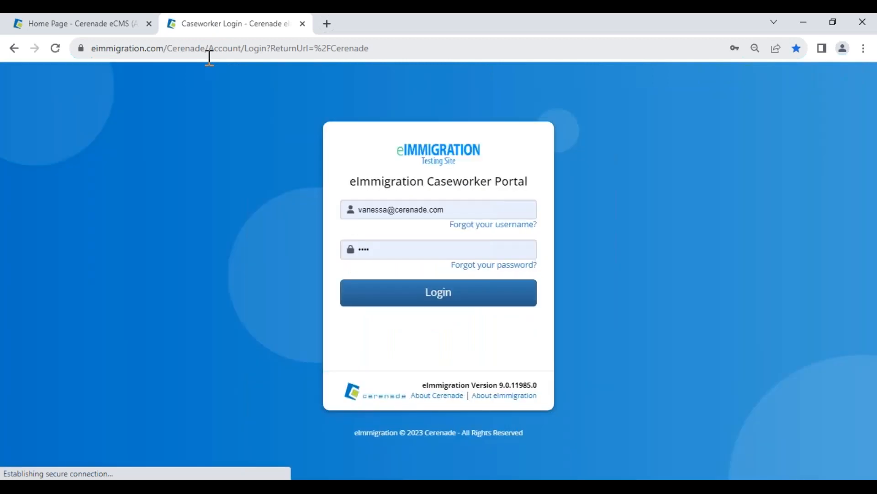
Step: Sign in to the eImmigration Caseworker Portal with a saved username and password, and dismiss the welcome system message
{"action": "left_click", "coordinate": [439, 297]}
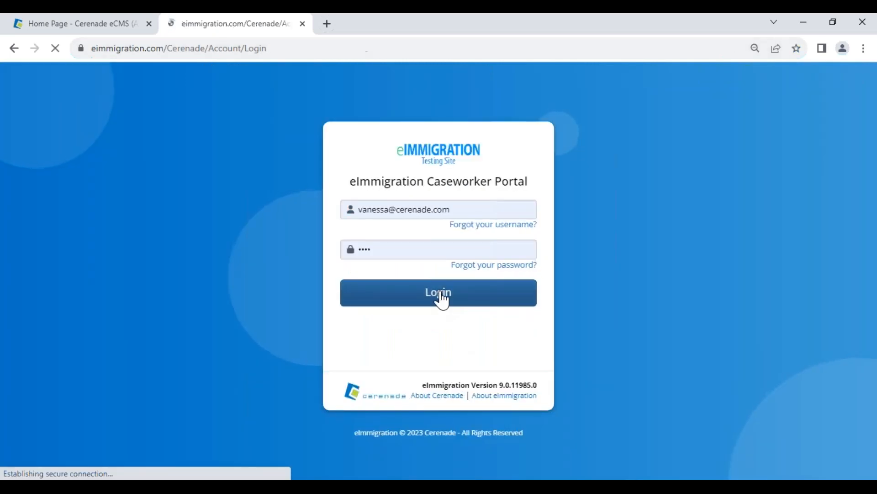
{"action": "left_click", "coordinate": [542, 236]}
{"action": "left_click", "coordinate": [421, 231]}
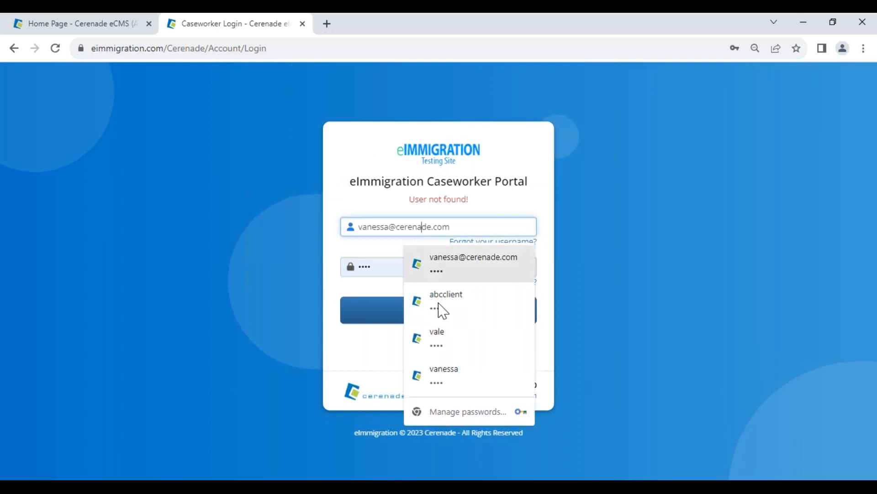
{"action": "left_click", "coordinate": [447, 369]}
{"action": "left_click", "coordinate": [411, 310]}
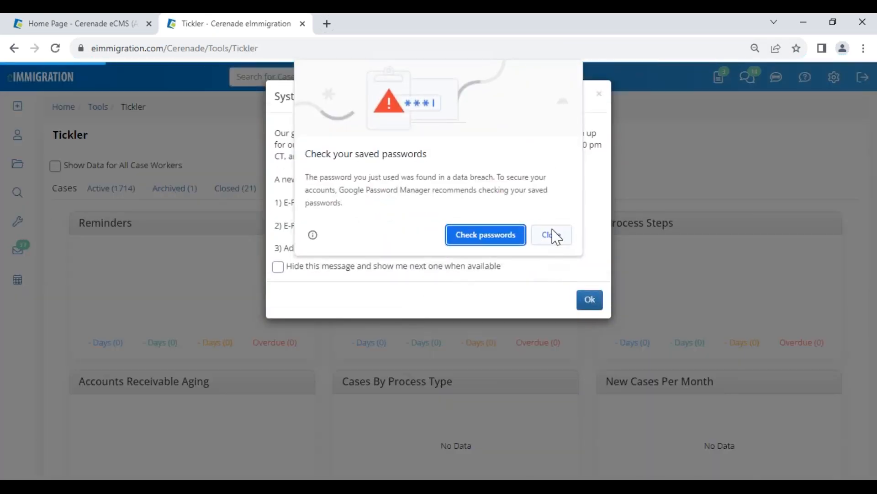
{"action": "left_click", "coordinate": [552, 234]}
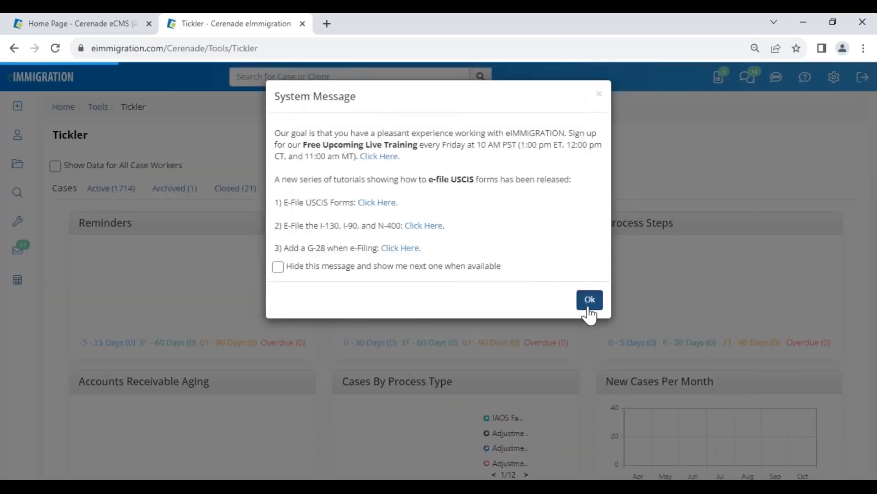
{"action": "left_click", "coordinate": [589, 302]}
Step: Review the fields and Status options of the Create a New Contact dialog and close it without creating a contact
{"action": "mouse_move", "coordinate": [23, 114]}
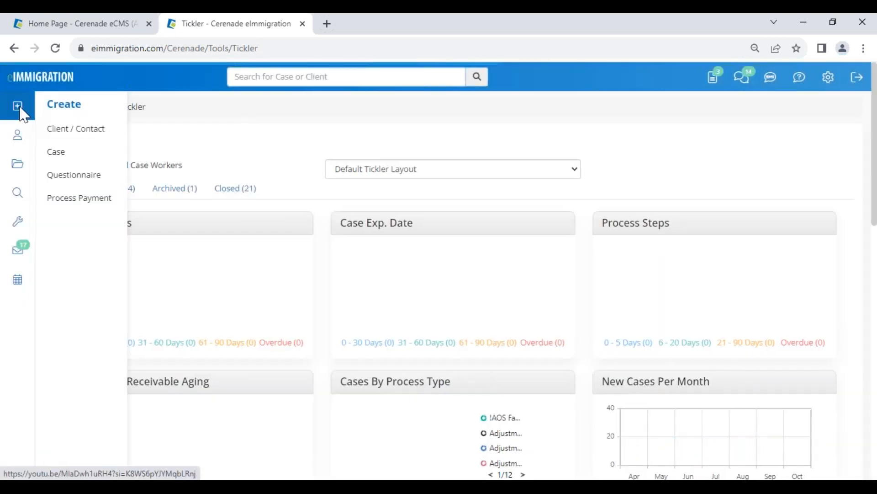
{"action": "left_click", "coordinate": [84, 137]}
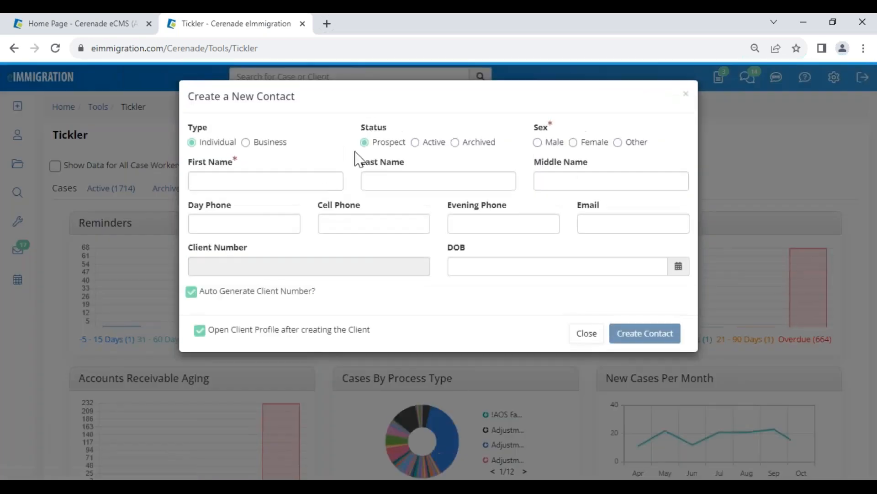
{"action": "left_click_drag", "start_coordinate": [361, 128], "coordinate": [392, 131]}
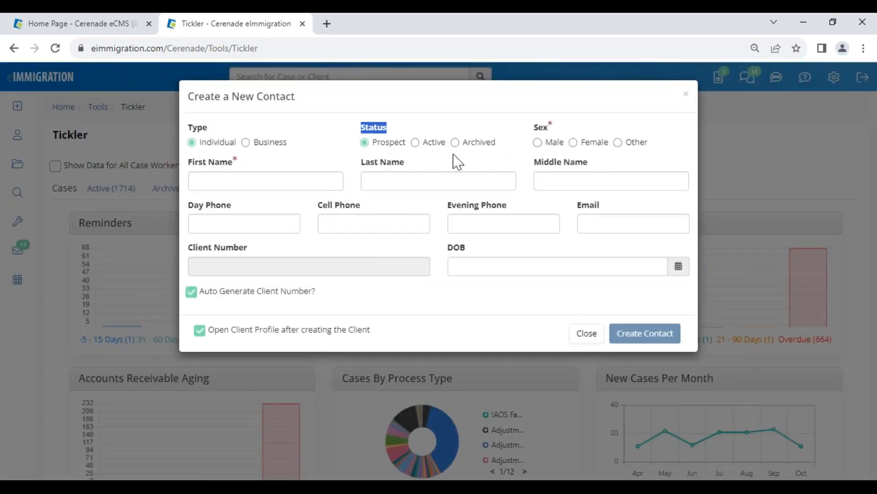
{"action": "left_click", "coordinate": [405, 158]}
{"action": "left_click_drag", "start_coordinate": [255, 97], "coordinate": [324, 95]}
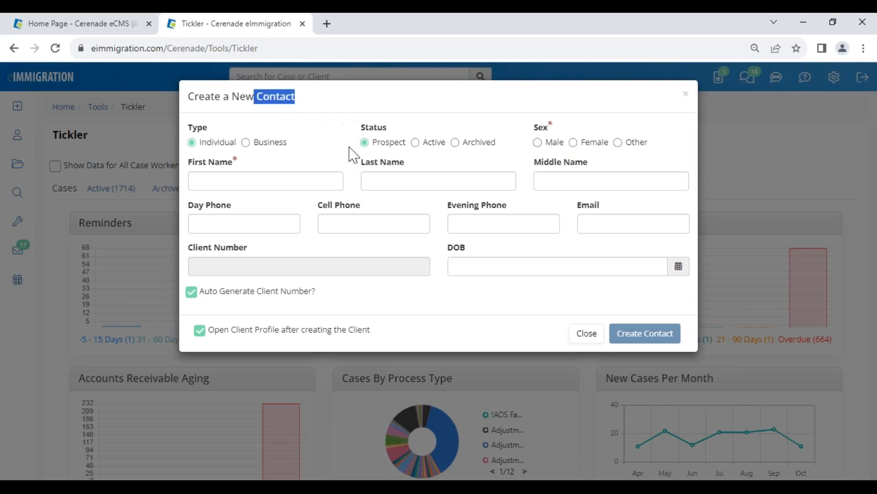
{"action": "left_click_drag", "start_coordinate": [404, 143], "coordinate": [373, 144]}
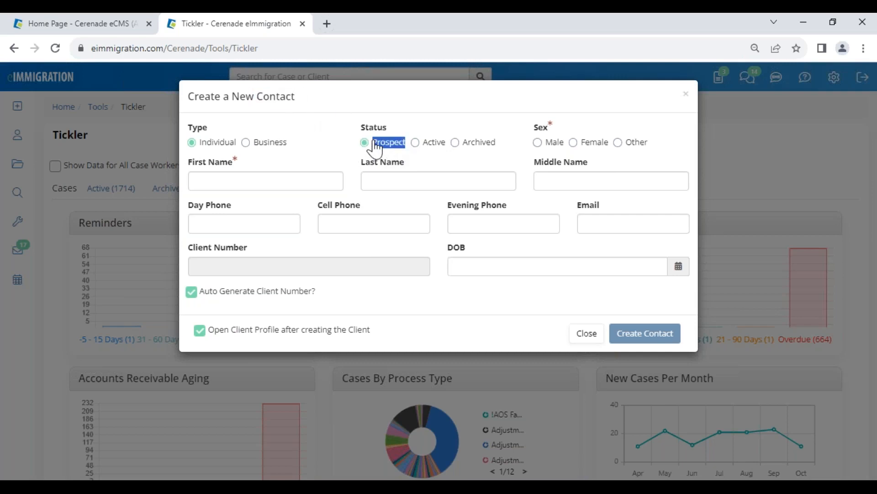
{"action": "left_click", "coordinate": [433, 143]}
{"action": "left_click", "coordinate": [585, 337]}
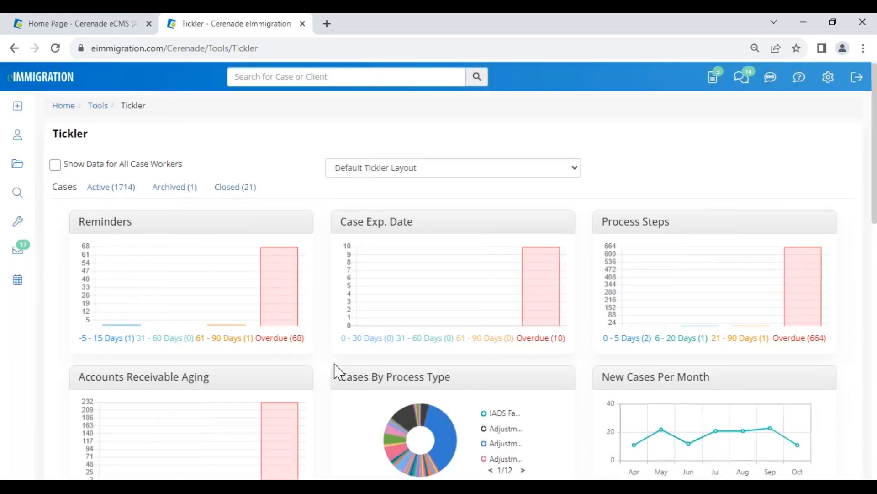
Step: Go to the Clients list and open the profile of the fourth client listed
{"action": "scroll", "coordinate": [333, 368], "scroll_direction": "down", "scroll_amount": 3}
{"action": "scroll", "coordinate": [172, 405], "scroll_direction": "down", "scroll_amount": 9}
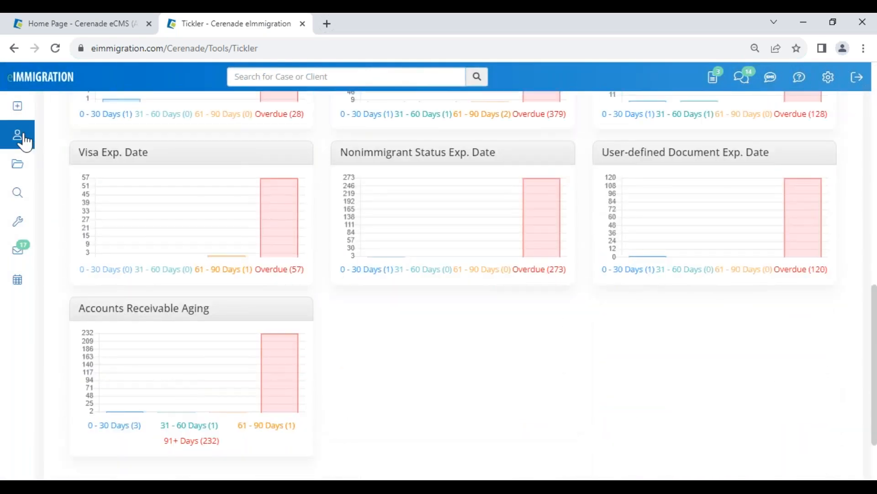
{"action": "left_click", "coordinate": [17, 134]}
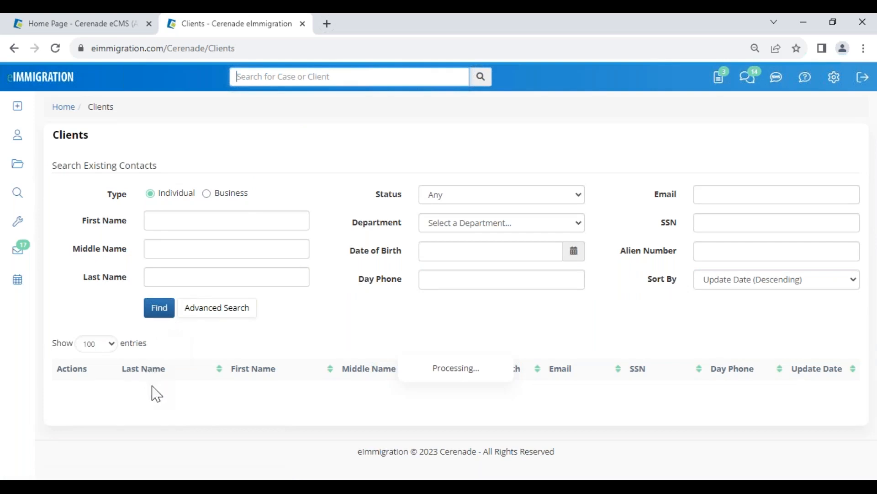
{"action": "scroll", "coordinate": [223, 452], "scroll_direction": "down", "scroll_amount": 2}
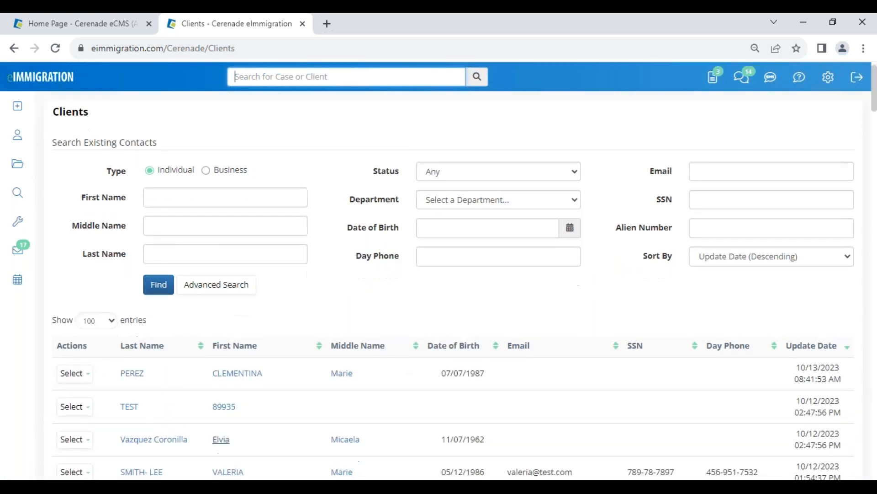
{"action": "left_click", "coordinate": [228, 434]}
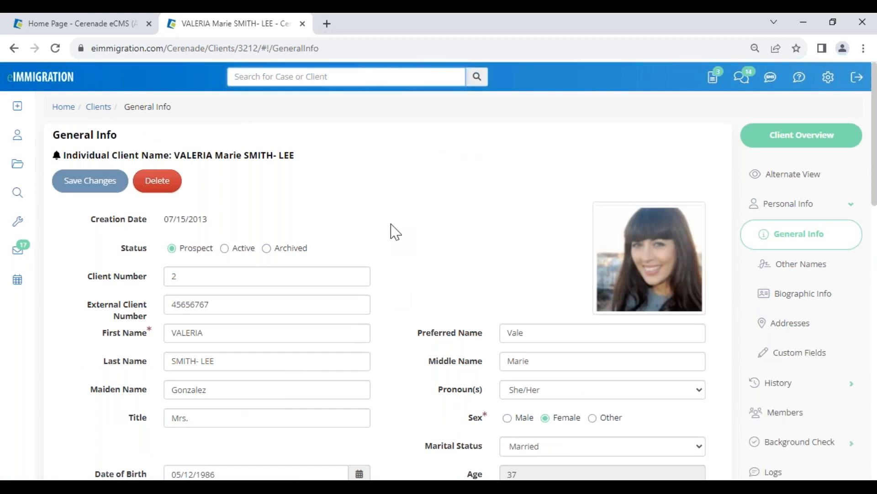
Step: Open the client's Cases list from the profile navigation
{"action": "left_click_drag", "start_coordinate": [176, 115], "coordinate": [75, 115]}
{"action": "left_click", "coordinate": [76, 116]}
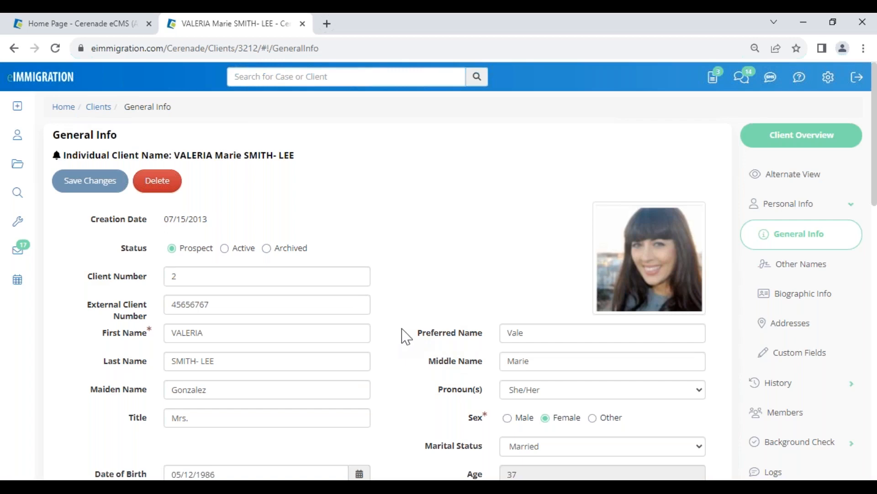
{"action": "scroll", "coordinate": [842, 397], "scroll_direction": "down", "scroll_amount": 5}
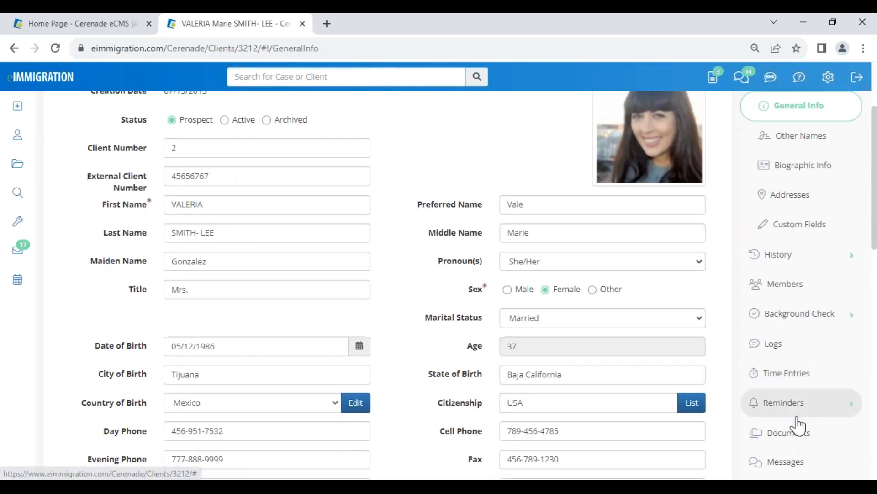
{"action": "left_click", "coordinate": [791, 372]}
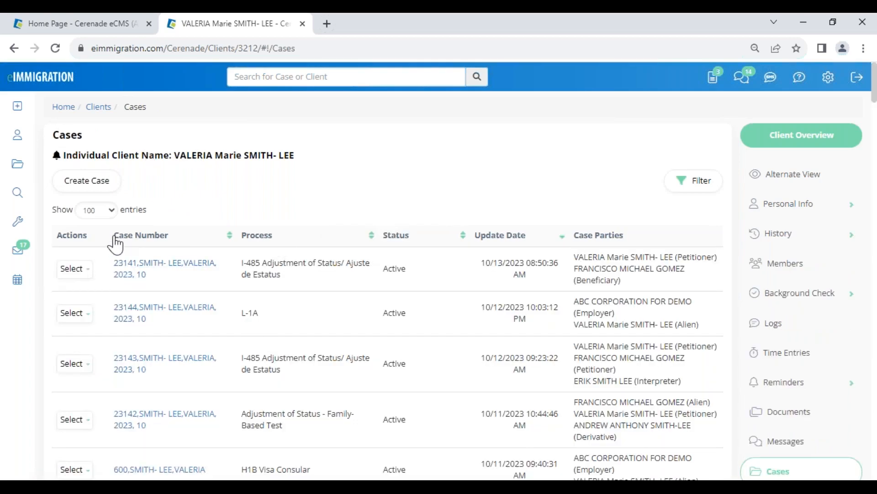
Step: Open the top I-485 Adjustment of Status case from the client's cases
{"action": "left_click", "coordinate": [85, 270]}
{"action": "left_click_drag", "start_coordinate": [176, 156], "coordinate": [305, 165]}
{"action": "left_click", "coordinate": [315, 192]}
{"action": "left_click", "coordinate": [139, 265]}
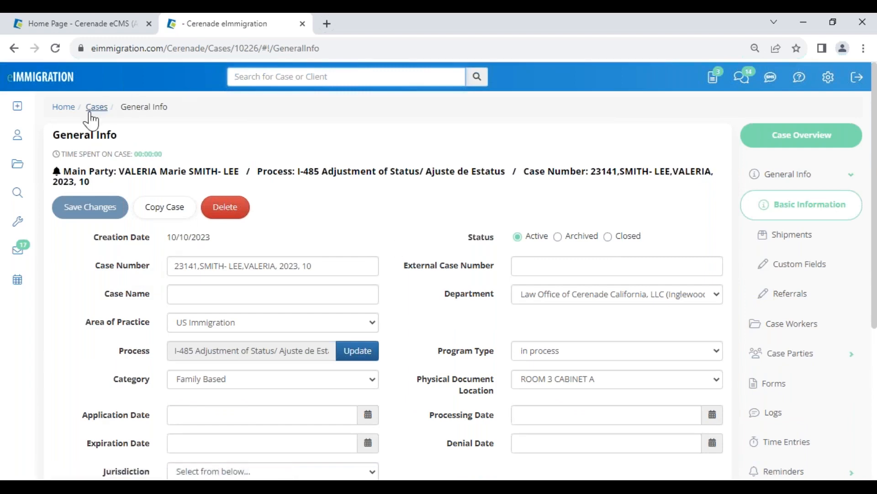
Step: Browse the case's Forms page and open its Documents folder view
{"action": "mouse_move", "coordinate": [181, 113]}
{"action": "left_mouse_down"}
{"action": "mouse_move", "coordinate": [49, 118]}
{"action": "mouse_move", "coordinate": [170, 105]}
{"action": "left_mouse_up"}
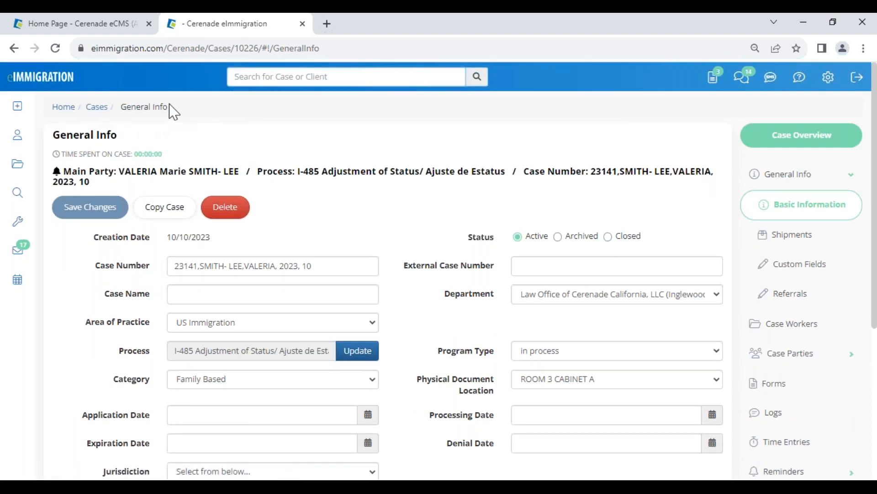
{"action": "left_click", "coordinate": [769, 385]}
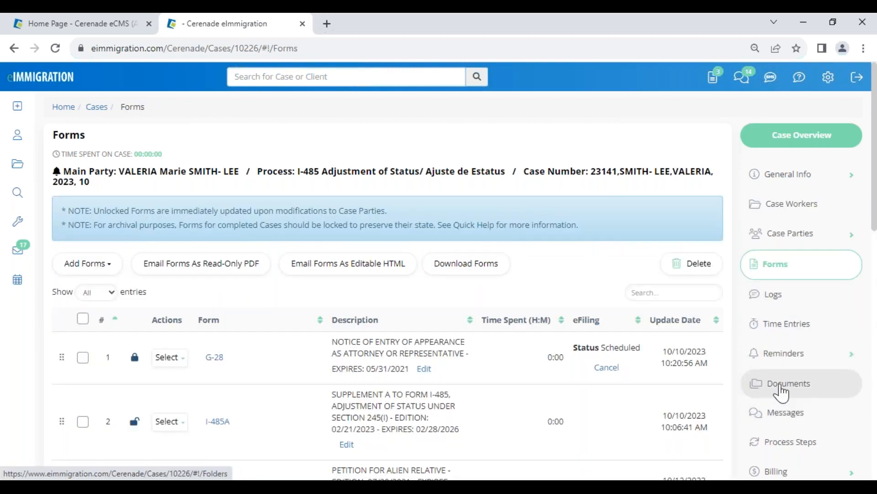
{"action": "left_click", "coordinate": [781, 388]}
{"action": "mouse_move", "coordinate": [167, 114]}
{"action": "left_mouse_down"}
{"action": "mouse_move", "coordinate": [56, 111]}
{"action": "mouse_move", "coordinate": [177, 118]}
{"action": "left_mouse_up"}
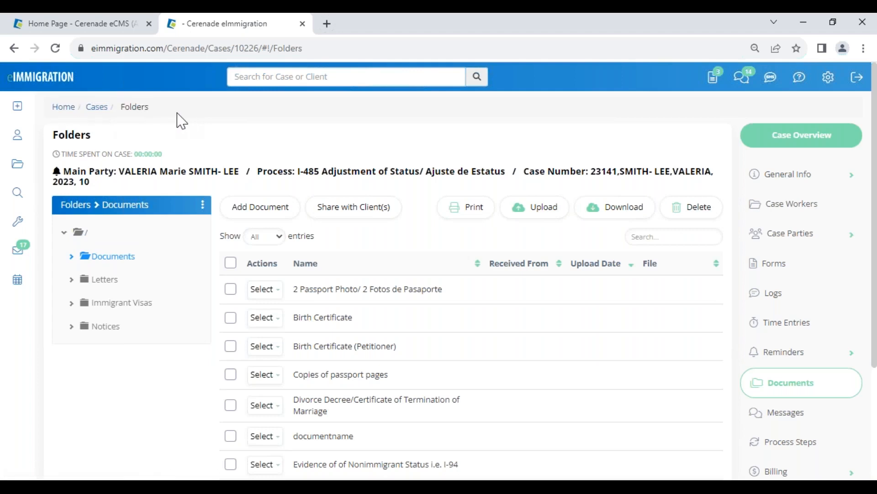
Step: Open the case's main party profile in a new tab and scroll through the case's document list
{"action": "left_click", "coordinate": [204, 173]}
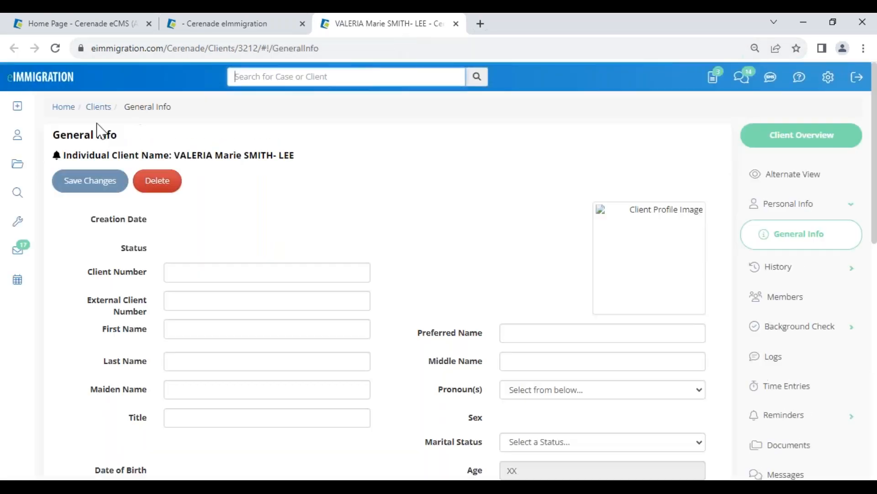
{"action": "left_click", "coordinate": [215, 27]}
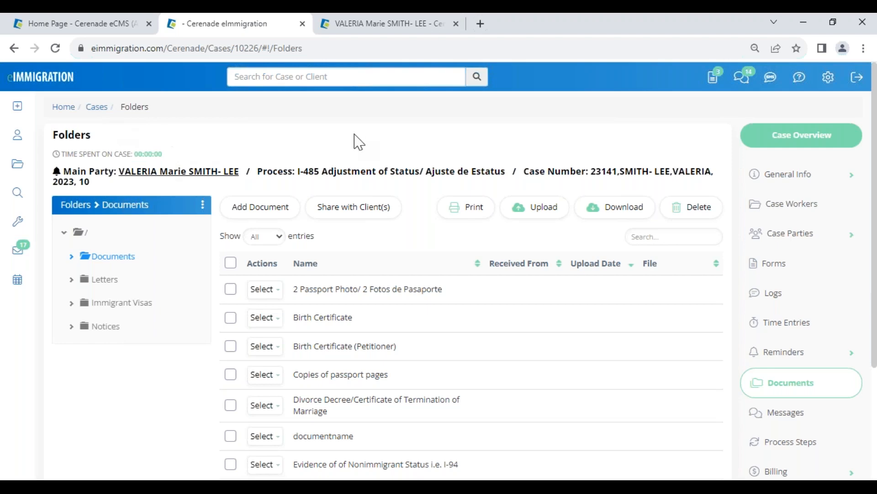
{"action": "scroll", "coordinate": [792, 425], "scroll_direction": "down", "scroll_amount": 3}
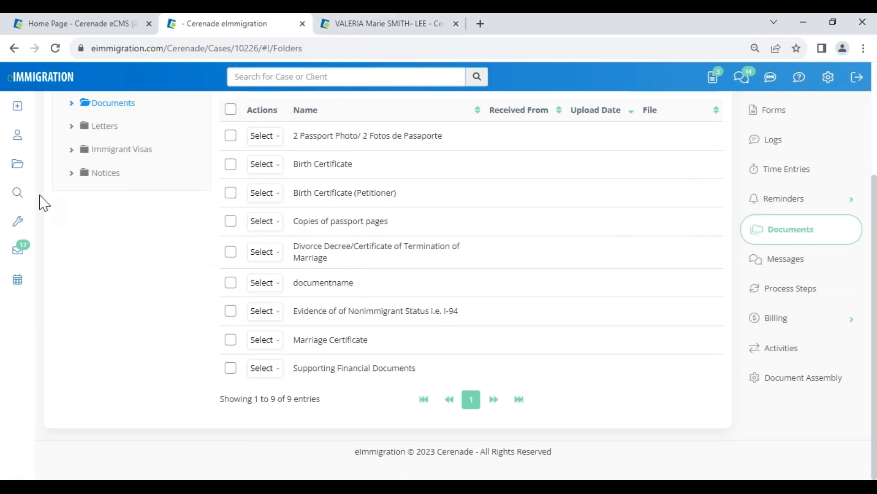
Step: Review the Custom Fields section, including Full Name Native Alphabet, on the client profile tab
{"action": "left_click", "coordinate": [385, 26]}
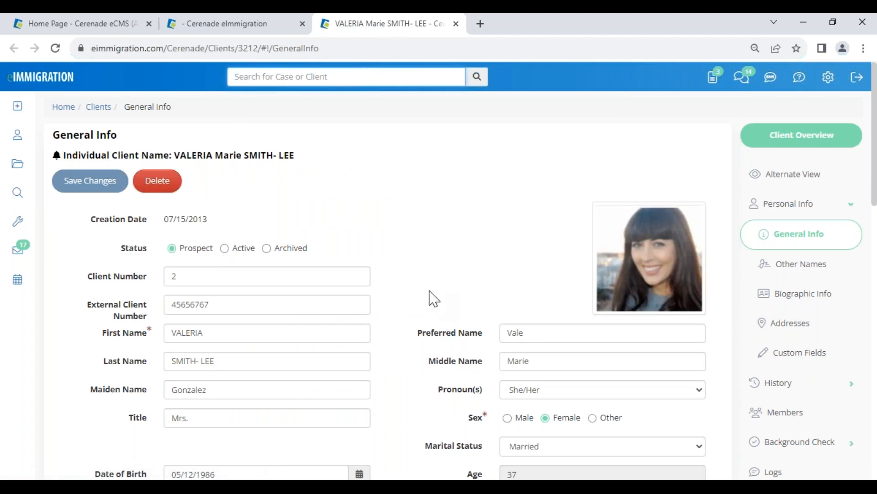
{"action": "scroll", "coordinate": [410, 348], "scroll_direction": "down", "scroll_amount": 1}
{"action": "scroll", "coordinate": [410, 347], "scroll_direction": "down", "scroll_amount": 3}
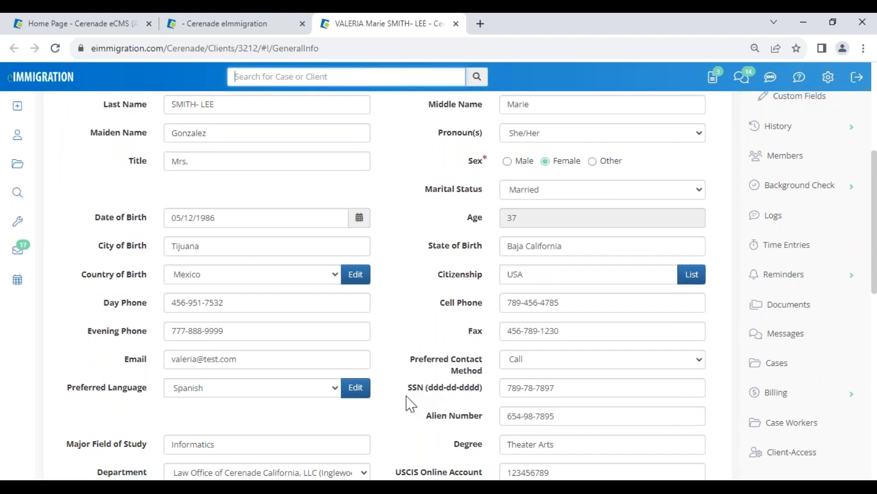
{"action": "scroll", "coordinate": [410, 403], "scroll_direction": "down", "scroll_amount": 7}
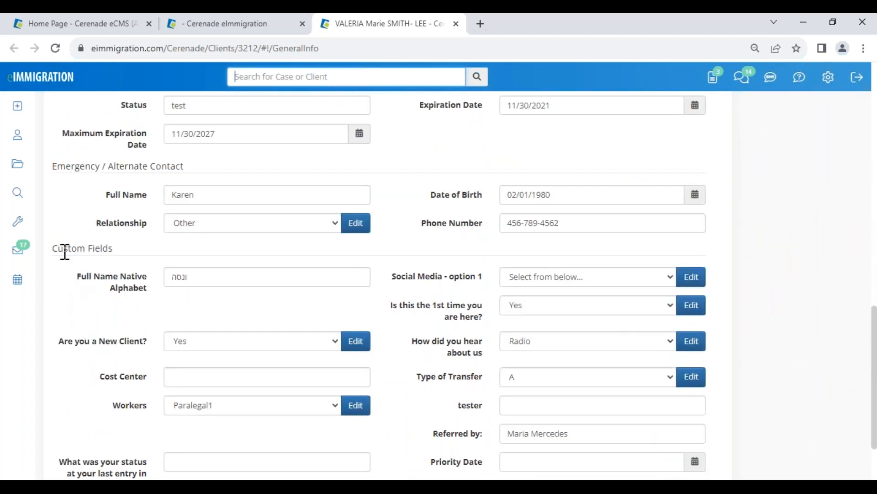
{"action": "left_click_drag", "start_coordinate": [78, 280], "coordinate": [153, 292]}
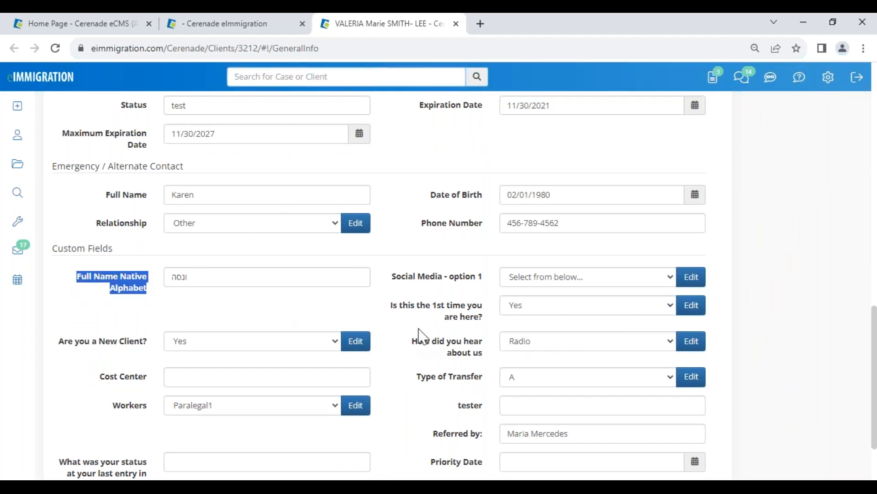
Step: Return to the case tab and open Administrative Tools from the settings menu in a new tab
{"action": "left_click", "coordinate": [244, 24]}
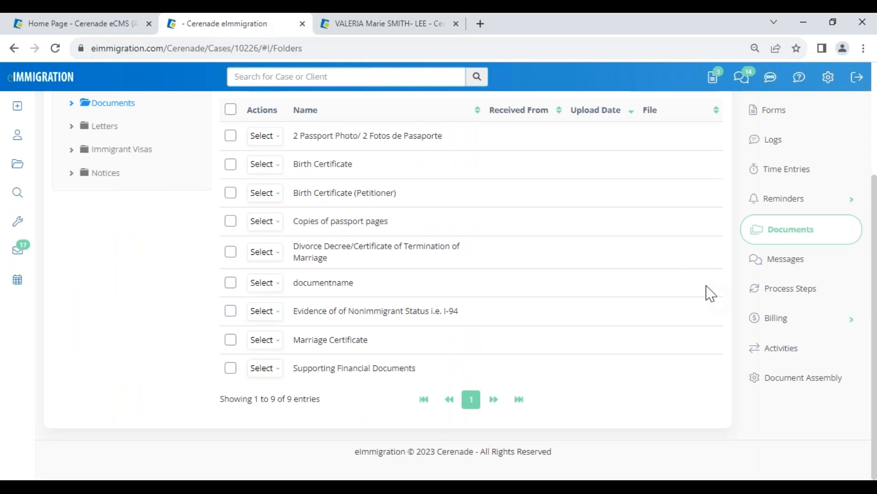
{"action": "scroll", "coordinate": [709, 315], "scroll_direction": "up", "scroll_amount": 3}
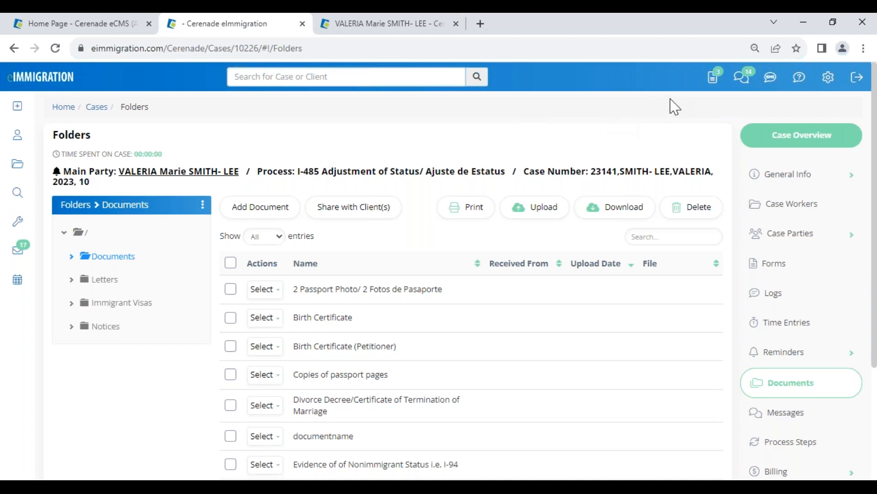
{"action": "left_click", "coordinate": [829, 78]}
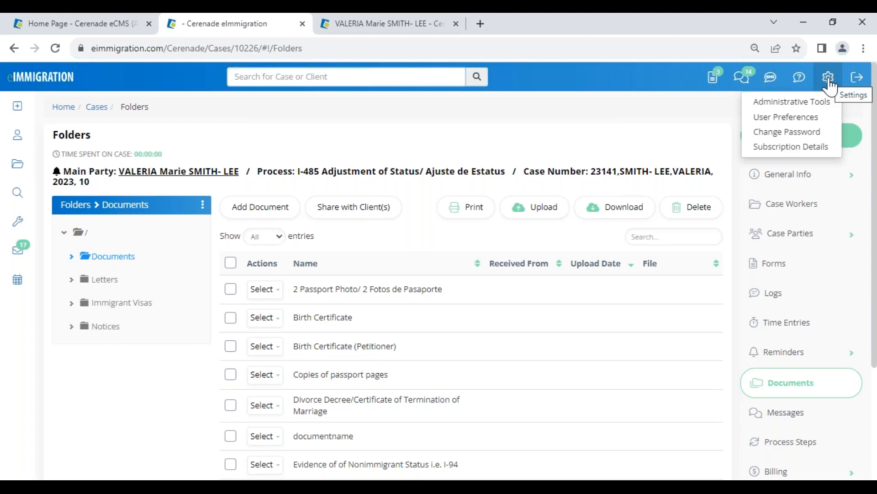
{"action": "right_click", "coordinate": [802, 106]}
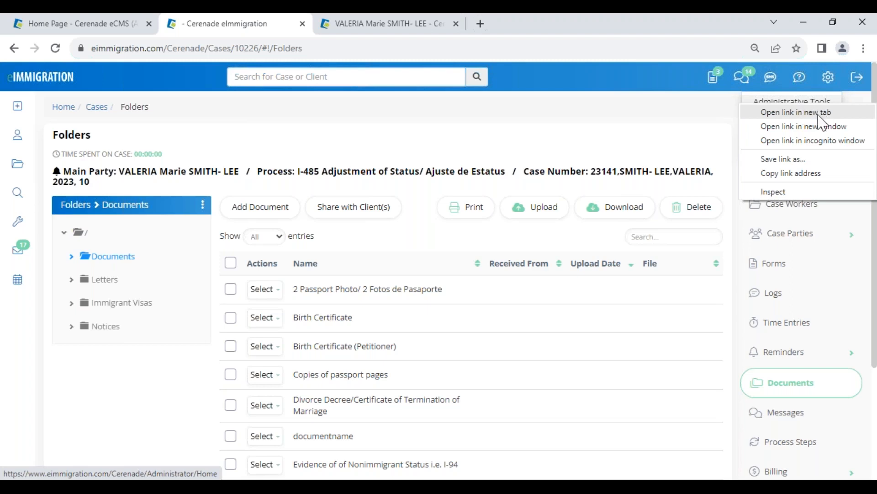
Step: Switch between the open tabs and bring up the Administrator Home page
{"action": "left_click", "coordinate": [96, 27]}
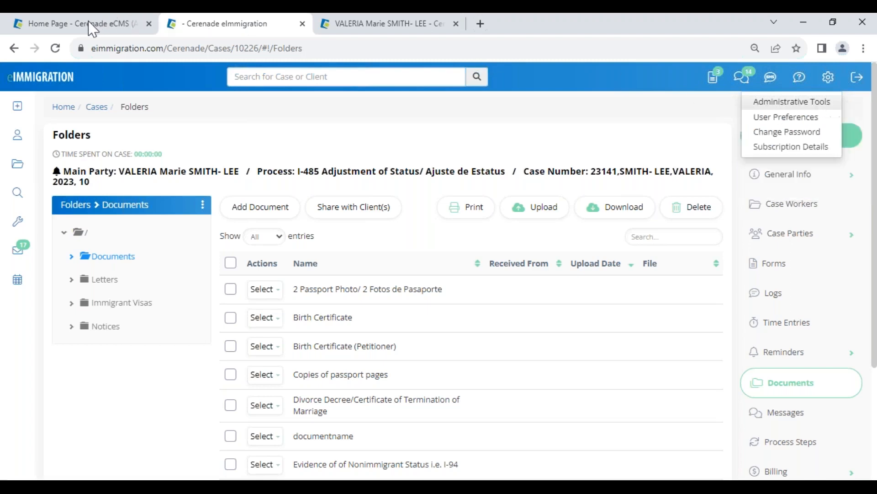
{"action": "left_click", "coordinate": [96, 26]}
{"action": "left_click", "coordinate": [201, 28]}
{"action": "left_click", "coordinate": [391, 28]}
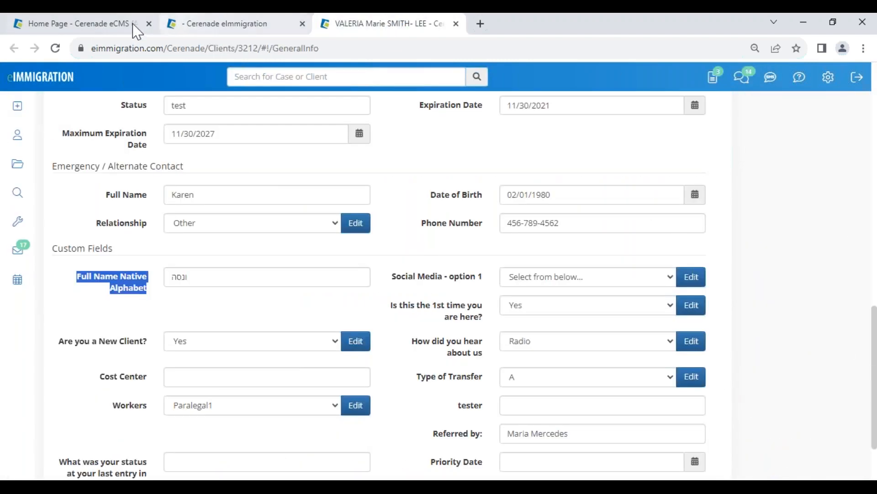
{"action": "left_click", "coordinate": [132, 28]}
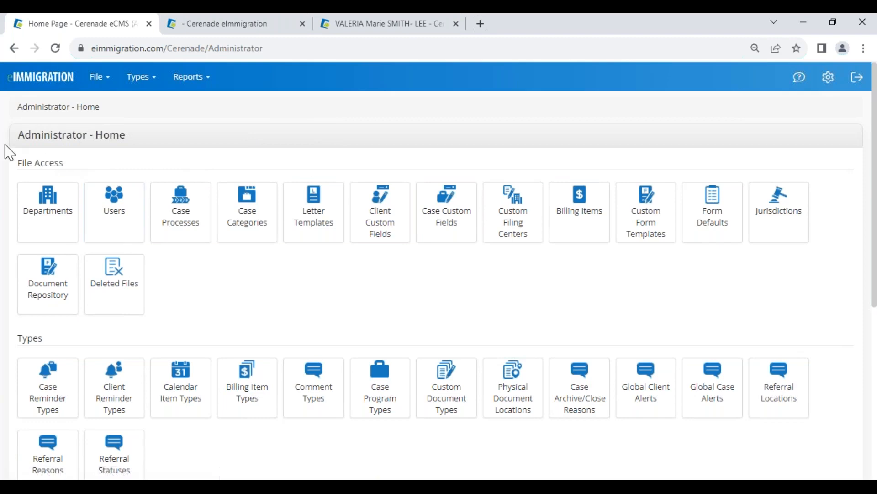
Step: Switch to the case tab and reopen Administrative Tools from the settings menu, returning to the Administrator Home tab
{"action": "left_click_drag", "start_coordinate": [18, 135], "coordinate": [148, 133]}
{"action": "left_click", "coordinate": [197, 157]}
{"action": "left_click", "coordinate": [220, 25]}
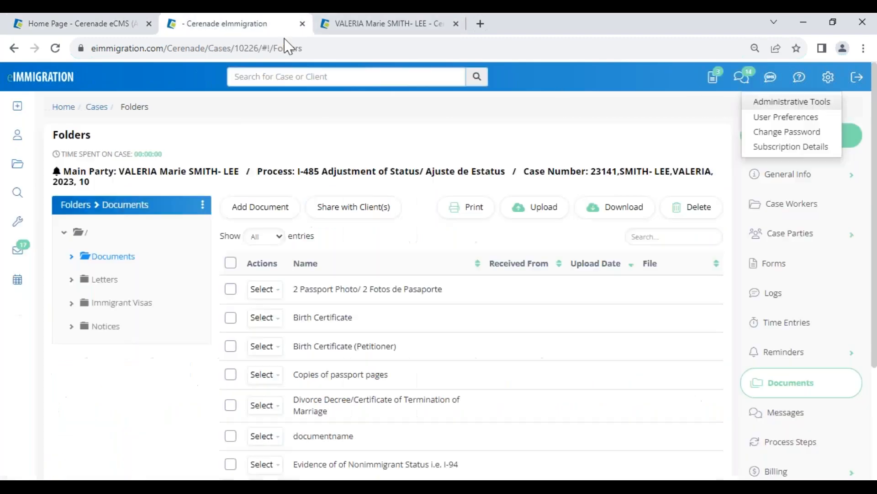
{"action": "left_click", "coordinate": [828, 78]}
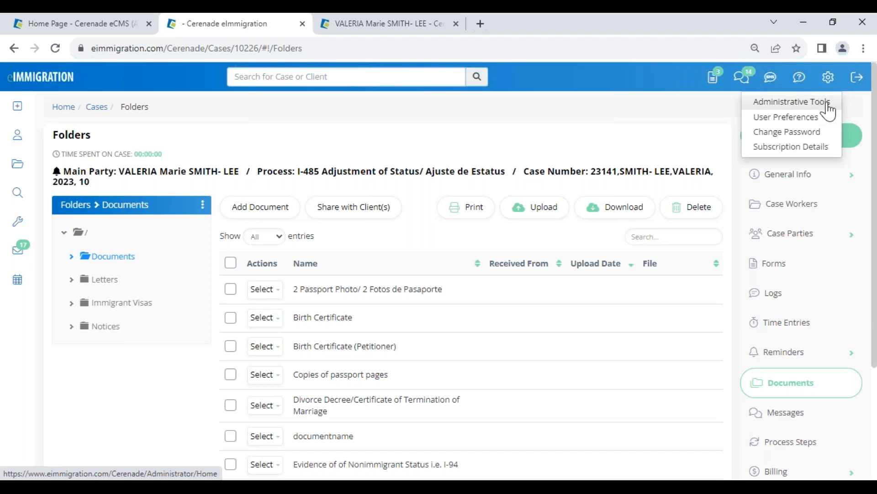
{"action": "left_click", "coordinate": [829, 111]}
{"action": "left_click", "coordinate": [103, 25]}
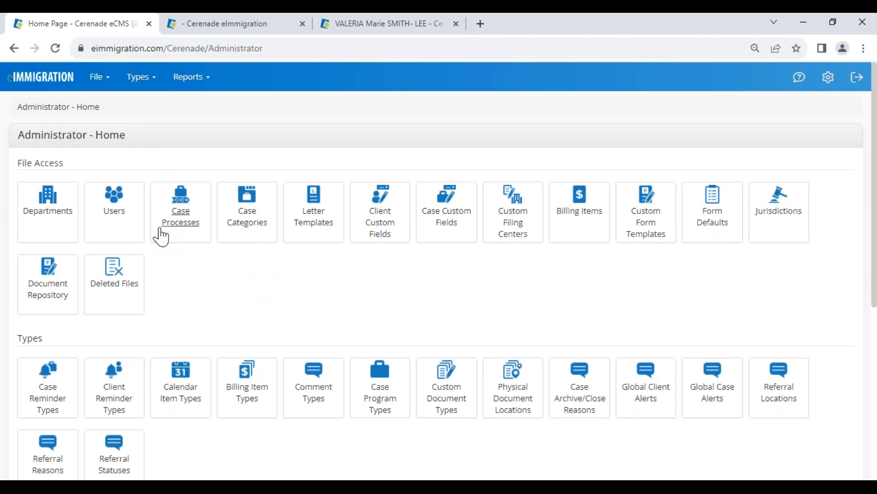
Step: Open Client Custom Fields and highlight the Full_Name_Native_Alphabet field's name and title in the list
{"action": "left_click_drag", "start_coordinate": [19, 163], "coordinate": [72, 165]}
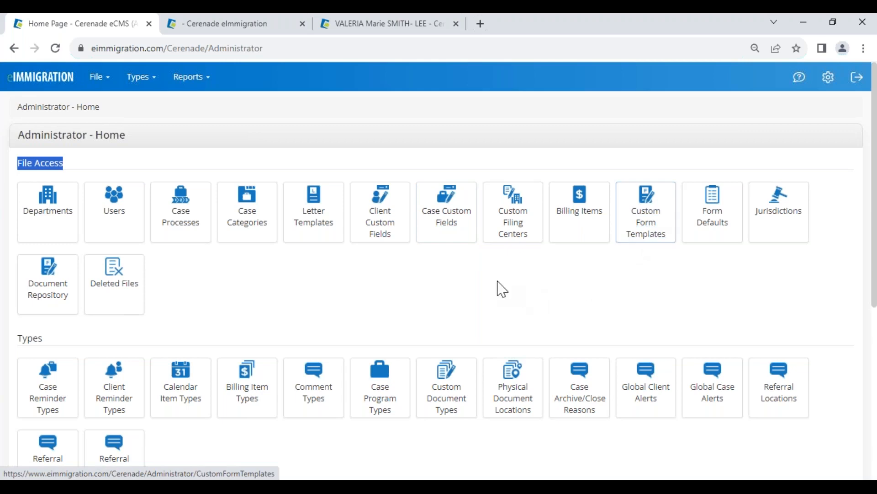
{"action": "left_click", "coordinate": [378, 227]}
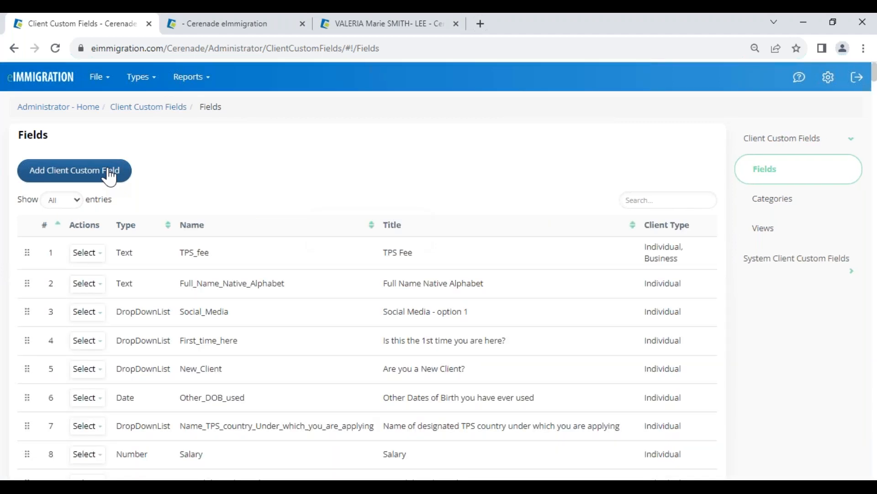
{"action": "left_click_drag", "start_coordinate": [191, 286], "coordinate": [298, 282]}
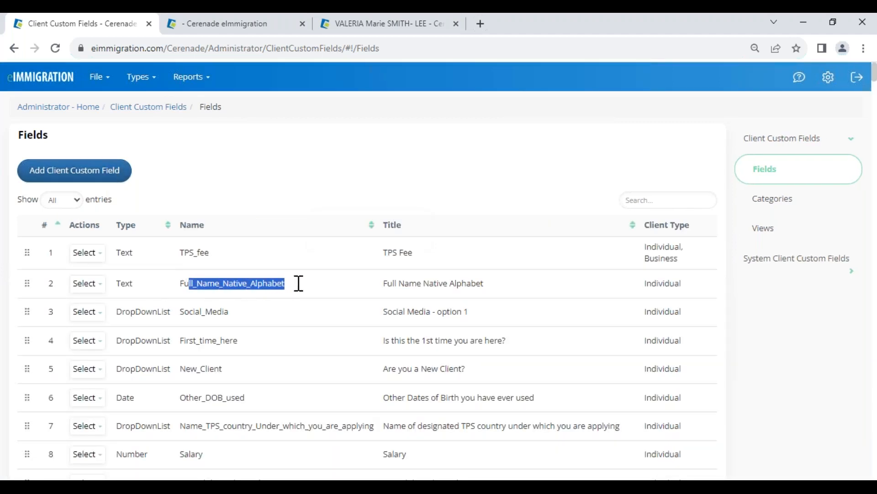
{"action": "left_click_drag", "start_coordinate": [383, 285], "coordinate": [483, 289]}
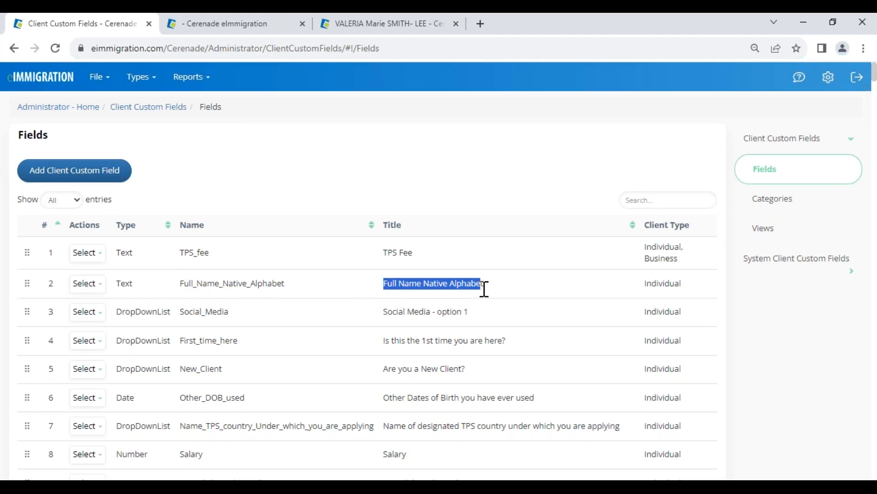
{"action": "left_click", "coordinate": [485, 288]}
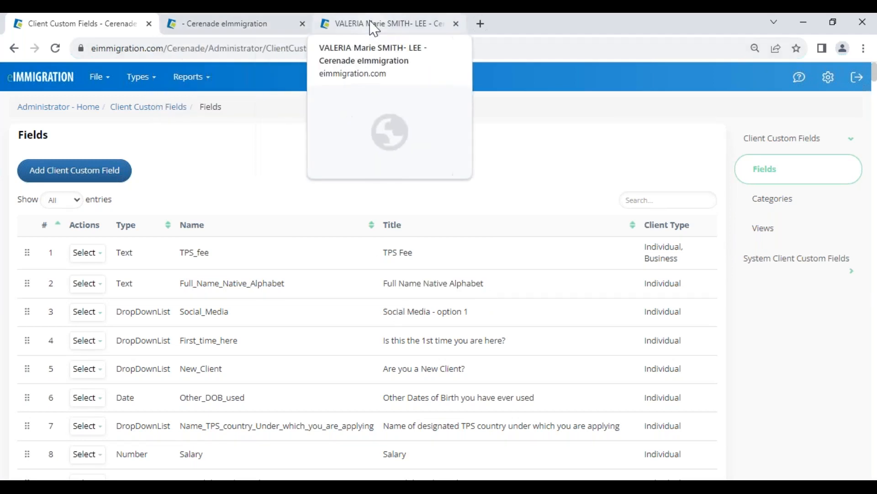
Step: Close the old case tab and open the client's L-1A case 23144 from the client's Cases list
{"action": "left_click", "coordinate": [260, 25]}
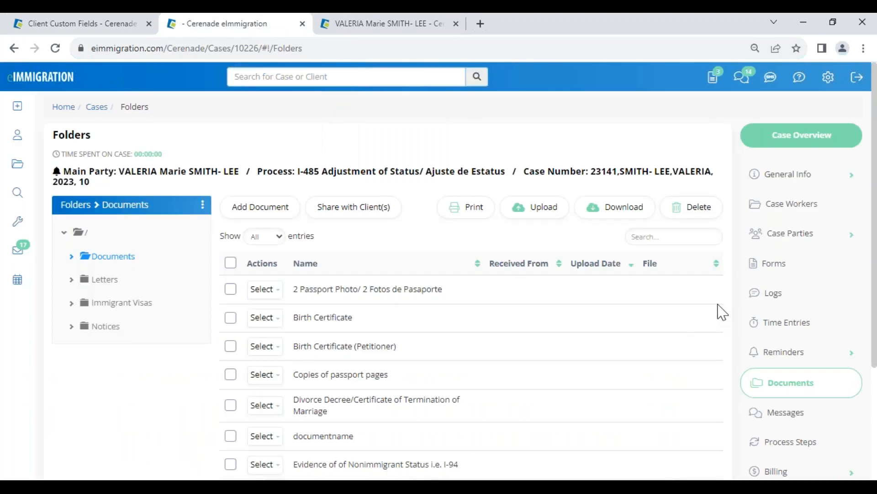
{"action": "left_click", "coordinate": [302, 23]}
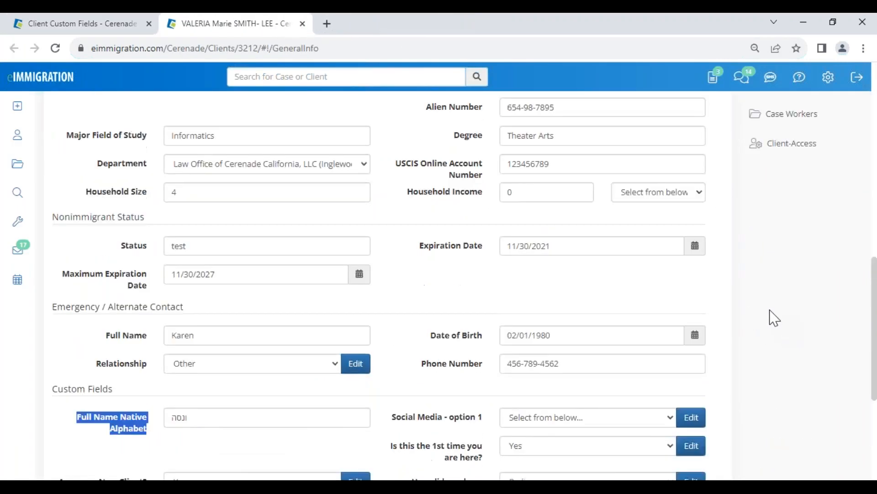
{"action": "scroll", "coordinate": [775, 318], "scroll_direction": "up", "scroll_amount": 4}
{"action": "left_click", "coordinate": [777, 238]}
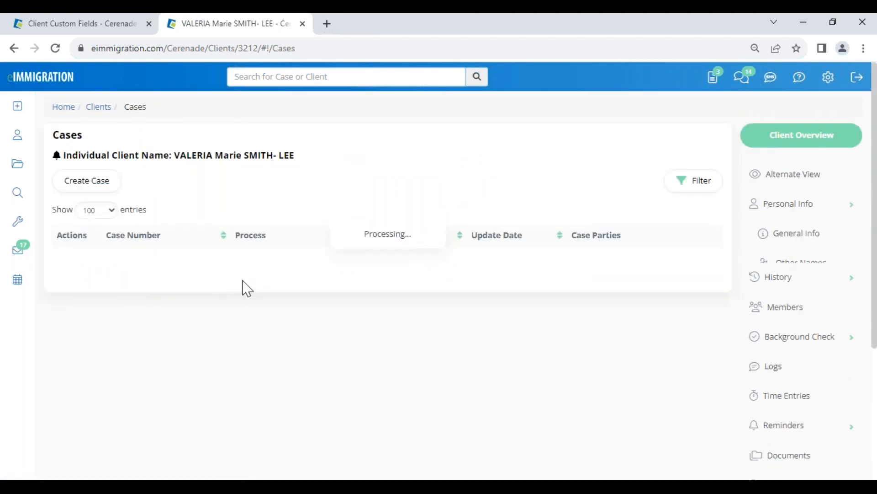
{"action": "left_click", "coordinate": [191, 314]}
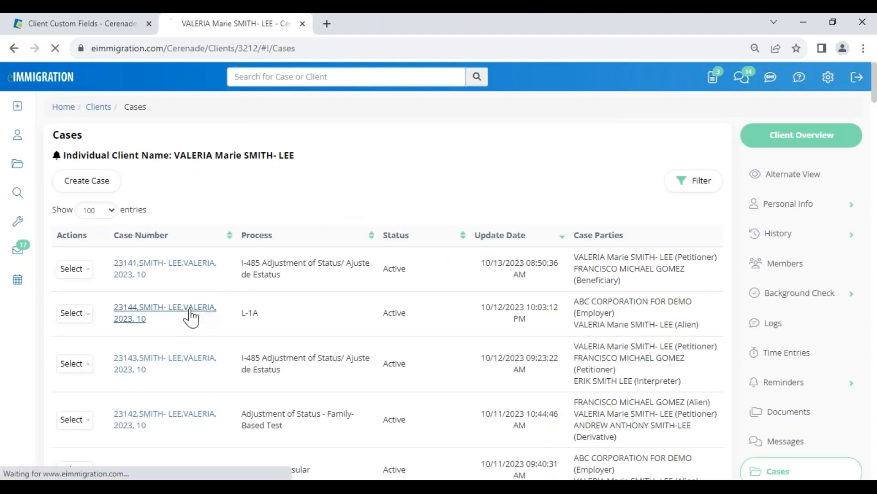
Step: Switch to the new case tab and open the I-129 form from the case's Forms section
{"action": "left_click", "coordinate": [201, 172]}
{"action": "left_click", "coordinate": [212, 28]}
{"action": "scroll", "coordinate": [770, 338], "scroll_direction": "down", "scroll_amount": 2}
{"action": "left_click", "coordinate": [771, 319]}
{"action": "left_click", "coordinate": [216, 345]}
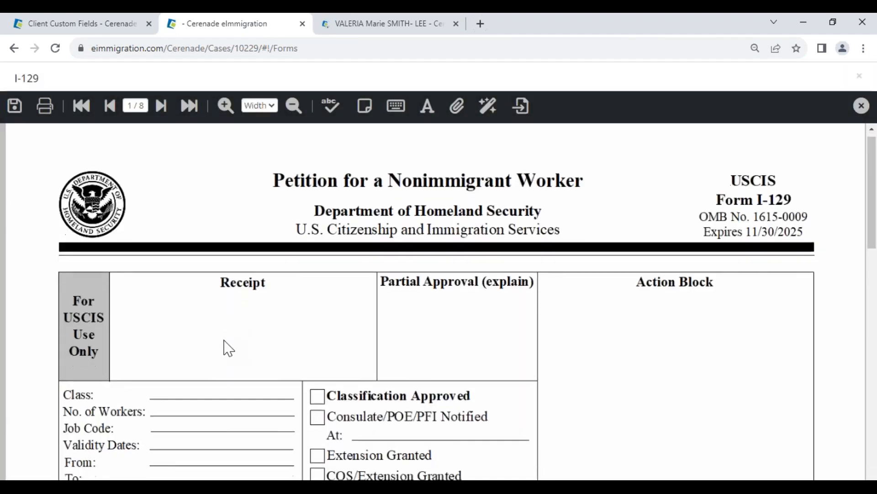
Step: Page through the I-129 form to Part 5's LCA or ETA Case Number field
{"action": "scroll", "coordinate": [229, 348], "scroll_direction": "down", "scroll_amount": 15}
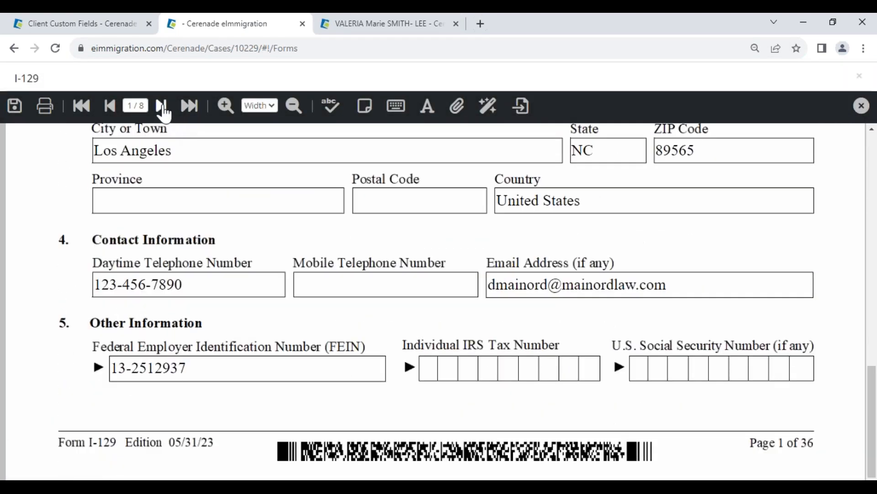
{"action": "left_click", "coordinate": [161, 106]}
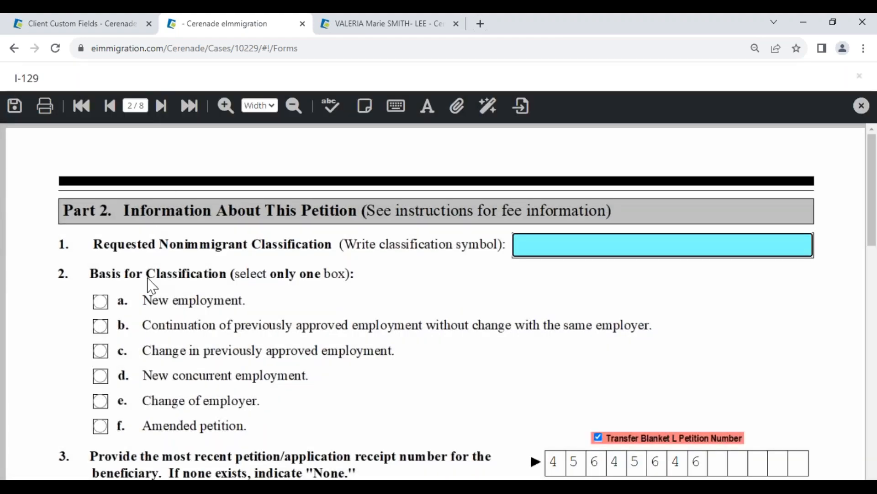
{"action": "scroll", "coordinate": [152, 286], "scroll_direction": "down", "scroll_amount": 10}
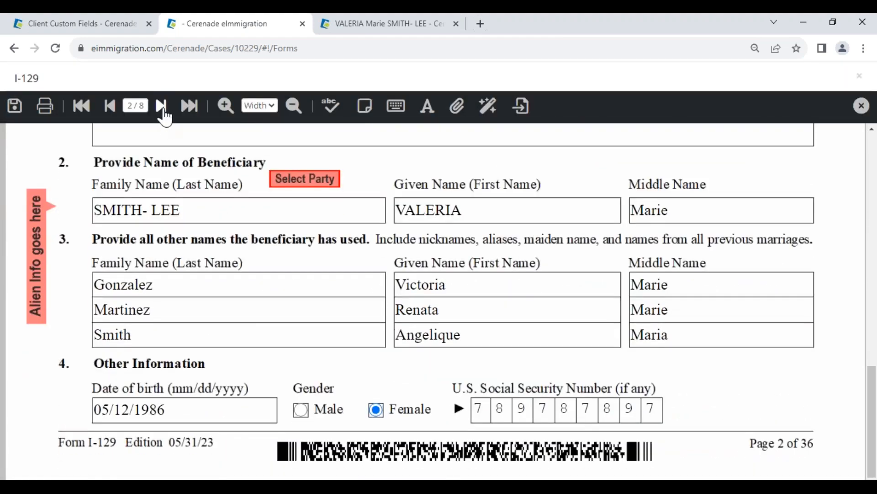
{"action": "left_click", "coordinate": [161, 106]}
{"action": "scroll", "coordinate": [316, 379], "scroll_direction": "down", "scroll_amount": 10}
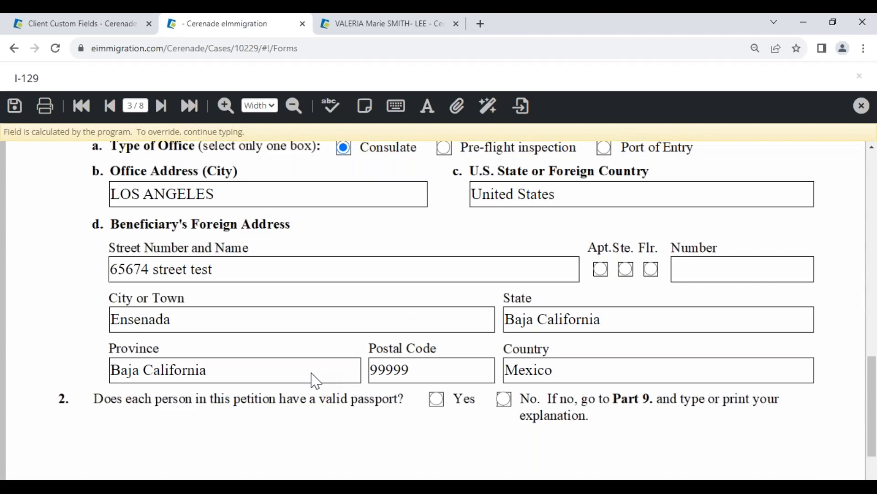
{"action": "left_click", "coordinate": [161, 106]}
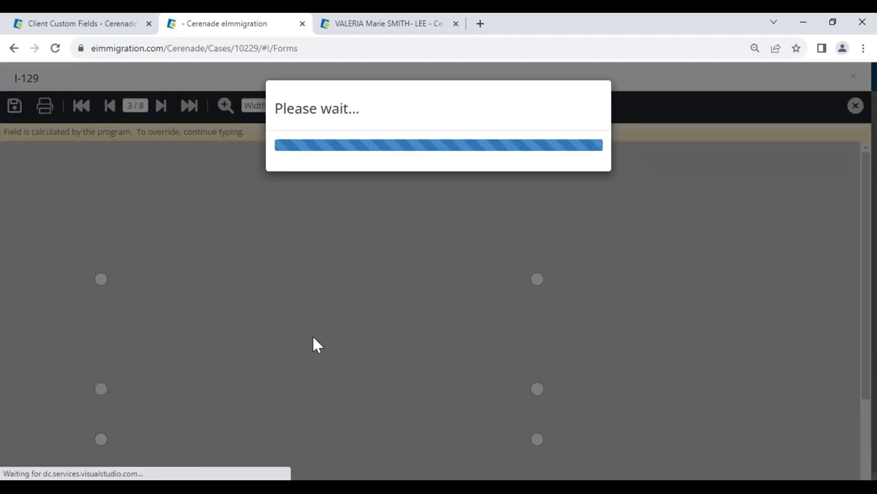
{"action": "scroll", "coordinate": [317, 349], "scroll_direction": "down", "scroll_amount": 10}
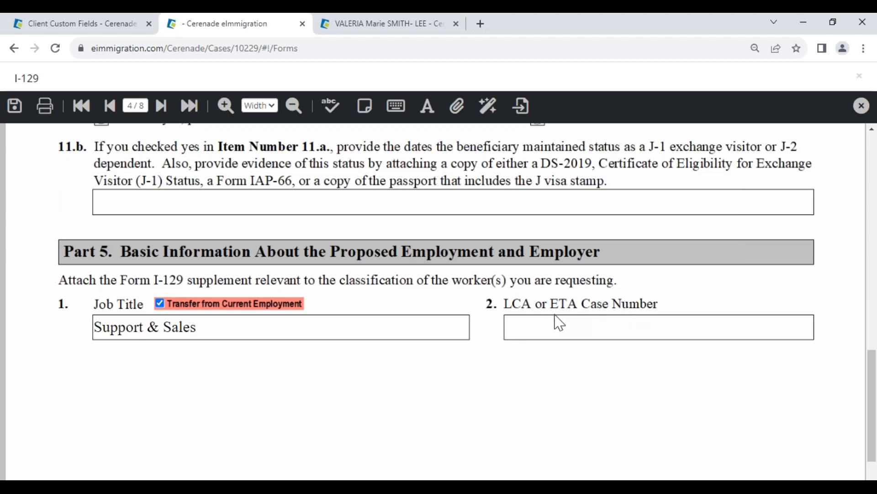
Step: Search the client custom fields for eta and highlight the LCA_ETA_Number field's title
{"action": "left_click", "coordinate": [44, 29]}
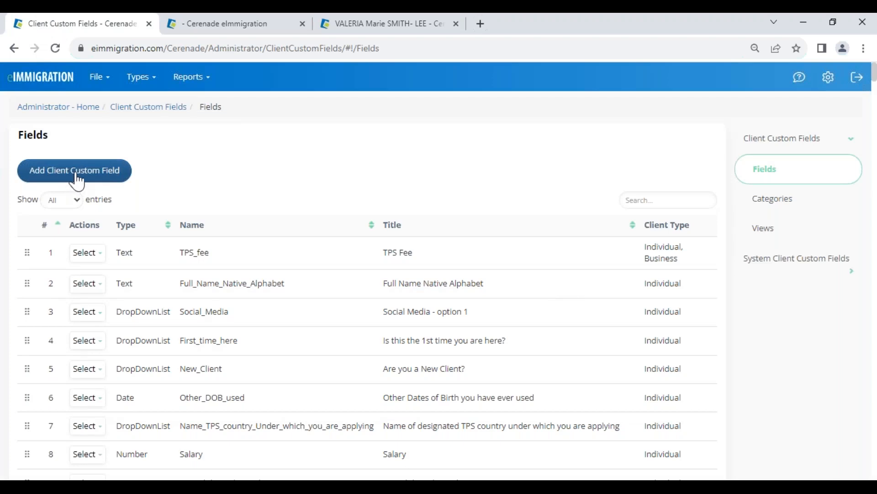
{"action": "left_click", "coordinate": [650, 202]}
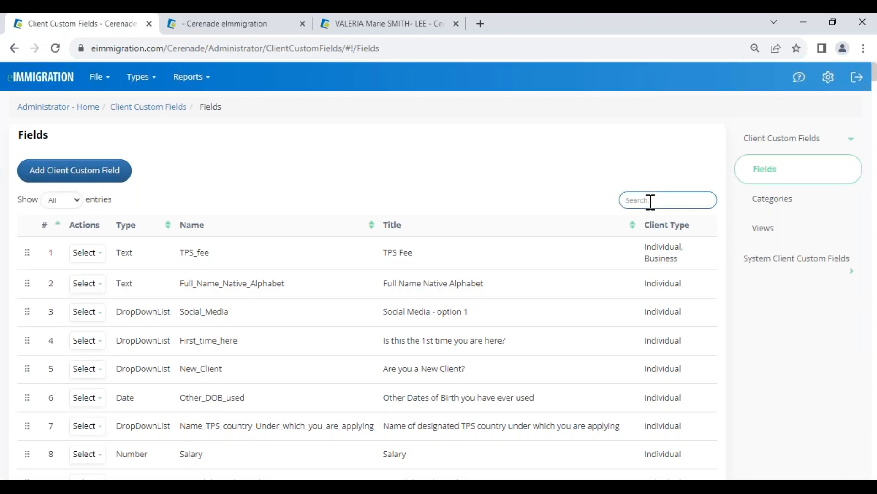
{"action": "type", "text": "eta"}
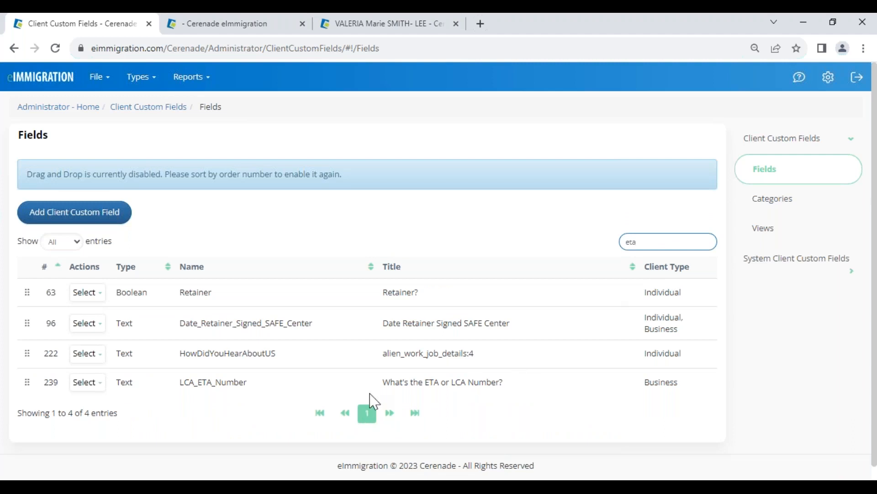
{"action": "left_click_drag", "start_coordinate": [385, 381], "coordinate": [510, 388]}
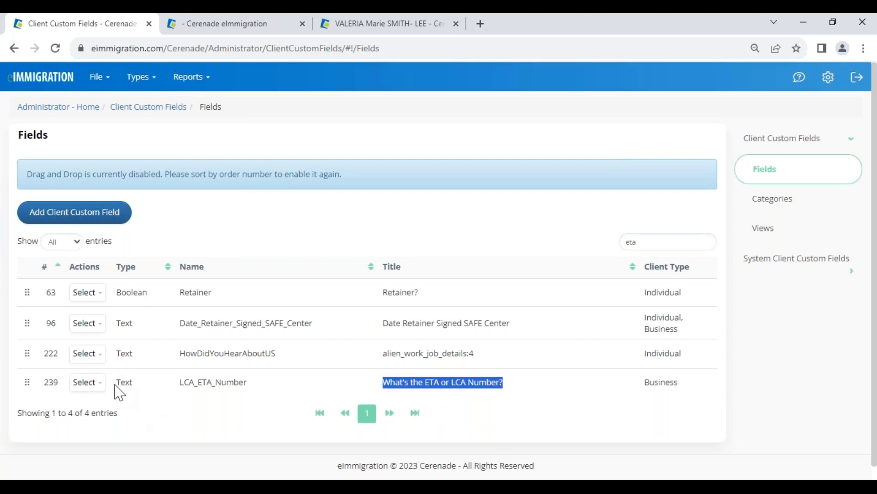
Step: Add a client custom field for Individual and Business clients named LCA_ETACASENUMBER
{"action": "left_click", "coordinate": [54, 219]}
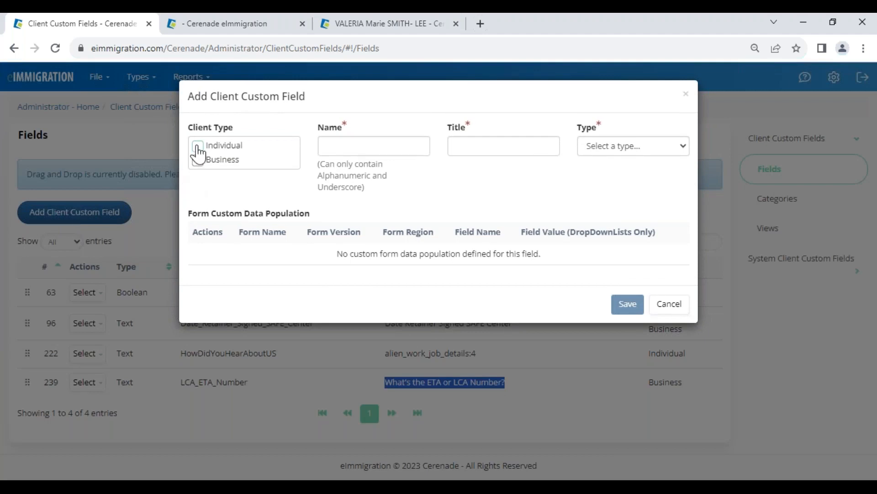
{"action": "left_click", "coordinate": [198, 147]}
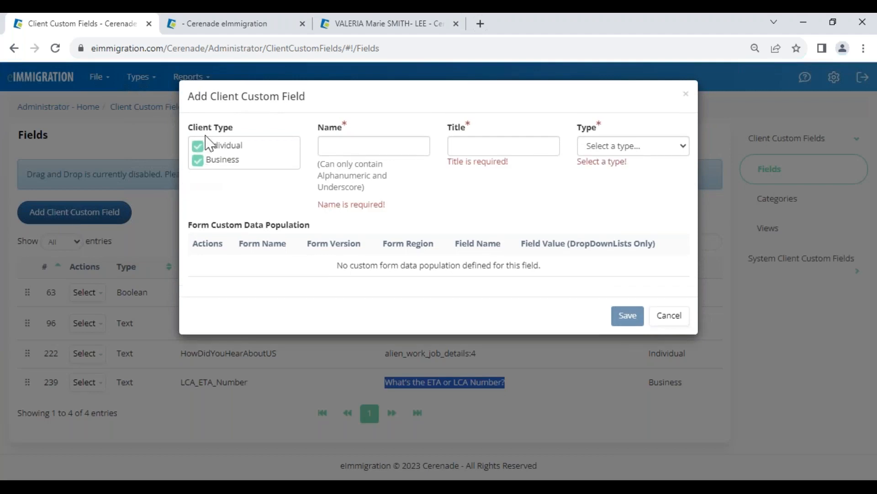
{"action": "left_click", "coordinate": [344, 149]}
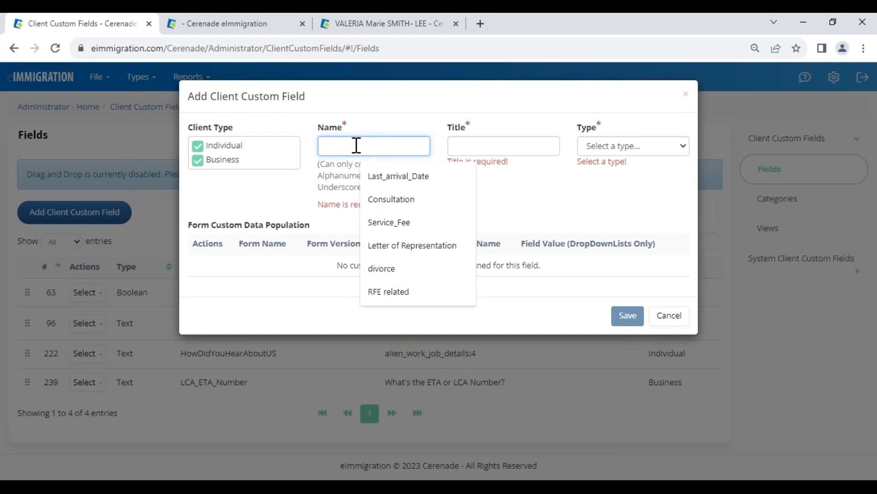
{"action": "type", "text": "LCA"}
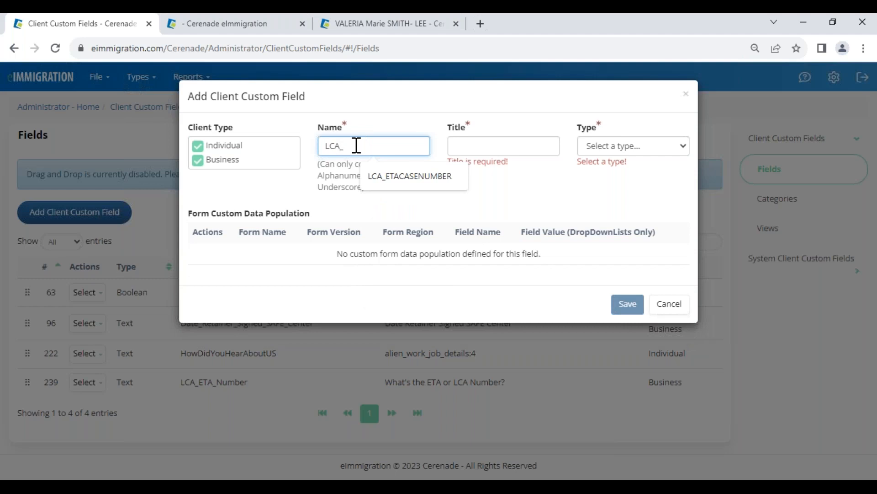
{"action": "type", "text": "_"}
{"action": "left_click", "coordinate": [413, 178]}
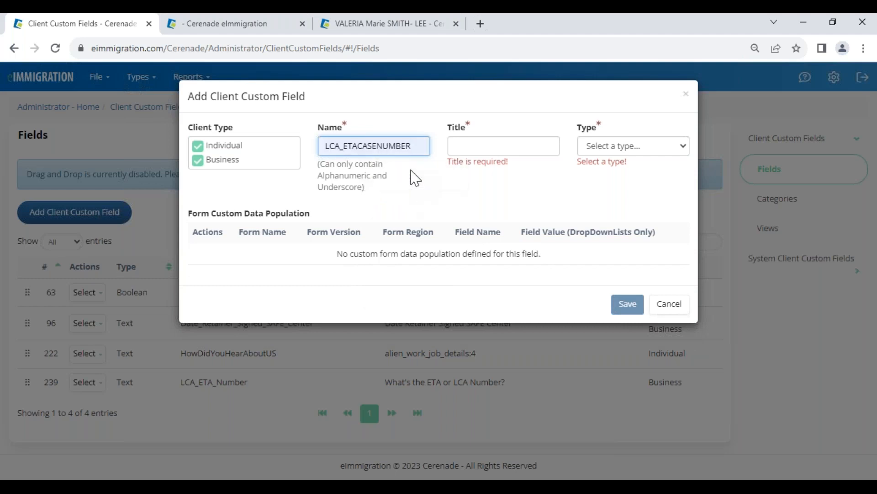
Step: Set the new custom field's title to LCA or ETA Case Number
{"action": "left_click", "coordinate": [492, 147]}
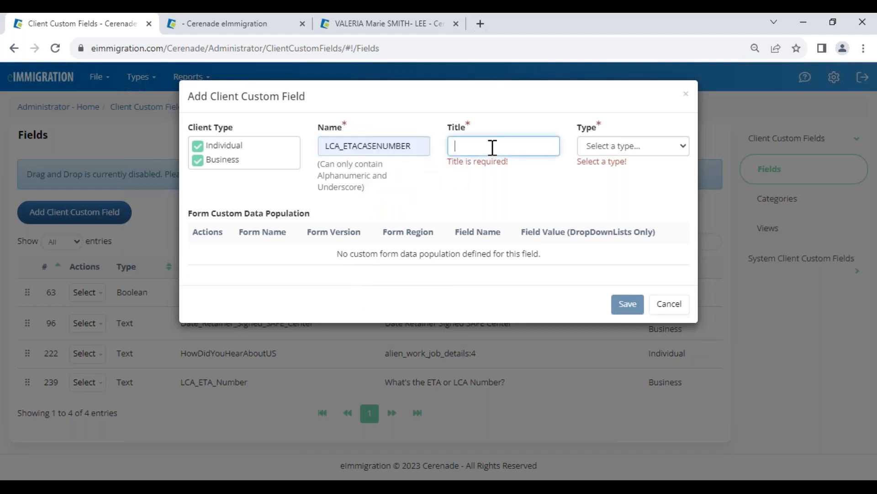
{"action": "left_click", "coordinate": [261, 25]}
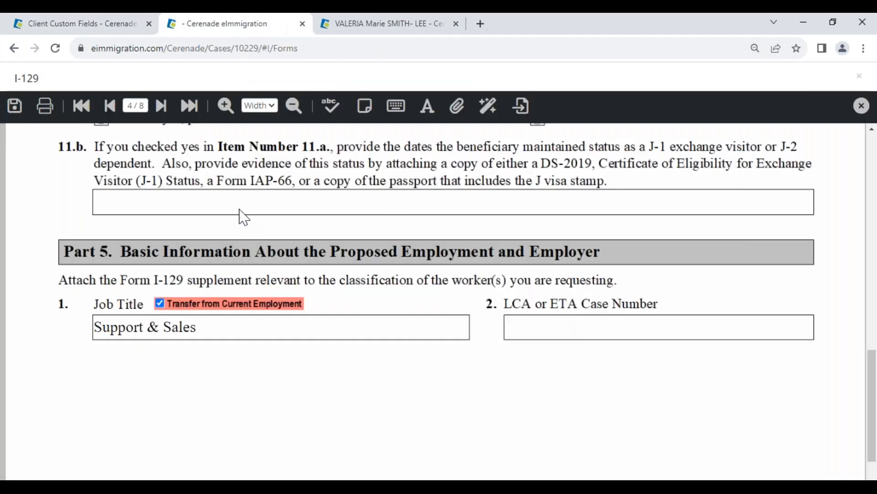
{"action": "left_click", "coordinate": [101, 23]}
{"action": "type", "text": "LCA or ETA Case Number"}
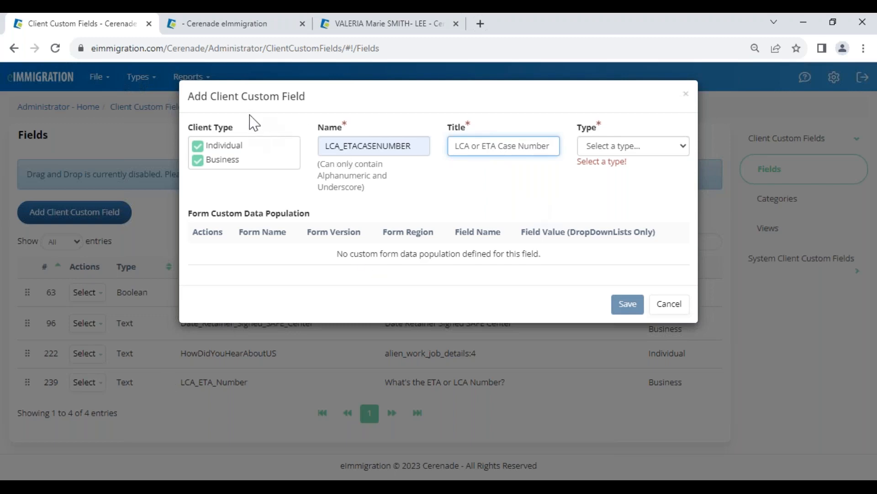
{"action": "left_click_drag", "start_coordinate": [243, 97], "coordinate": [319, 105]}
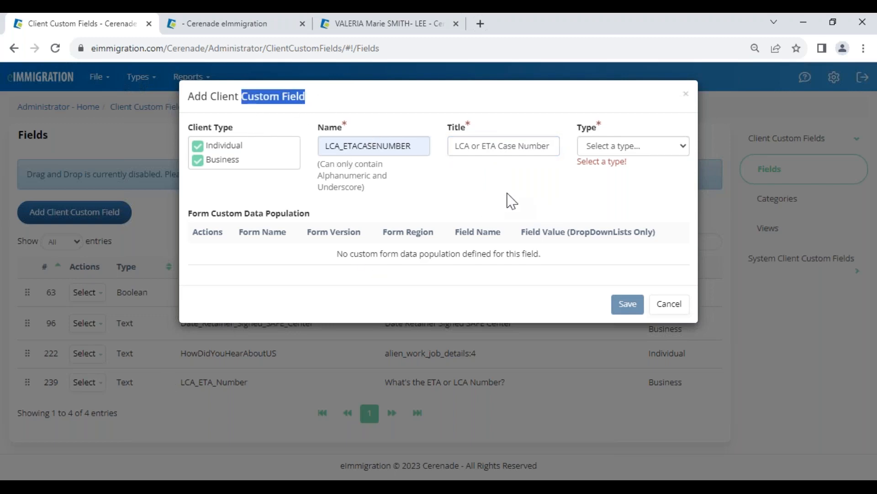
Step: Set the custom field type to Text and save the new field
{"action": "left_click", "coordinate": [612, 147]}
{"action": "left_click", "coordinate": [607, 178]}
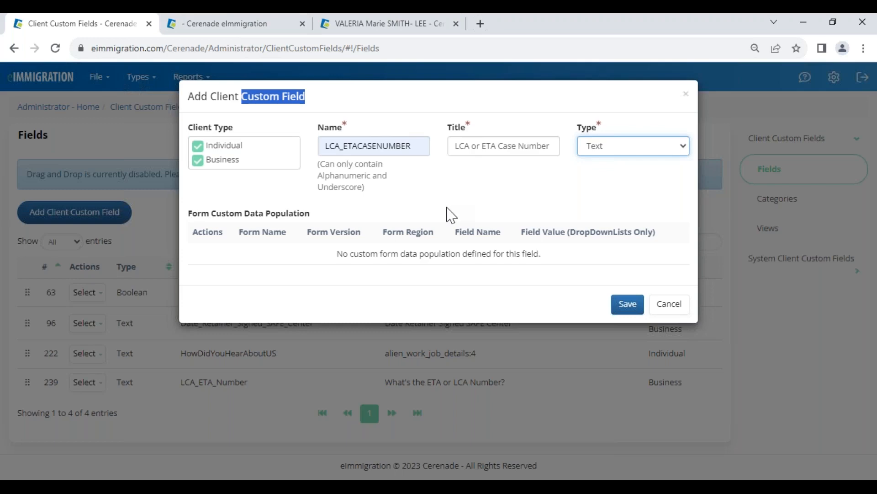
{"action": "left_click", "coordinate": [516, 199]}
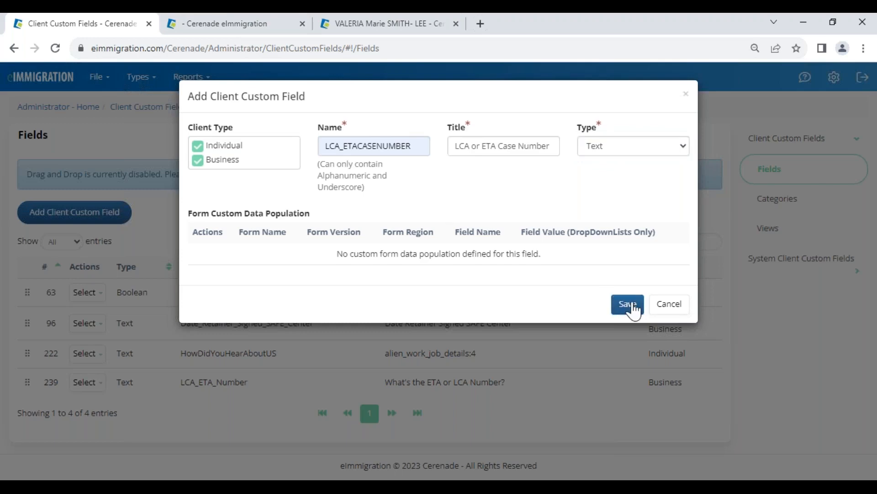
{"action": "left_click", "coordinate": [630, 305]}
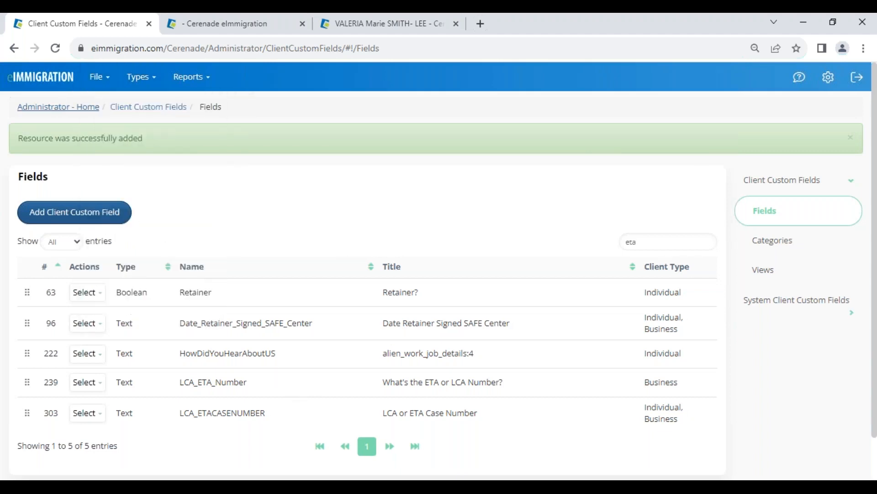
Step: Open the Form Custom Data Population administration page
{"action": "left_click", "coordinate": [47, 111]}
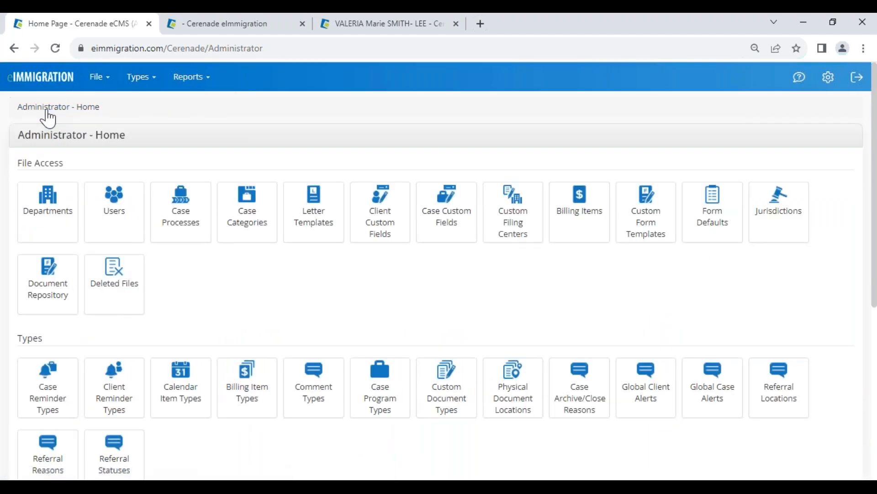
{"action": "mouse_move", "coordinate": [104, 94]}
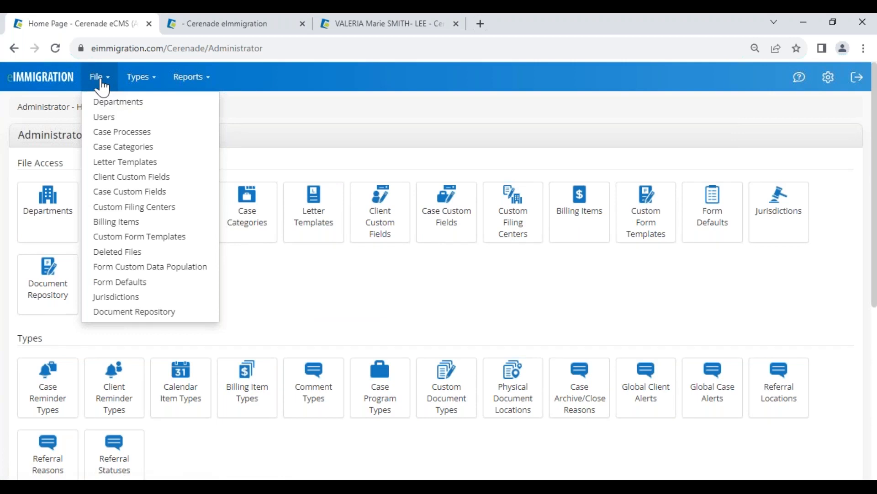
{"action": "left_click", "coordinate": [138, 271]}
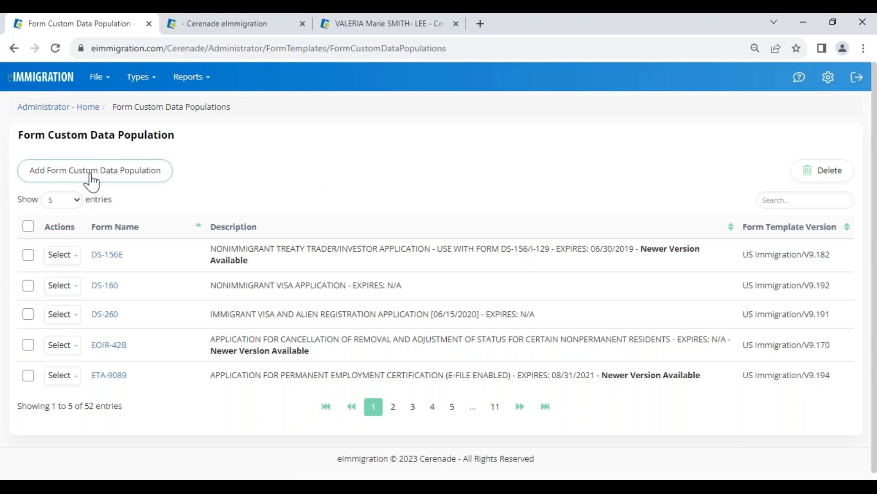
Step: Examine the Newer Version Available notes in the form list's descriptions
{"action": "left_click", "coordinate": [91, 176]}
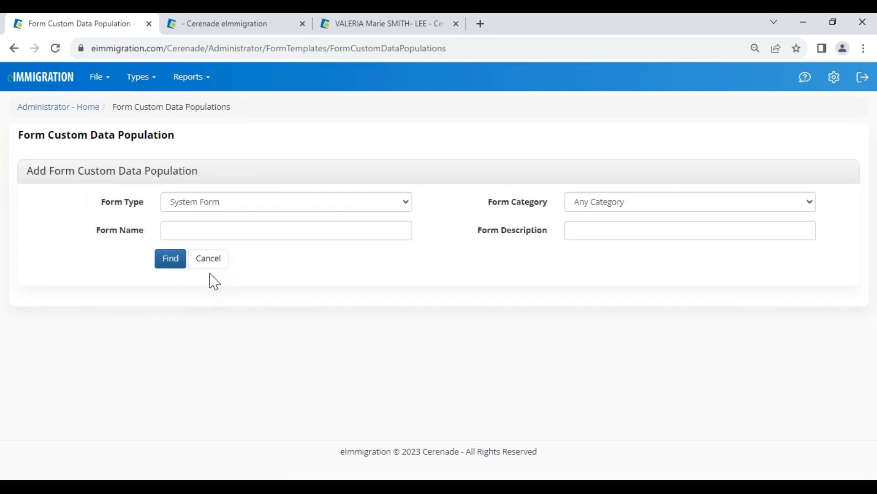
{"action": "left_click", "coordinate": [208, 258]}
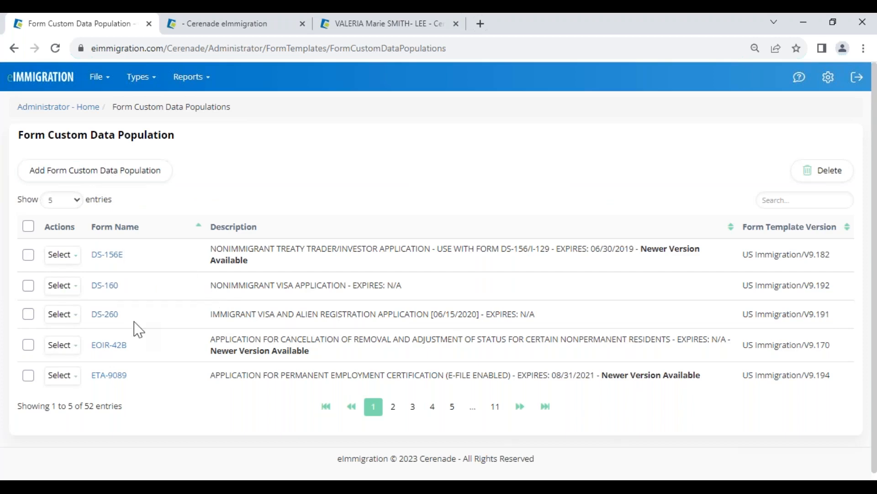
{"action": "left_click_drag", "start_coordinate": [213, 260], "coordinate": [261, 264]}
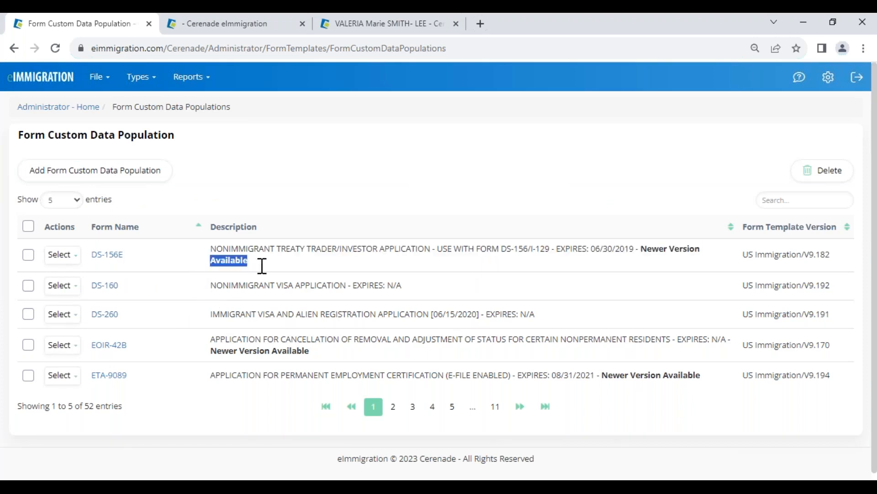
{"action": "left_click_drag", "start_coordinate": [690, 253], "coordinate": [703, 269]}
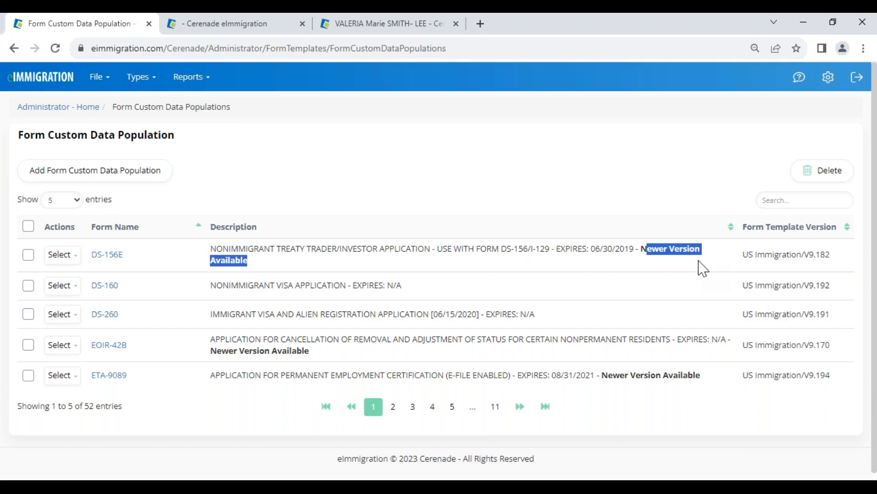
Step: Start adding a form custom data population and search the system forms for form name 129
{"action": "left_click", "coordinate": [80, 178]}
{"action": "left_click", "coordinate": [191, 226]}
{"action": "type", "text": "129"}
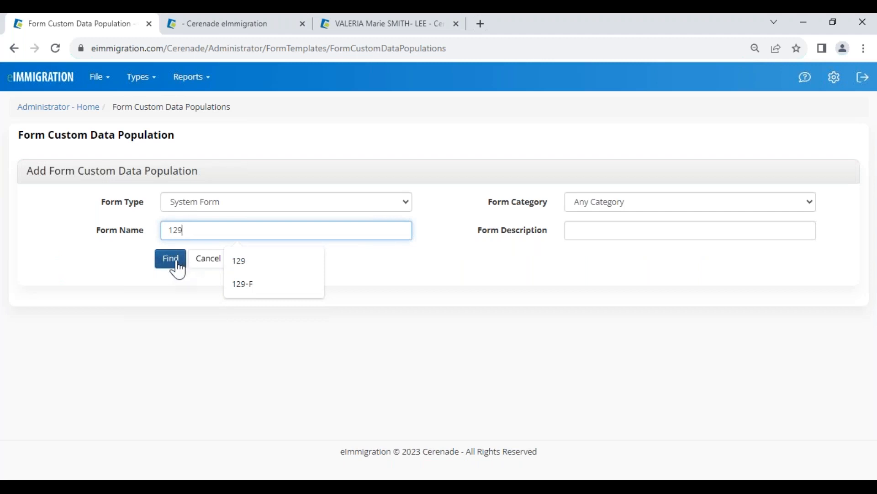
{"action": "left_click_drag", "start_coordinate": [163, 229], "coordinate": [185, 233]}
{"action": "left_click", "coordinate": [172, 265]}
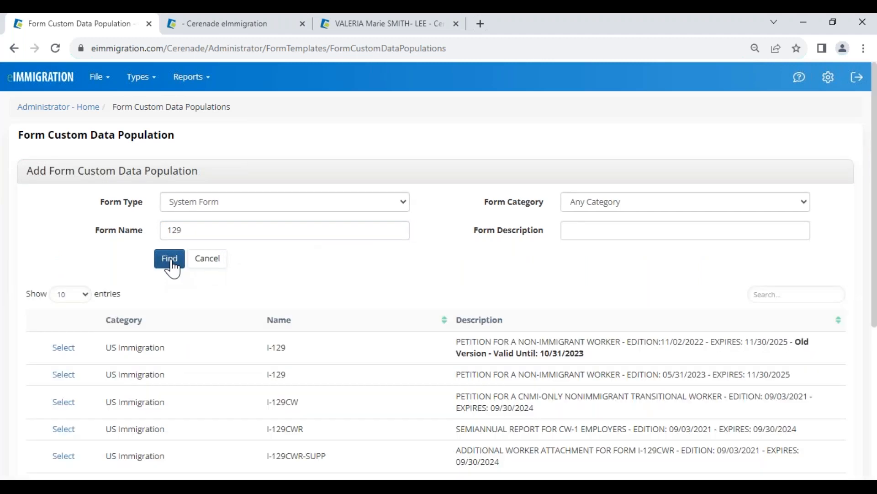
Step: Compare the editions and expiry dates of the two I-129 search results
{"action": "left_click_drag", "start_coordinate": [270, 351], "coordinate": [287, 348]}
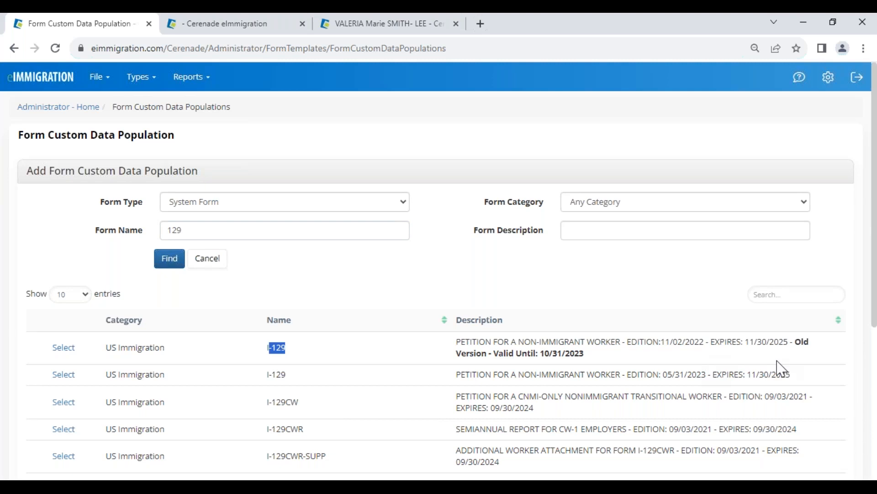
{"action": "left_click_drag", "start_coordinate": [456, 358], "coordinate": [596, 351]}
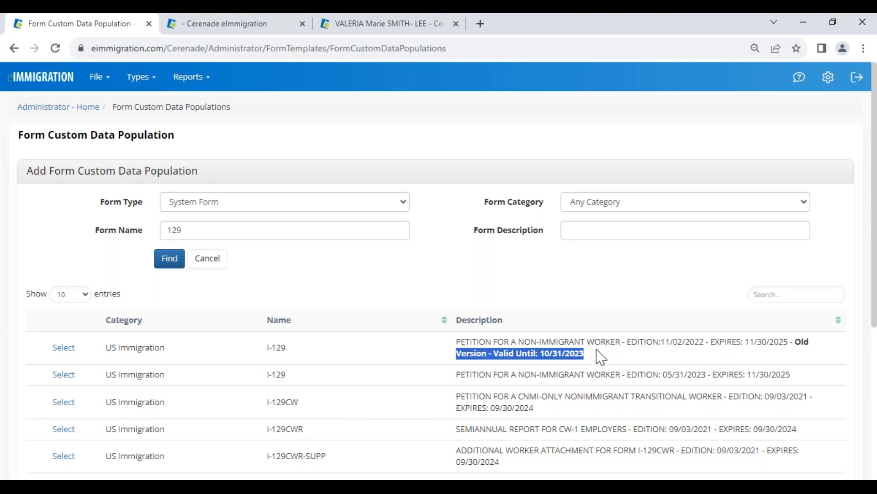
{"action": "left_click", "coordinate": [596, 360]}
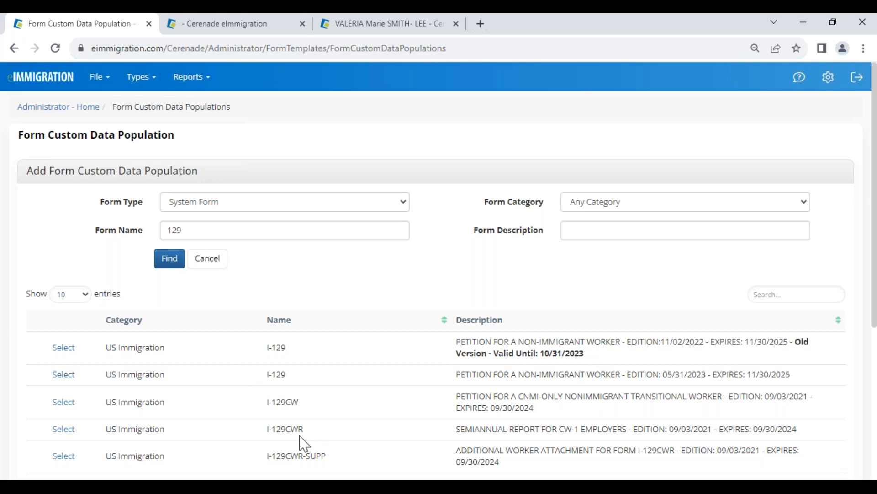
{"action": "left_click_drag", "start_coordinate": [744, 375], "coordinate": [791, 374]}
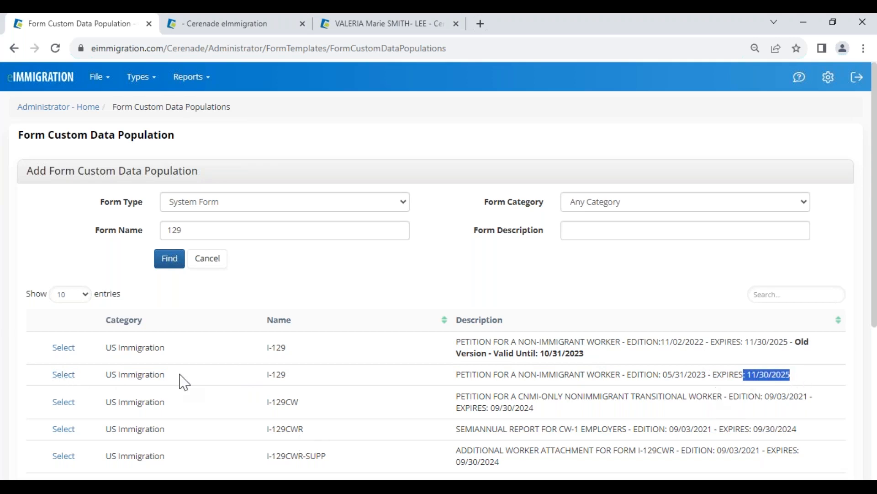
Step: Open the current I-129 edition and go to page 4's Part 5 employment section
{"action": "left_click", "coordinate": [62, 375]}
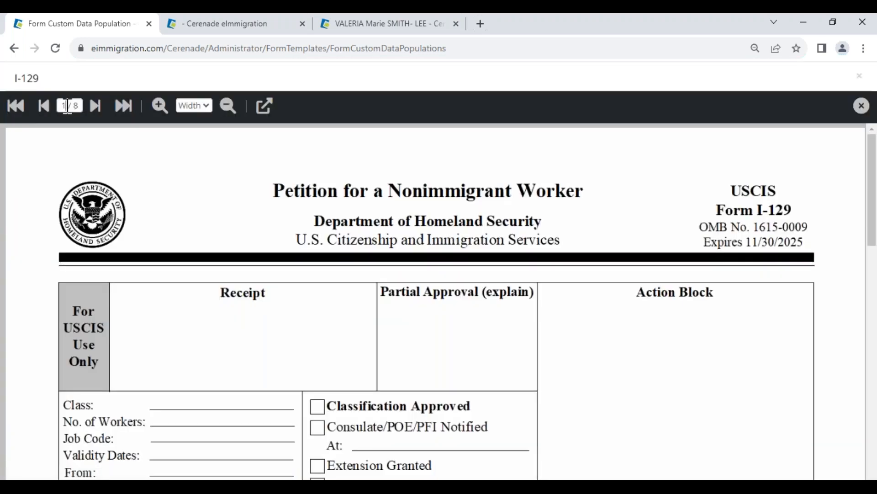
{"action": "left_click", "coordinate": [66, 106]}
{"action": "type", "text": "4"}
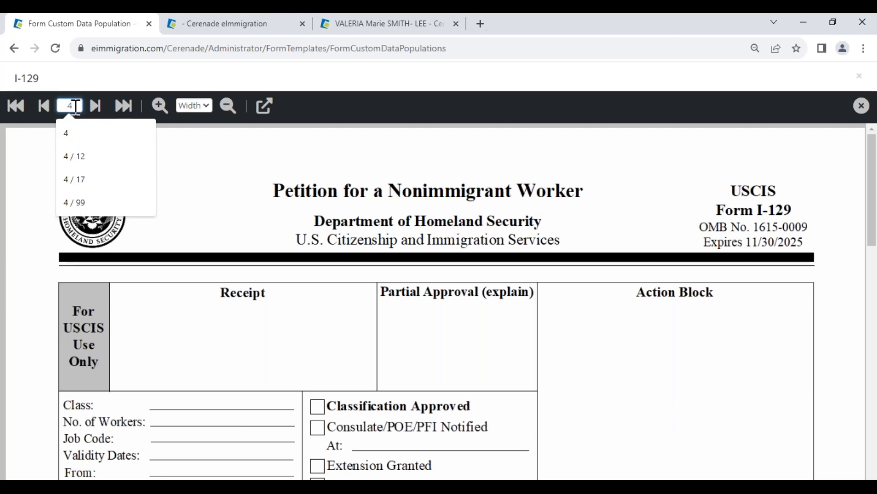
{"action": "key", "text": "Return"}
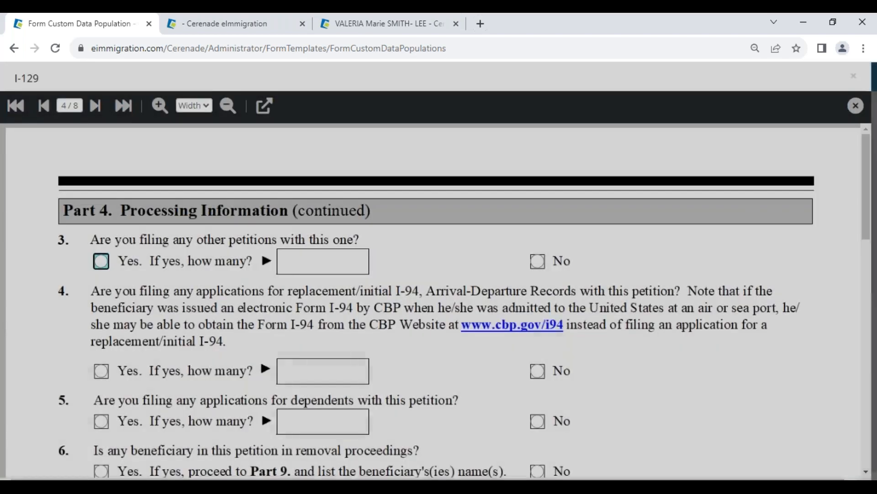
{"action": "scroll", "coordinate": [313, 361], "scroll_direction": "down", "scroll_amount": 15}
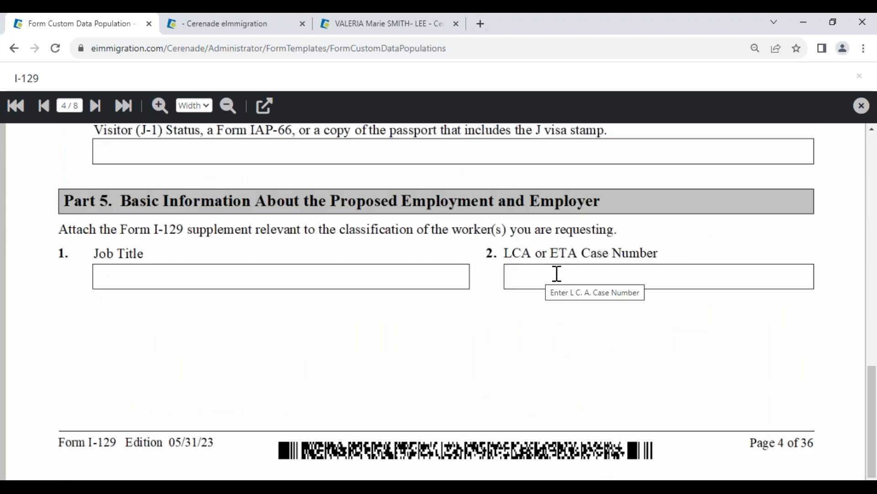
Step: Map the LCA or ETA Case Number form field to client custom field LCA_ETACASENUMBER with form region Employer
{"action": "left_click", "coordinate": [537, 277]}
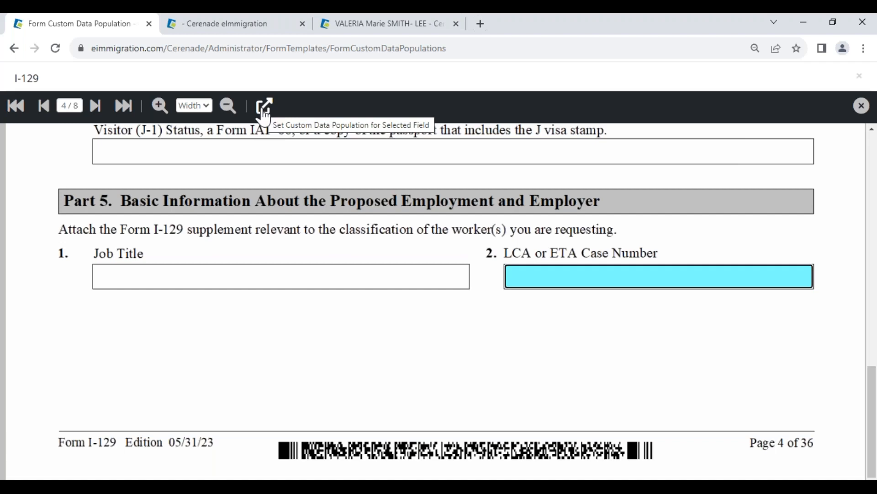
{"action": "left_click", "coordinate": [264, 110]}
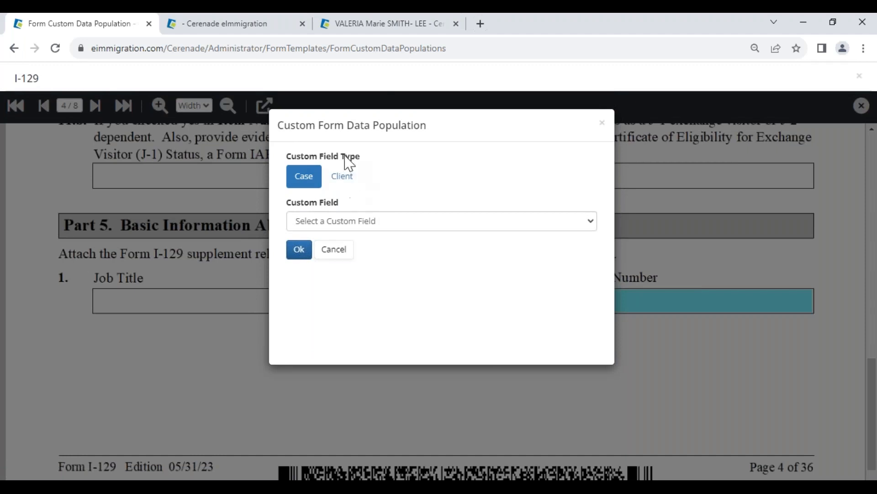
{"action": "left_click", "coordinate": [345, 176]}
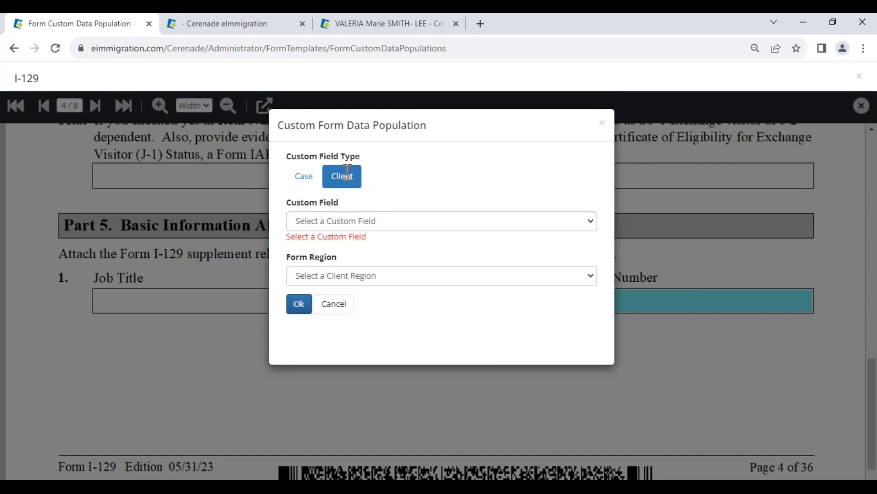
{"action": "left_click", "coordinate": [337, 221]}
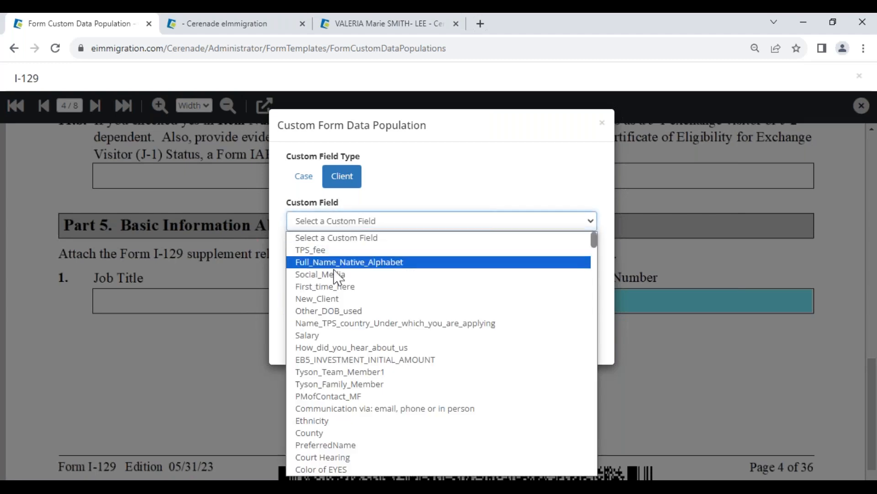
{"action": "scroll", "coordinate": [340, 329], "scroll_direction": "down", "scroll_amount": 5}
{"action": "scroll", "coordinate": [342, 386], "scroll_direction": "down", "scroll_amount": 15}
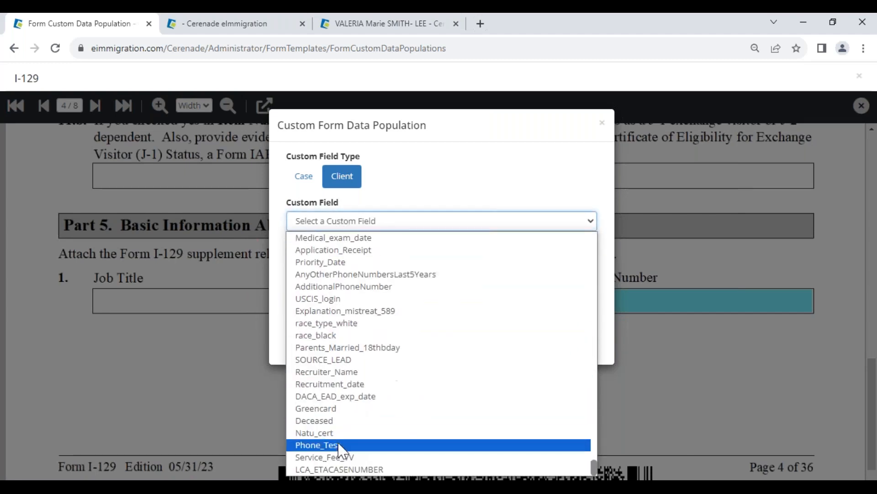
{"action": "left_click", "coordinate": [338, 469]}
{"action": "left_click", "coordinate": [354, 265]}
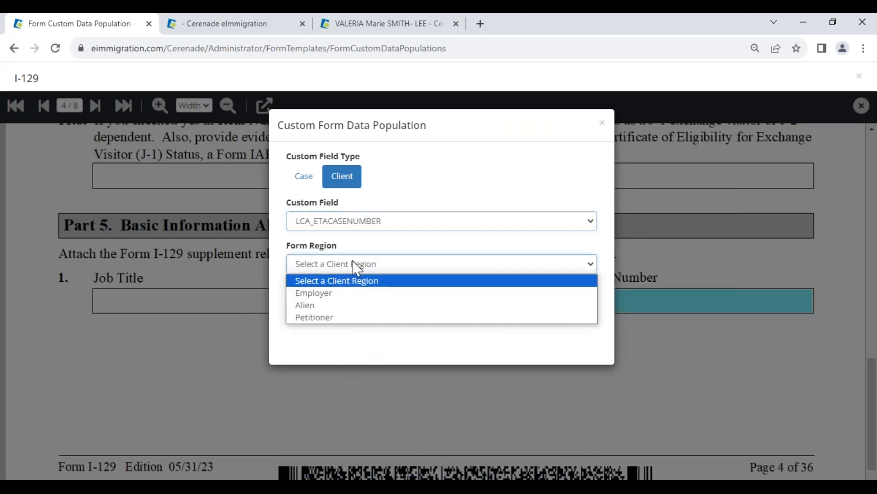
{"action": "left_click", "coordinate": [326, 295]}
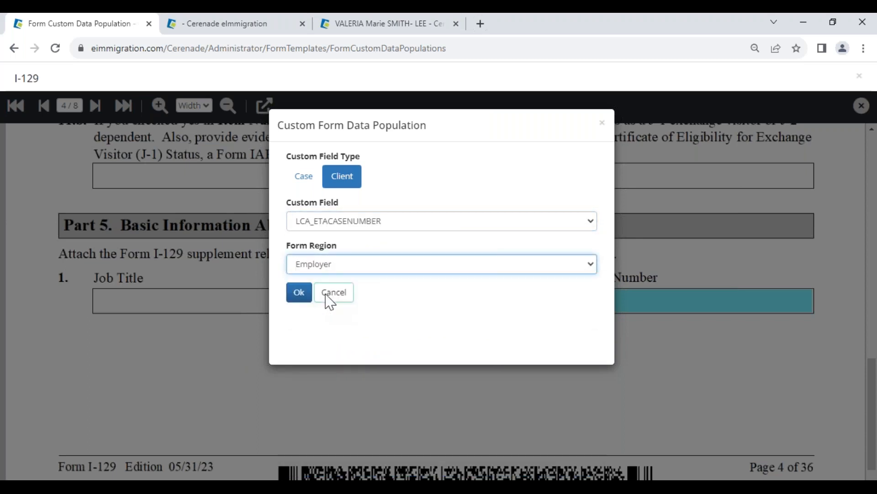
{"action": "left_click", "coordinate": [300, 294]}
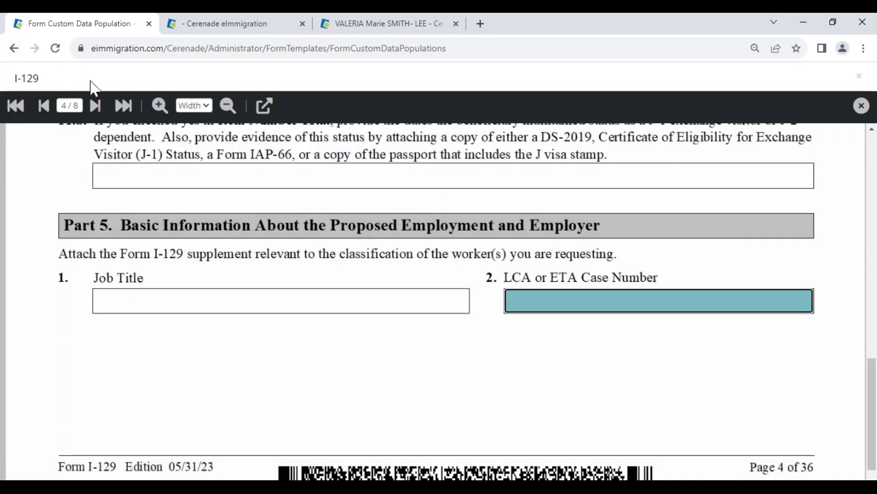
Step: Close the I-129 viewer and open ABC CORPORATION FOR DEMO's client custom fields from the client's members list
{"action": "left_click", "coordinate": [861, 106]}
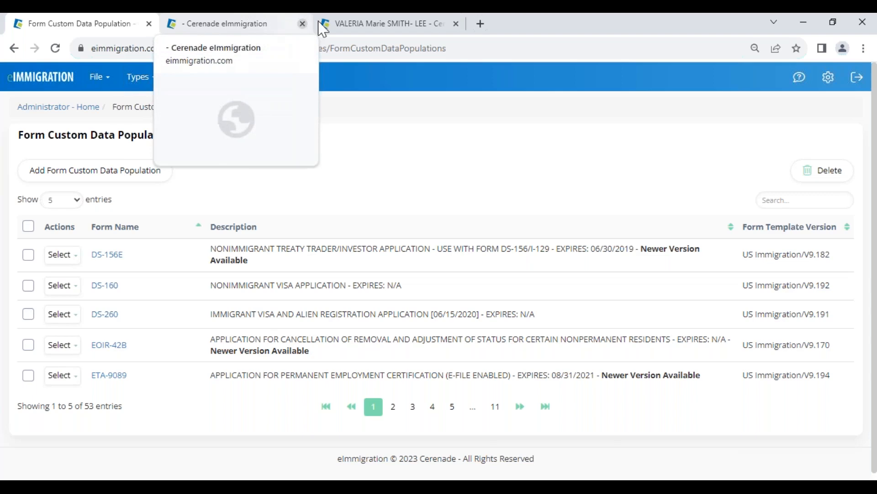
{"action": "left_click", "coordinate": [351, 23]}
{"action": "left_click", "coordinate": [777, 410]}
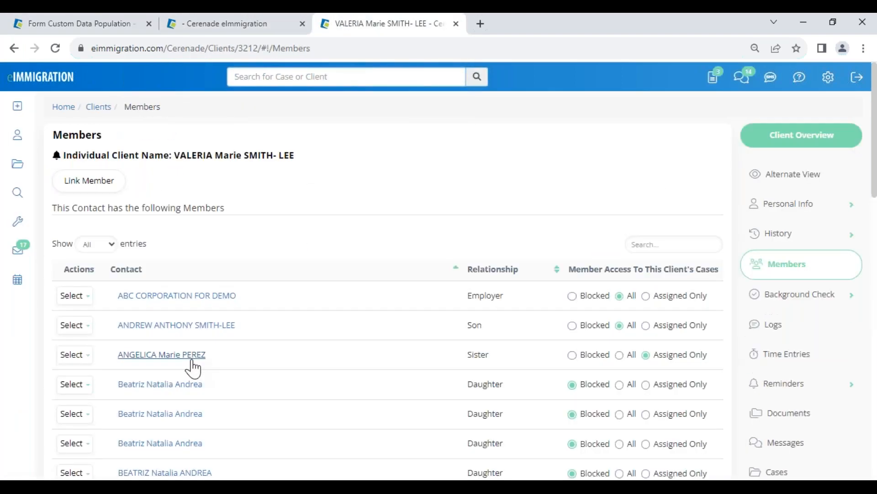
{"action": "left_click", "coordinate": [188, 297]}
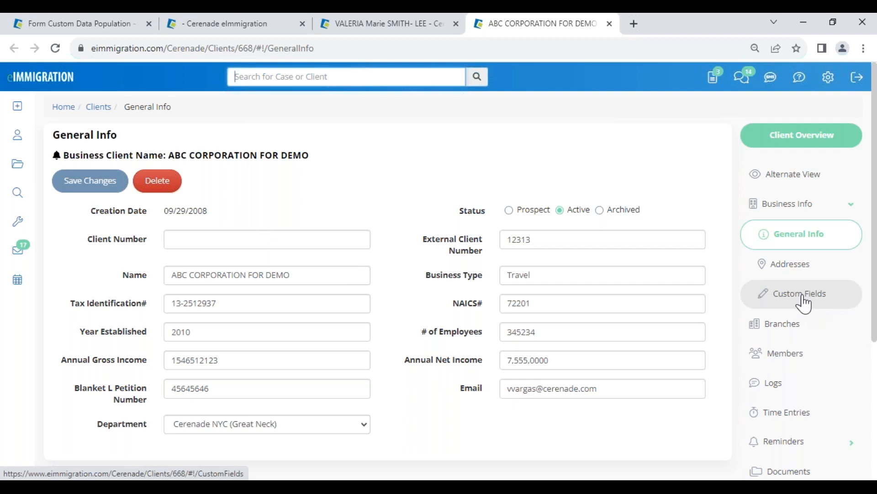
{"action": "left_click", "coordinate": [752, 303]}
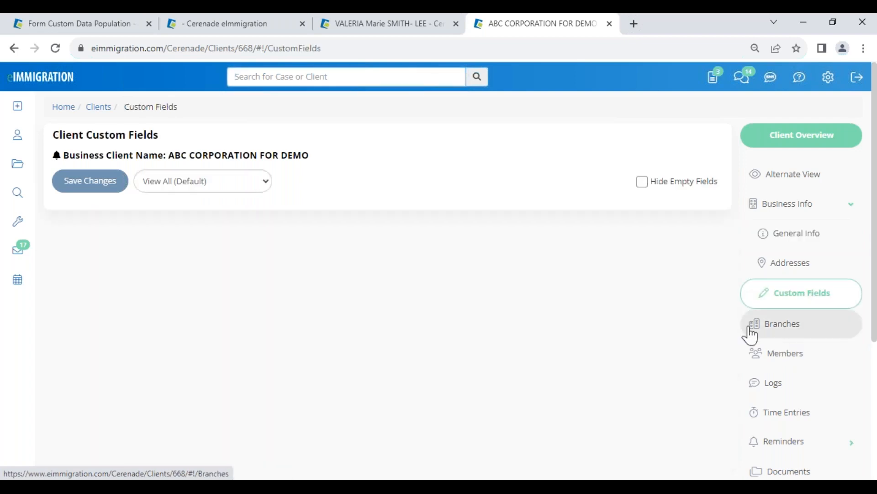
Step: Enter 123456789 in the employer's new LCA or ETA Case Number custom field
{"action": "scroll", "coordinate": [143, 301], "scroll_direction": "down", "scroll_amount": 20}
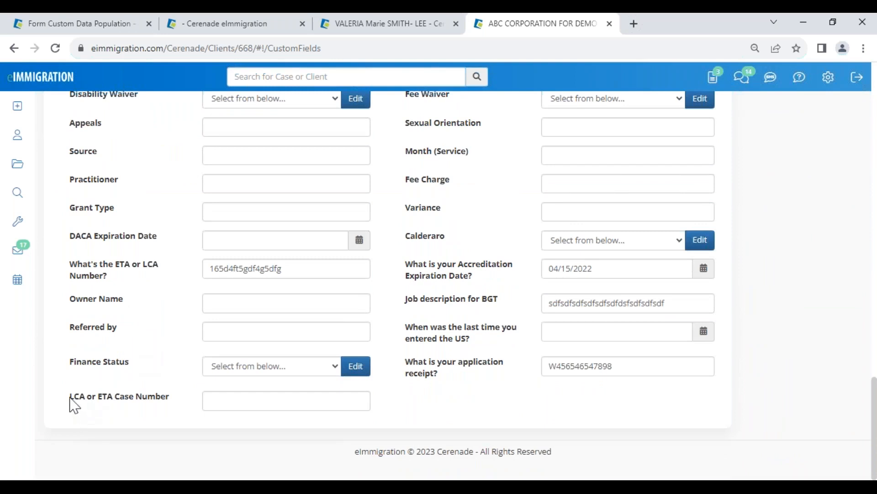
{"action": "left_click_drag", "start_coordinate": [74, 398], "coordinate": [172, 398]}
{"action": "left_click_drag", "start_coordinate": [71, 264], "coordinate": [120, 283]}
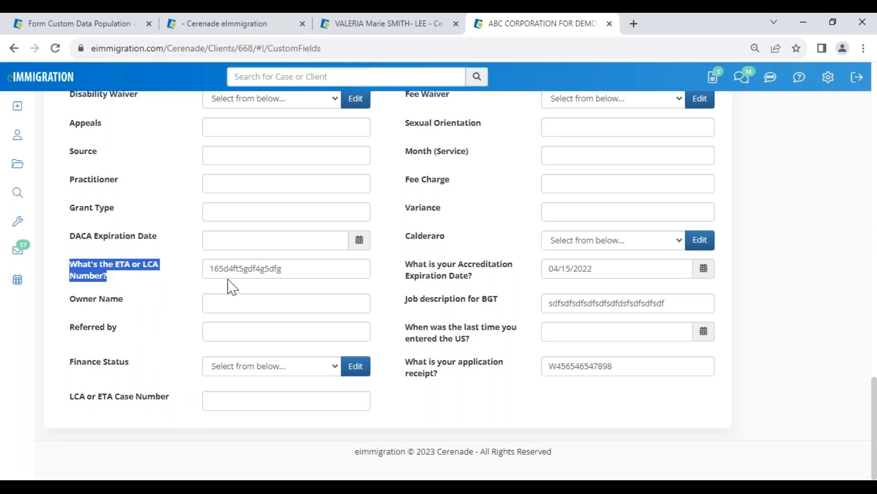
{"action": "left_click_drag", "start_coordinate": [284, 270], "coordinate": [176, 265]}
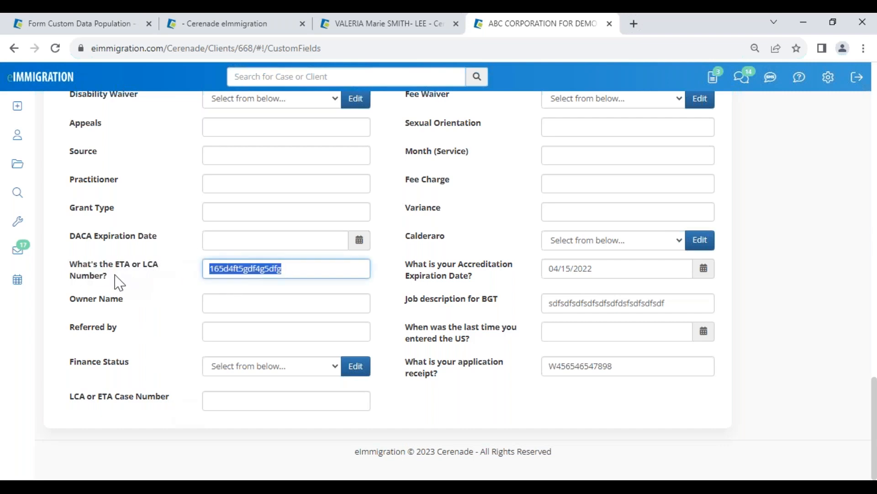
{"action": "left_click", "coordinate": [123, 415]}
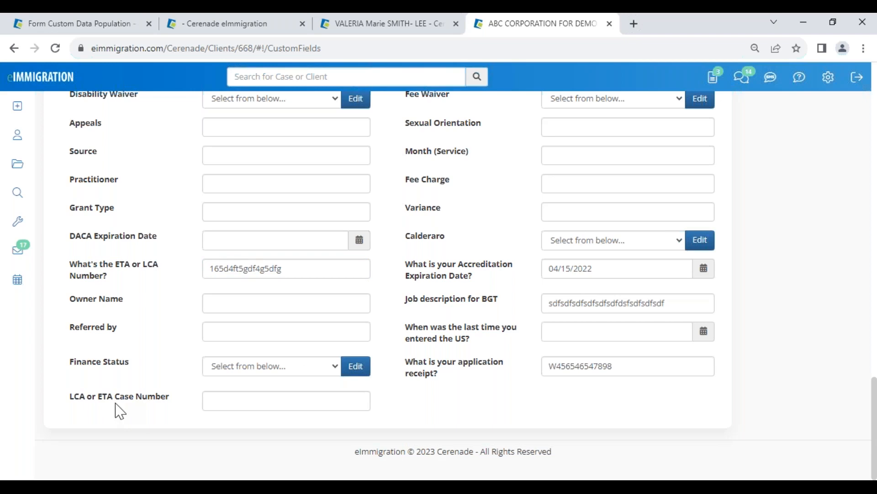
{"action": "left_click_drag", "start_coordinate": [155, 407], "coordinate": [169, 397]}
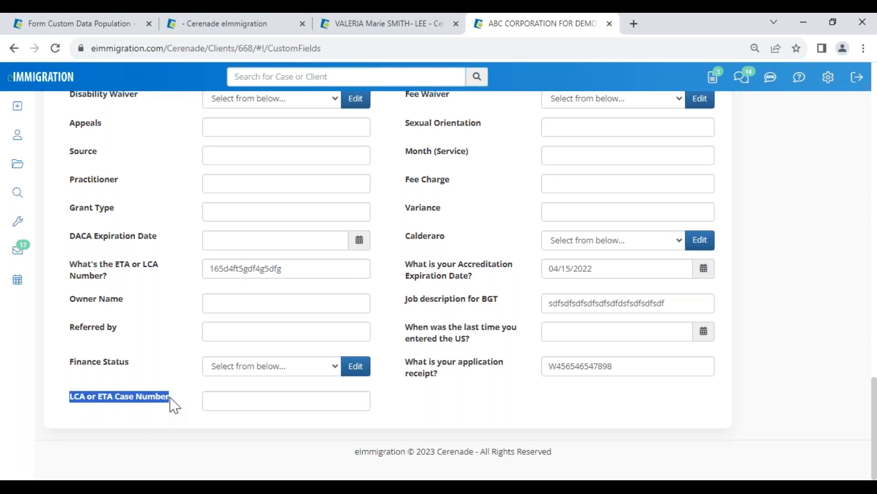
{"action": "left_click", "coordinate": [157, 413]}
{"action": "left_click_drag", "start_coordinate": [69, 396], "coordinate": [179, 395]}
{"action": "left_click", "coordinate": [217, 406]}
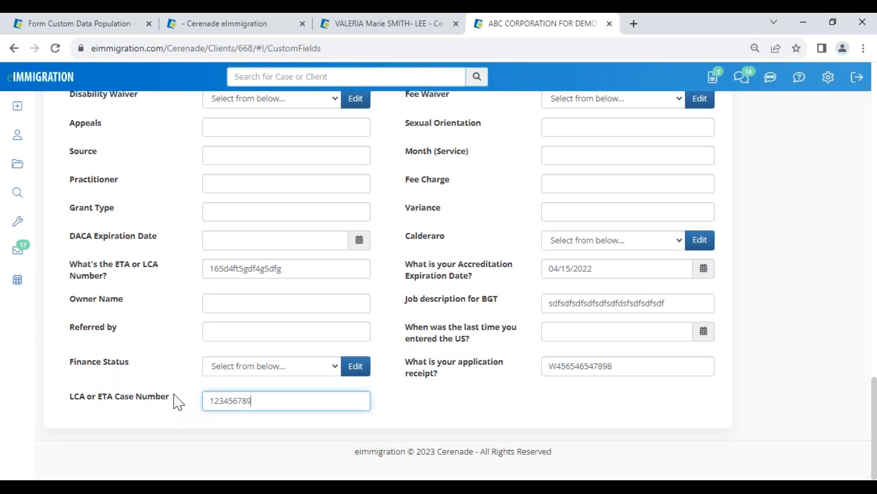
Step: Save the changes to the employer's client custom fields
{"action": "scroll", "coordinate": [173, 401], "scroll_direction": "up", "scroll_amount": 15}
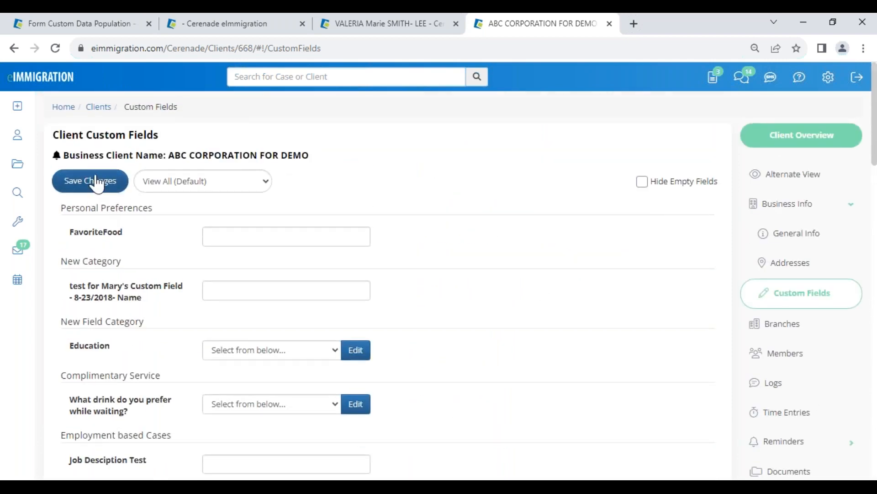
{"action": "left_click", "coordinate": [96, 183]}
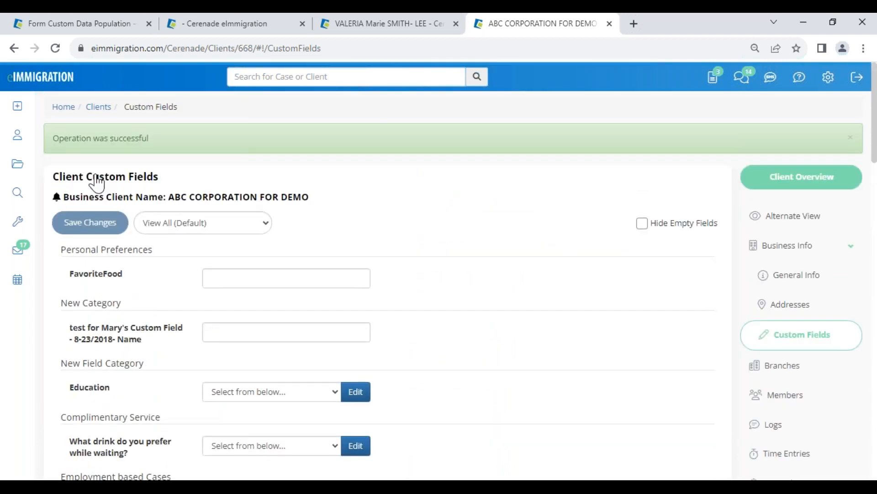
Step: Return to the case tab and close the open I-129 form, confirming the close
{"action": "left_click", "coordinate": [230, 28]}
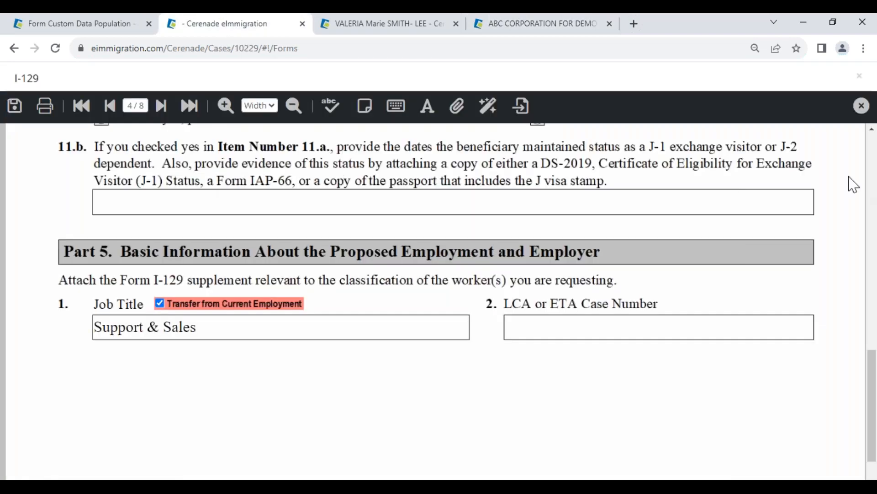
{"action": "left_click", "coordinate": [860, 114]}
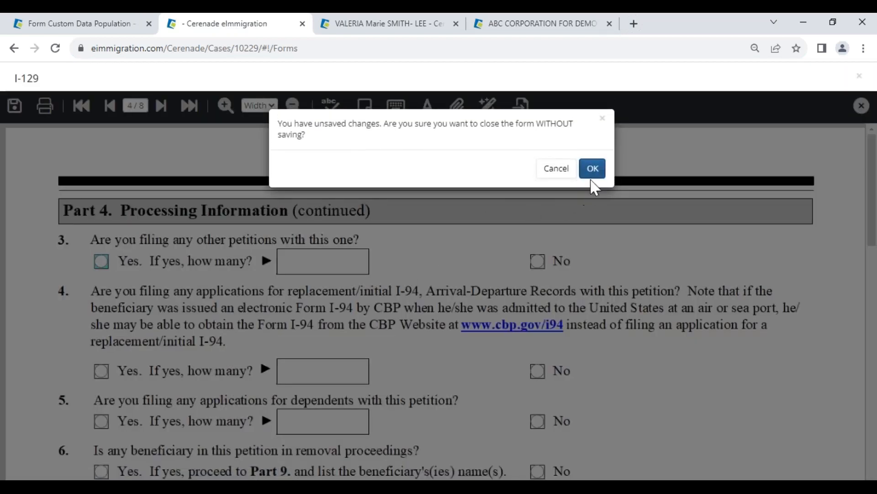
{"action": "left_click", "coordinate": [593, 170]}
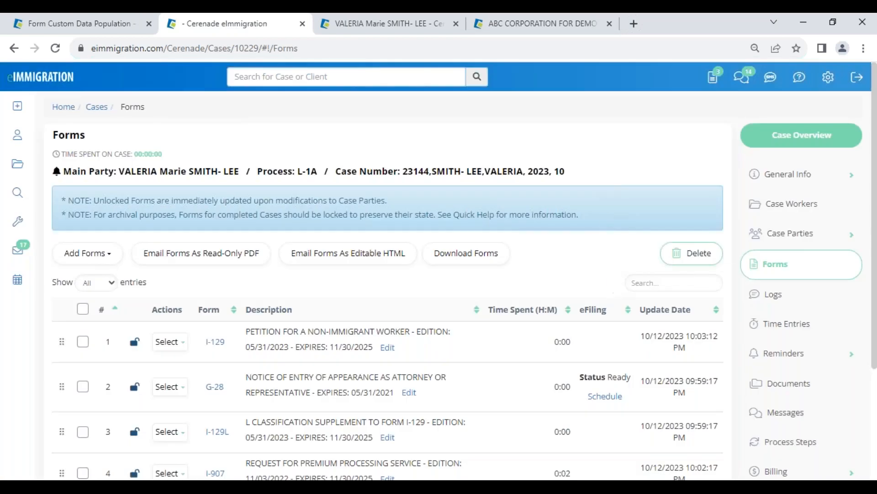
Step: Review the case's parties, then go back to the case's forms list
{"action": "left_click", "coordinate": [804, 246]}
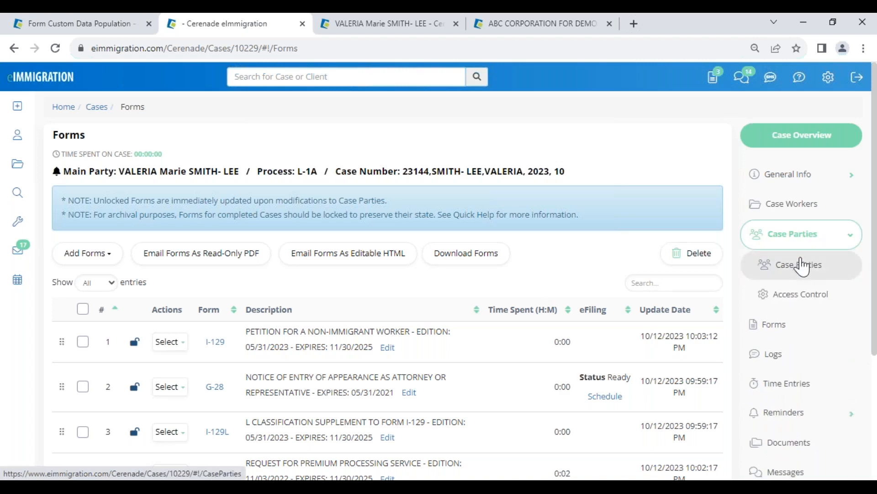
{"action": "left_click", "coordinate": [802, 263]}
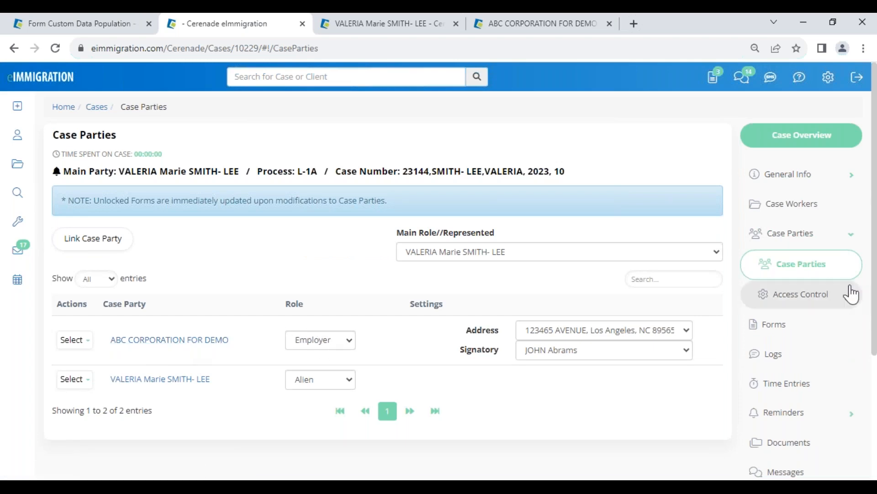
{"action": "left_click", "coordinate": [785, 323]}
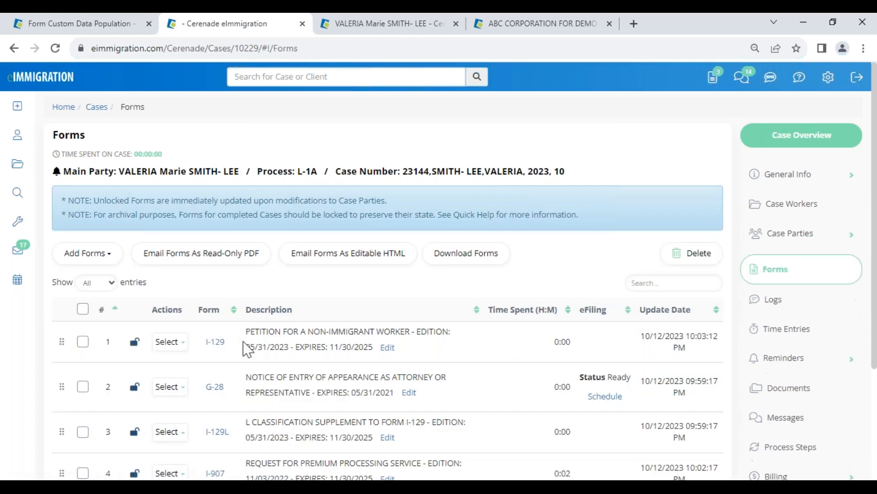
{"action": "left_click", "coordinate": [215, 343]}
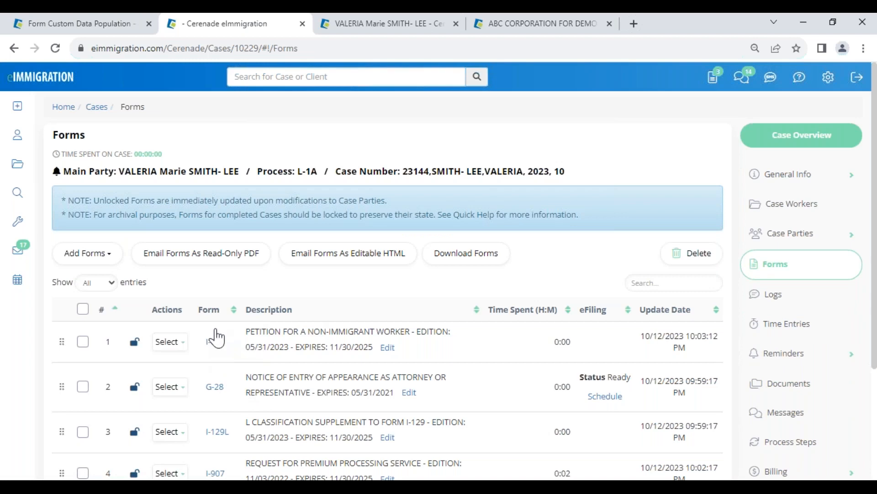
Step: Search system forms for 129 and add the I-129 edition 05/31/2023 to the case
{"action": "left_click", "coordinate": [72, 255]}
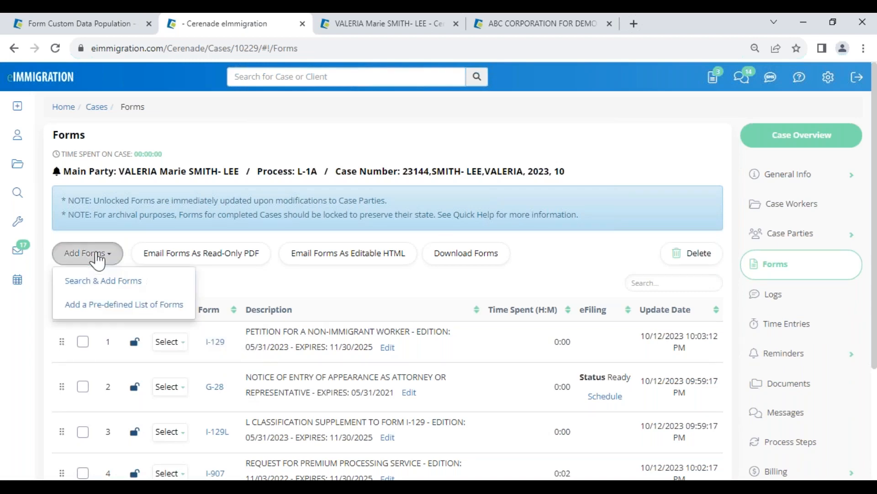
{"action": "left_click", "coordinate": [87, 281]}
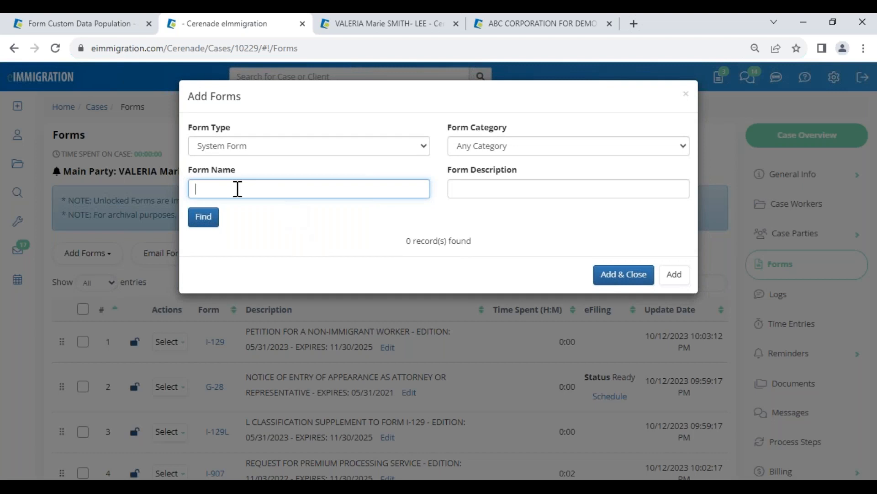
{"action": "type", "text": "129"}
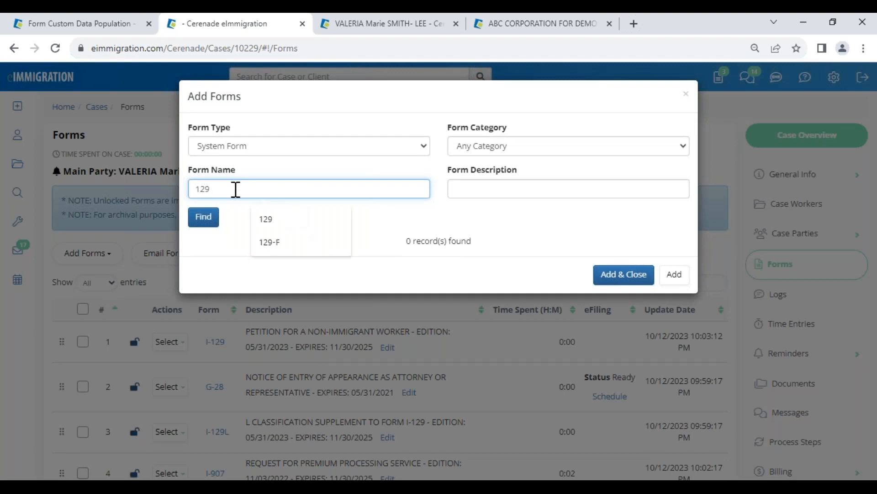
{"action": "left_click", "coordinate": [202, 218]}
{"action": "double_click", "coordinate": [307, 369]}
{"action": "left_click", "coordinate": [204, 370]}
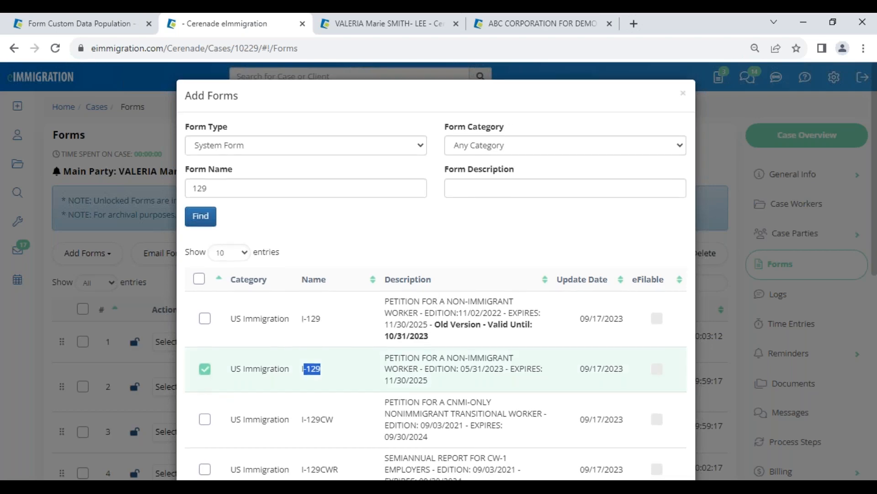
{"action": "scroll", "coordinate": [631, 447], "scroll_direction": "down", "scroll_amount": 10}
{"action": "left_click", "coordinate": [620, 443]}
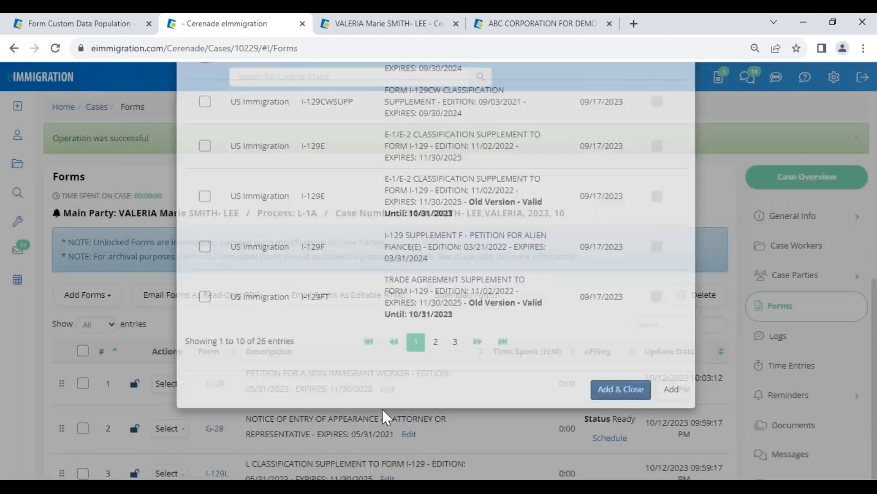
Step: Open the newly added I-129 and mark the petitioner as an Organization
{"action": "scroll", "coordinate": [229, 415], "scroll_direction": "down", "scroll_amount": 5}
{"action": "left_click", "coordinate": [220, 323]}
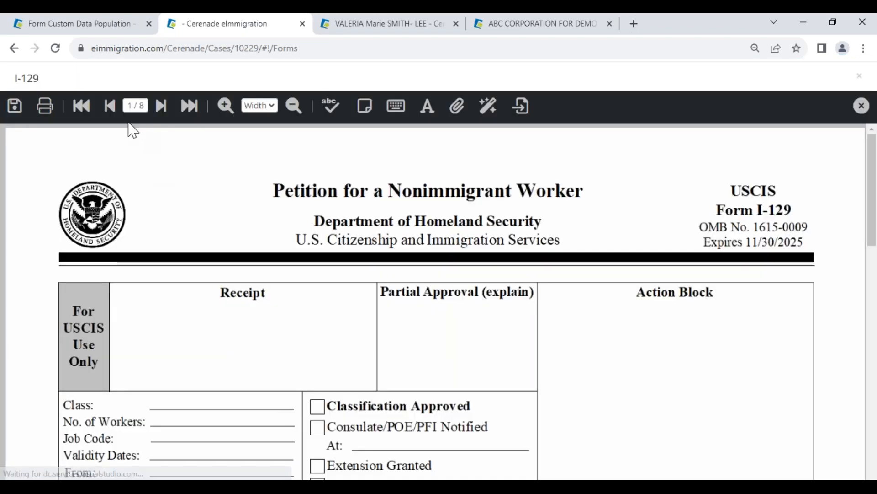
{"action": "scroll", "coordinate": [163, 303], "scroll_direction": "down", "scroll_amount": 10}
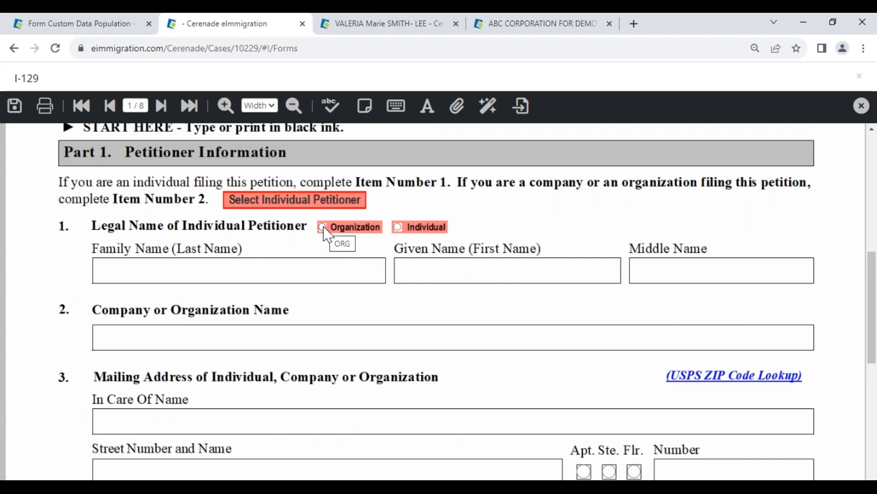
{"action": "left_click", "coordinate": [322, 227]}
Step: Review the populated petitioner and beneficiary fields on the form's first pages
{"action": "left_click_drag", "start_coordinate": [130, 343], "coordinate": [335, 343]}
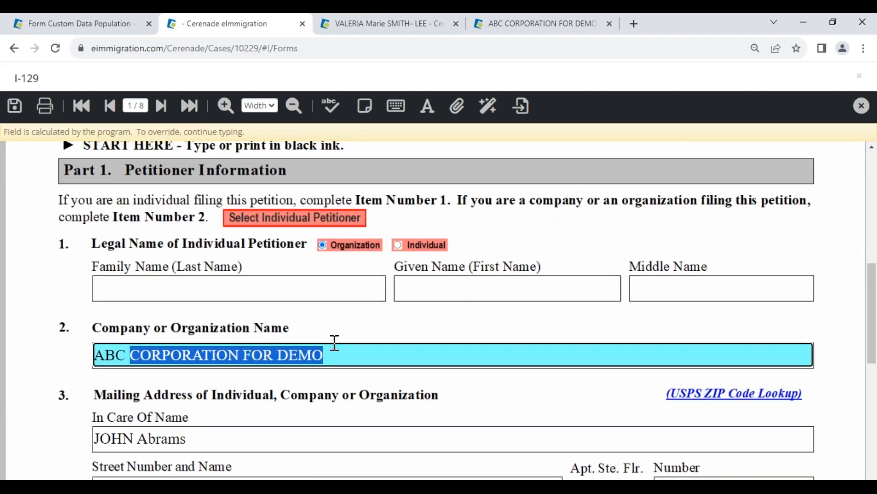
{"action": "scroll", "coordinate": [198, 434], "scroll_direction": "down", "scroll_amount": 3}
{"action": "left_click_drag", "start_coordinate": [101, 295], "coordinate": [201, 321]}
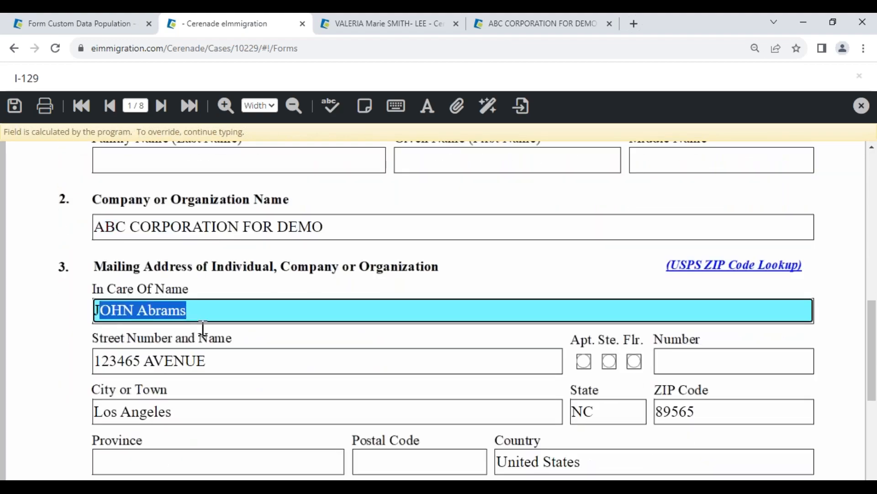
{"action": "scroll", "coordinate": [208, 349], "scroll_direction": "down", "scroll_amount": 2}
{"action": "left_click", "coordinate": [161, 106]}
{"action": "scroll", "coordinate": [195, 349], "scroll_direction": "down", "scroll_amount": 15}
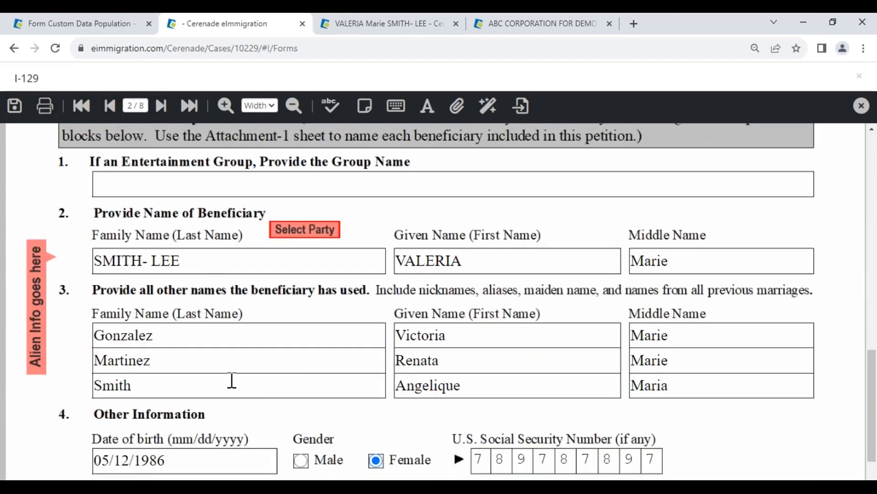
Step: Go to page 4 and tick Transfer from Current Employment for the Part 5 job title
{"action": "left_click", "coordinate": [142, 104]}
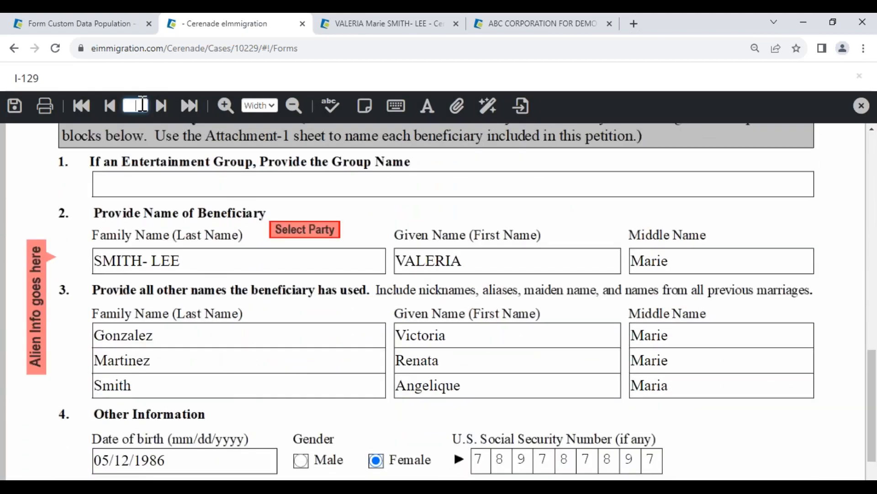
{"action": "type", "text": "4"}
{"action": "key", "text": "Return"}
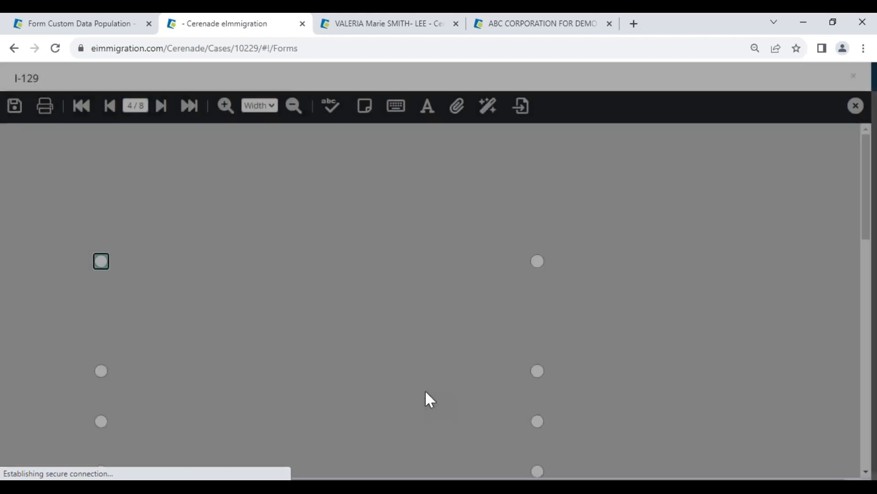
{"action": "scroll", "coordinate": [425, 400], "scroll_direction": "down", "scroll_amount": 15}
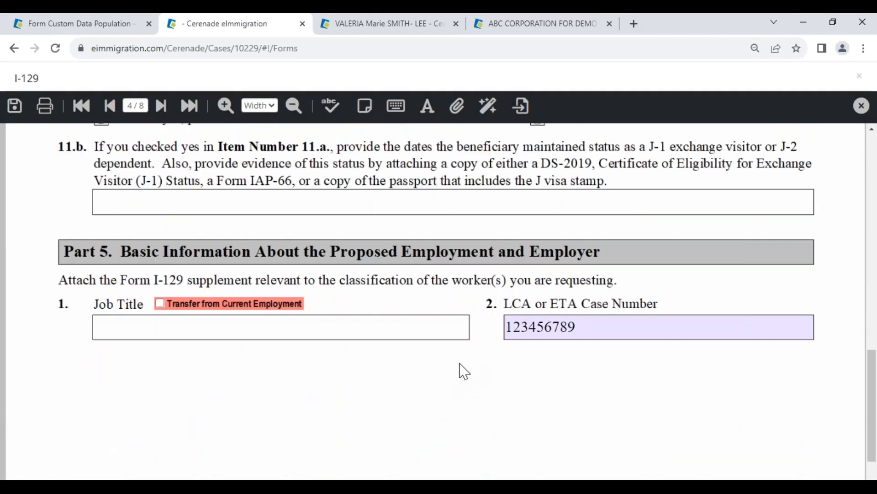
{"action": "left_click", "coordinate": [160, 304]}
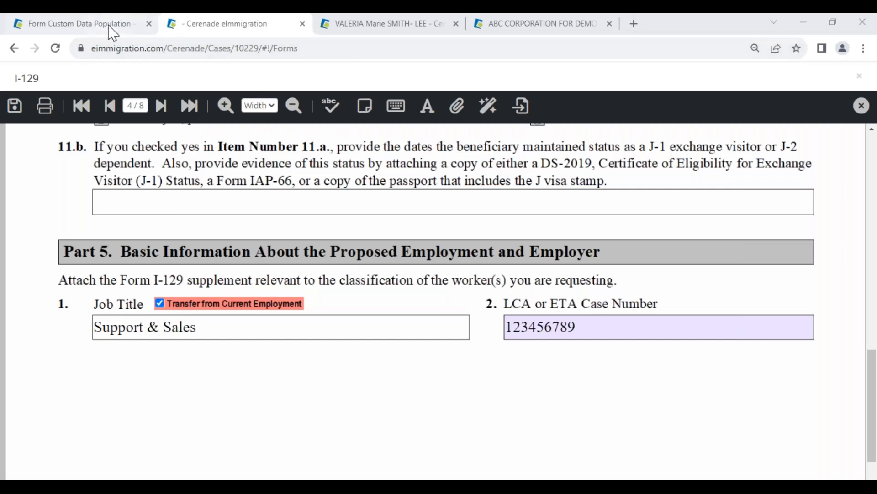
Step: Switch to the Form Custom Data Population tab and return to the Administrator home
{"action": "left_click", "coordinate": [109, 27]}
{"action": "left_click", "coordinate": [50, 110]}
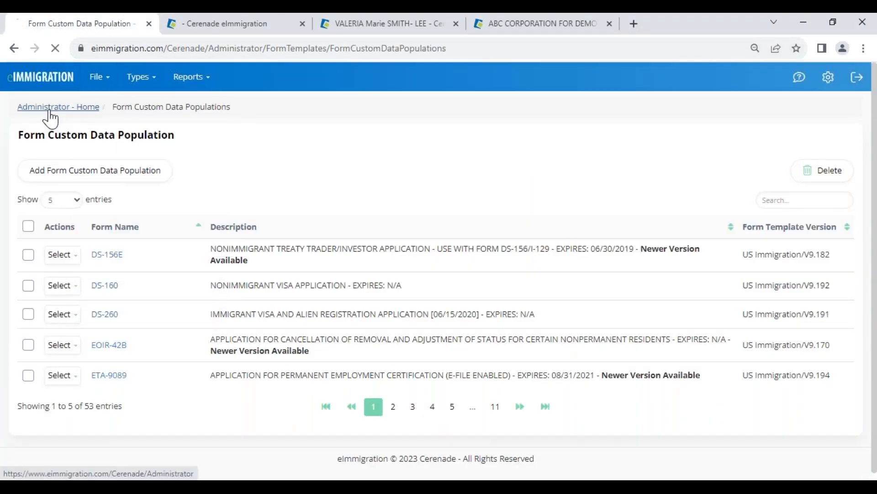
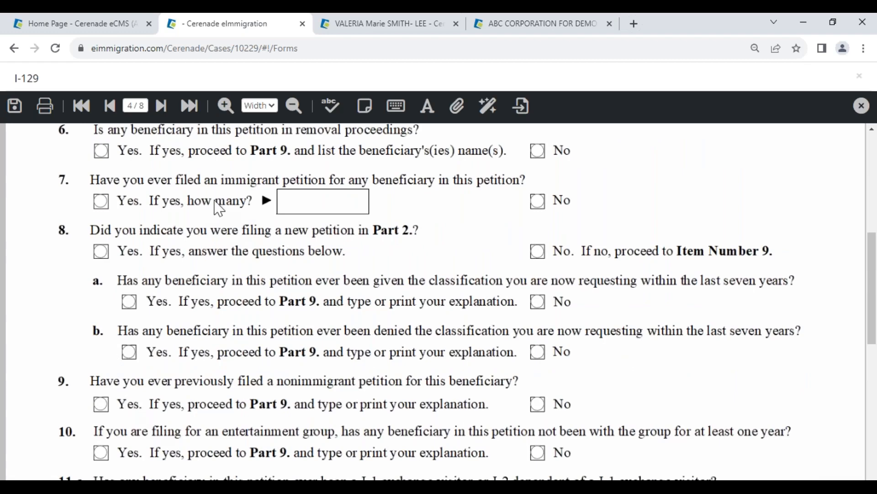
Step: Go back to page 3 of the I-129 and enable Transfer data if in the United States for the beneficiary
{"action": "scroll", "coordinate": [229, 283], "scroll_direction": "up", "scroll_amount": 6}
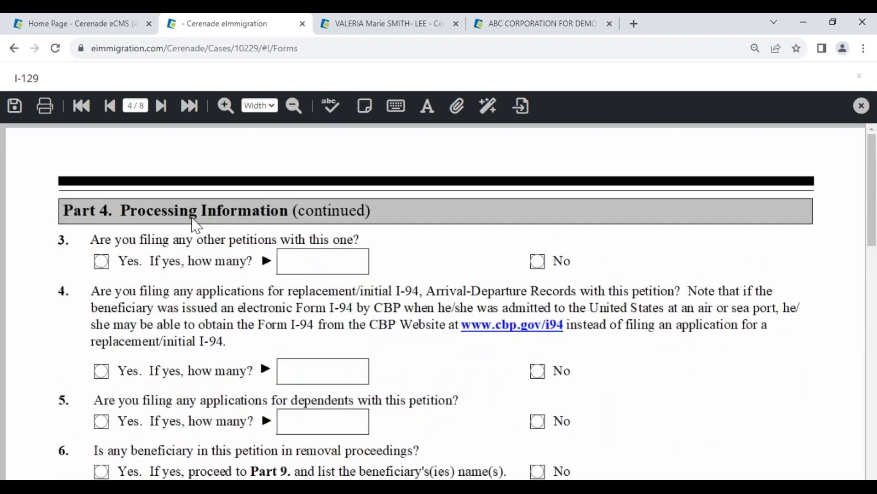
{"action": "left_click", "coordinate": [111, 107]}
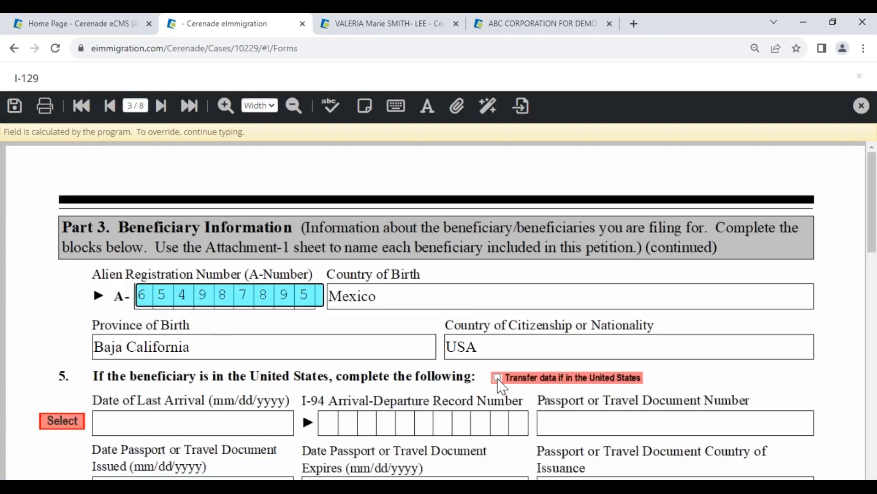
{"action": "left_click", "coordinate": [498, 383]}
{"action": "left_click", "coordinate": [497, 359]}
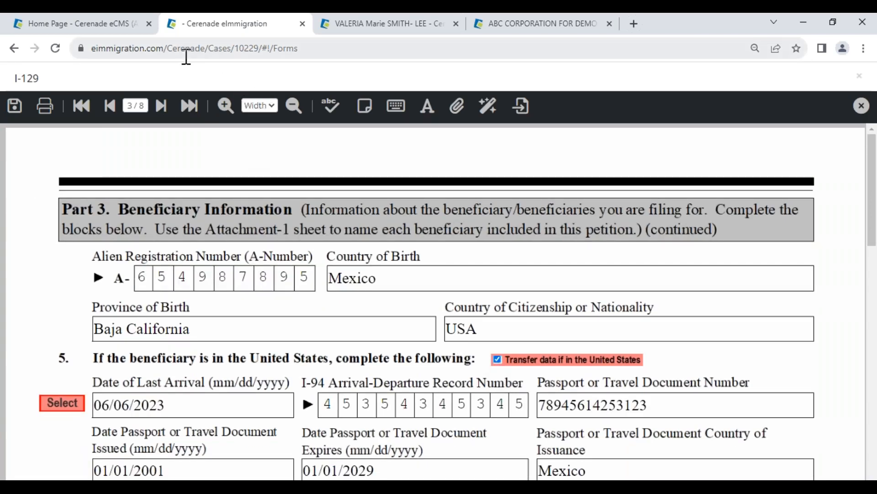
Step: View the beneficiary client's General Info record and return to the I-129 form
{"action": "left_click_drag", "start_coordinate": [15, 78], "coordinate": [61, 85]}
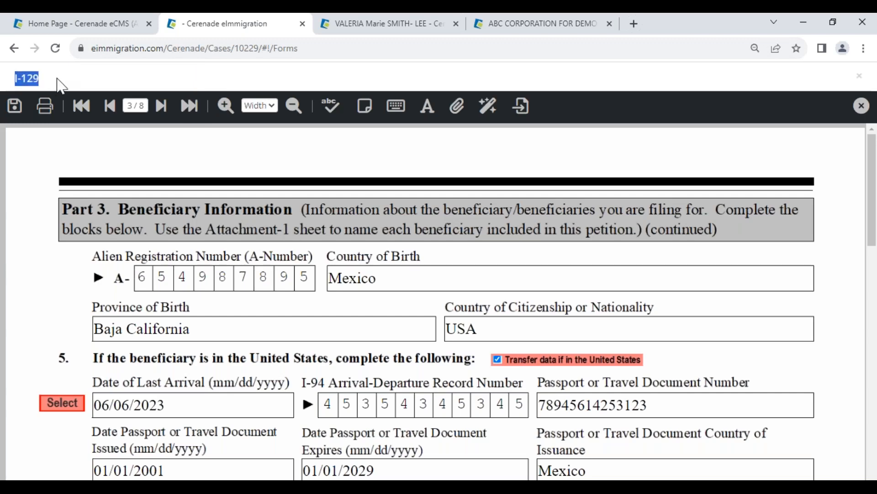
{"action": "left_click", "coordinate": [371, 26]}
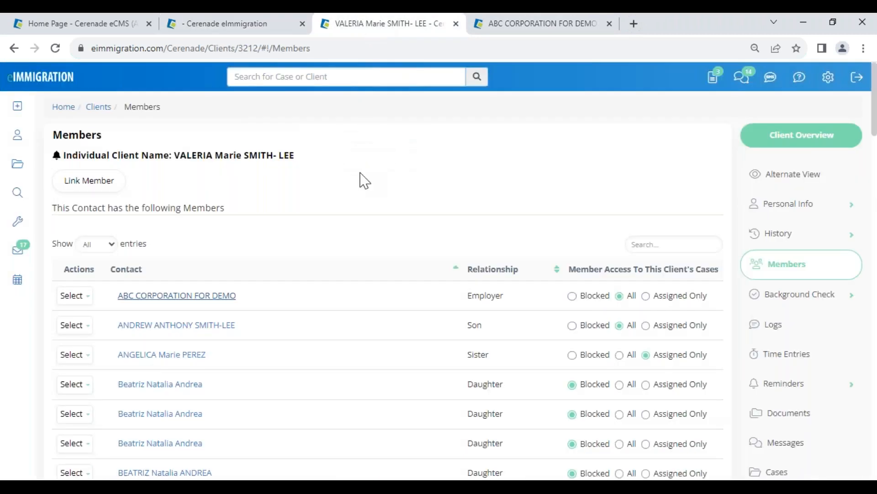
{"action": "left_click", "coordinate": [777, 205]}
{"action": "left_click", "coordinate": [782, 236]}
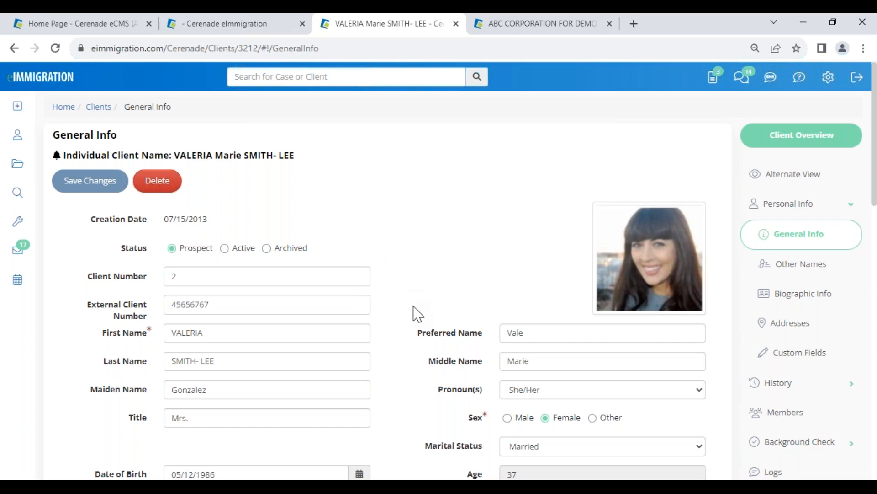
{"action": "left_click", "coordinate": [256, 34]}
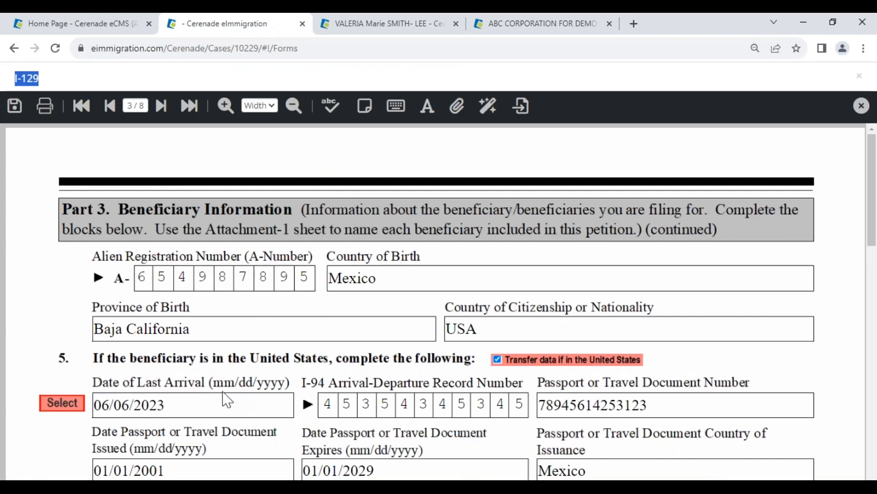
Step: Check the form's current residential address, replace the street in the beneficiary client's US Residence Address, and save the changes
{"action": "scroll", "coordinate": [224, 400], "scroll_direction": "down", "scroll_amount": 3}
{"action": "scroll", "coordinate": [221, 396], "scroll_direction": "down", "scroll_amount": 2}
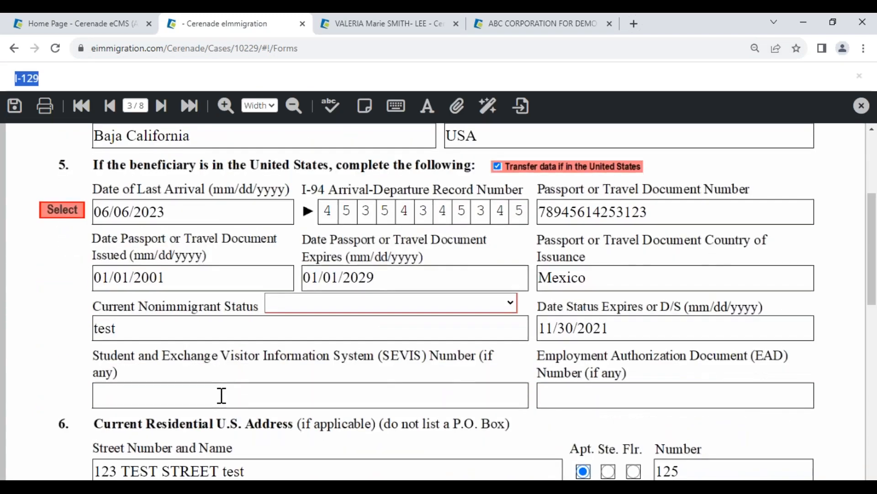
{"action": "scroll", "coordinate": [228, 391], "scroll_direction": "down", "scroll_amount": 3}
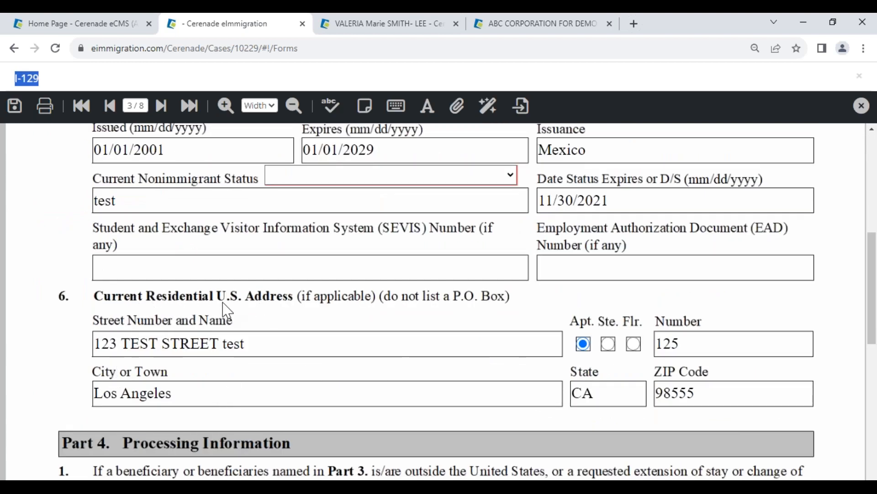
{"action": "left_click", "coordinate": [385, 26]}
{"action": "left_click", "coordinate": [772, 326]}
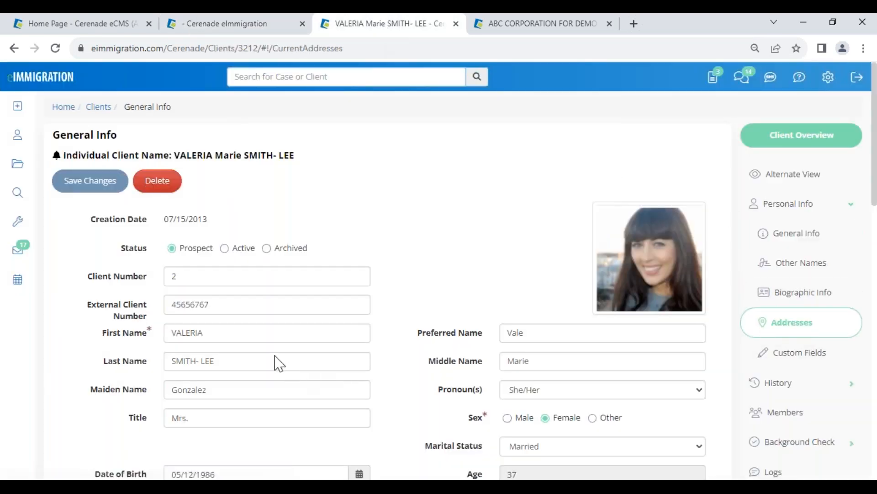
{"action": "triple_click", "coordinate": [269, 274]}
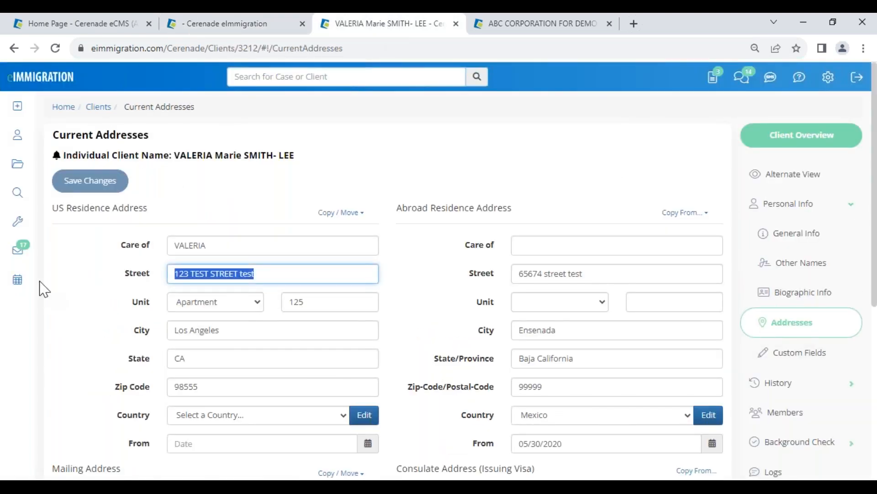
{"action": "type", "text": "789 TGIF AVENUE"}
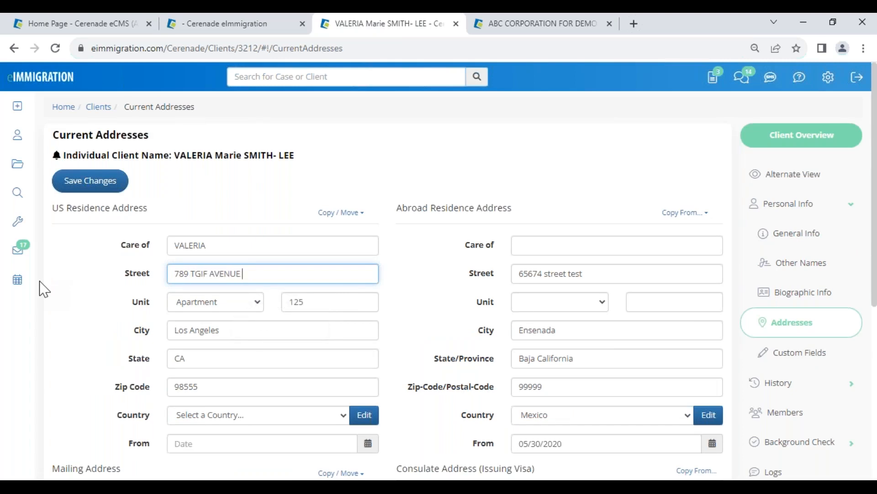
{"action": "left_click", "coordinate": [90, 182]}
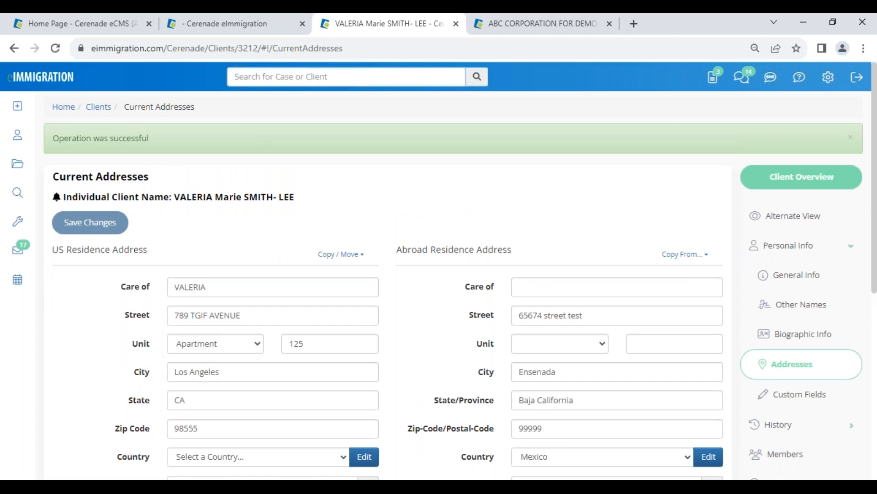
Step: On page 2 of the I-129, reselect the beneficiary in Part 3 and replace the Alien together with all members on the form
{"action": "left_click", "coordinate": [267, 26]}
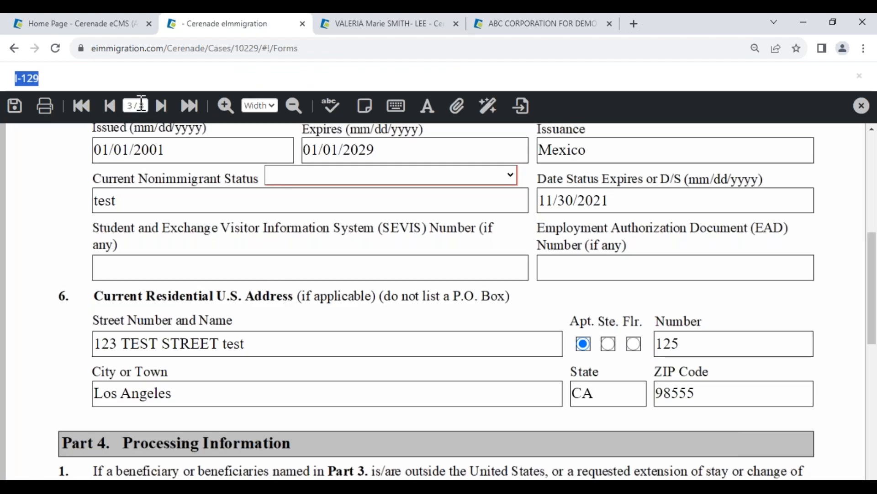
{"action": "left_click", "coordinate": [142, 105]}
{"action": "type", "text": "2"}
{"action": "key", "text": "Return"}
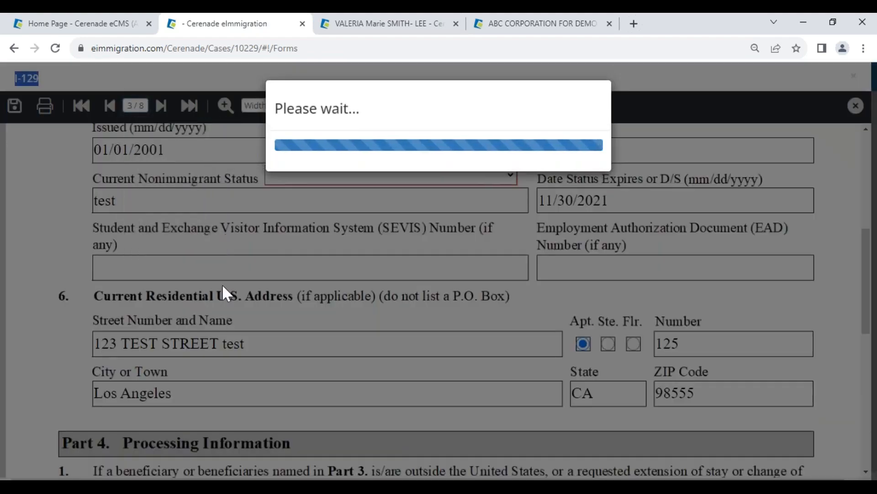
{"action": "scroll", "coordinate": [235, 338], "scroll_direction": "down", "scroll_amount": 10}
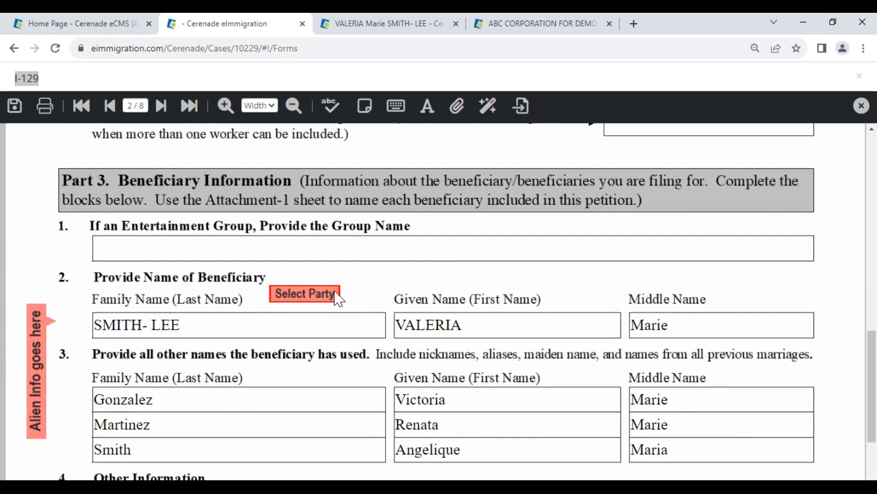
{"action": "left_click", "coordinate": [308, 297]}
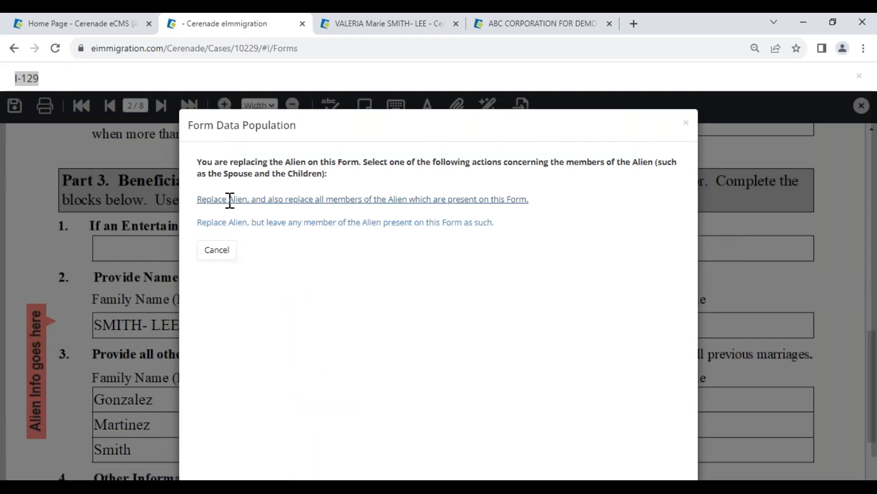
{"action": "left_click", "coordinate": [230, 199]}
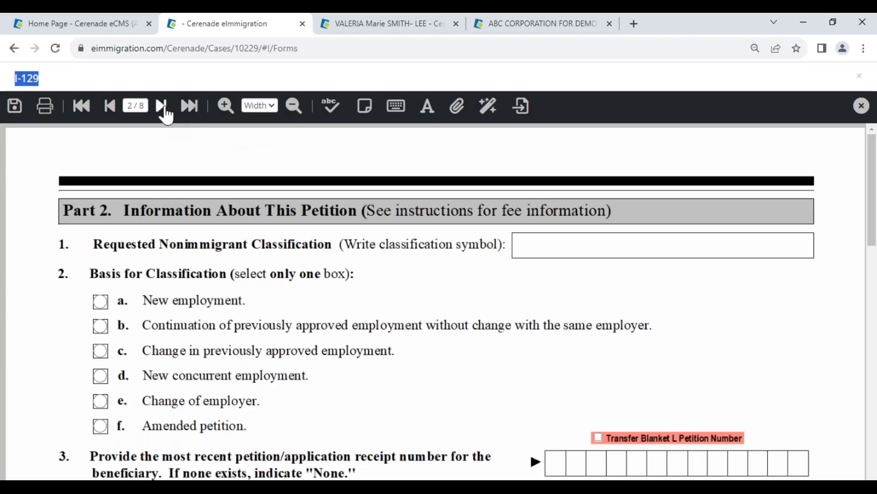
Step: Compare the beneficiary's residential street on page 3 of the I-129 with the address in the client record
{"action": "left_click", "coordinate": [162, 108]}
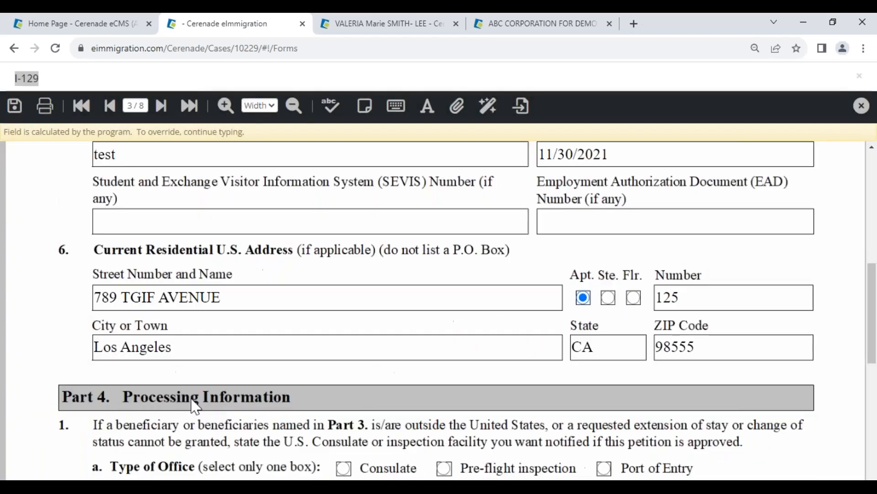
{"action": "left_click_drag", "start_coordinate": [239, 301], "coordinate": [11, 302]}
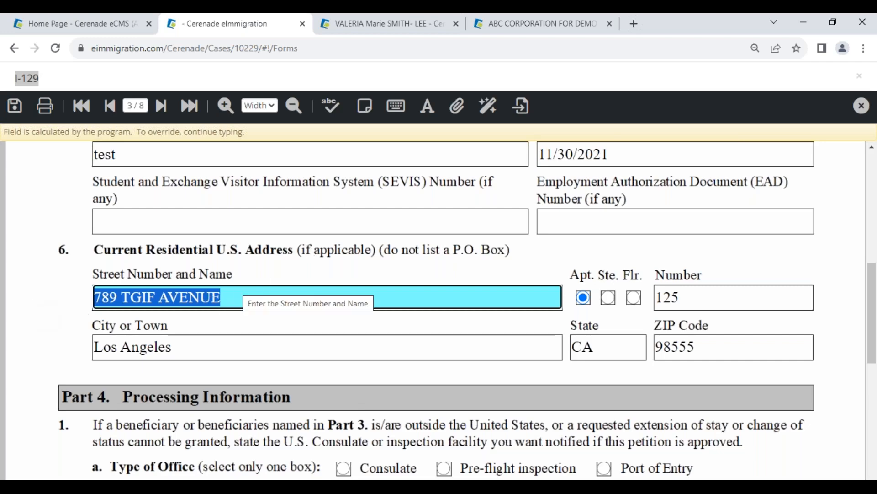
{"action": "left_click", "coordinate": [238, 321]}
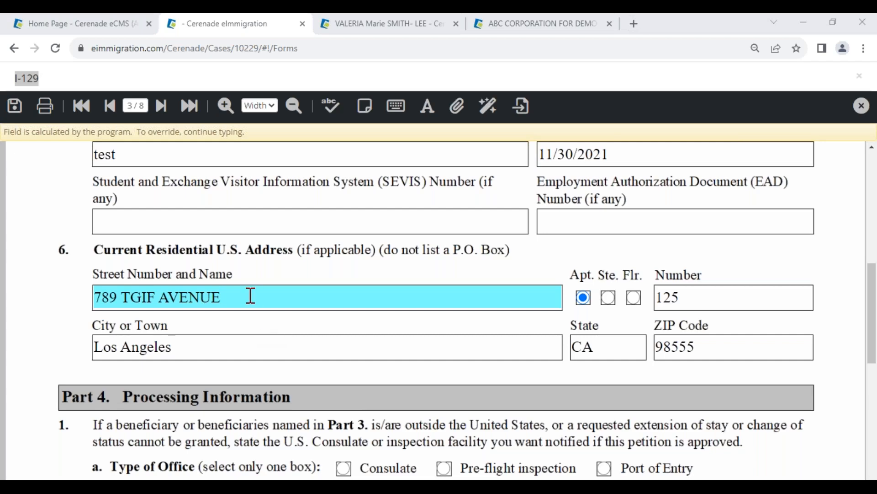
{"action": "left_click", "coordinate": [380, 25]}
{"action": "scroll", "coordinate": [309, 294], "scroll_direction": "down", "scroll_amount": 3}
{"action": "left_click", "coordinate": [218, 24]}
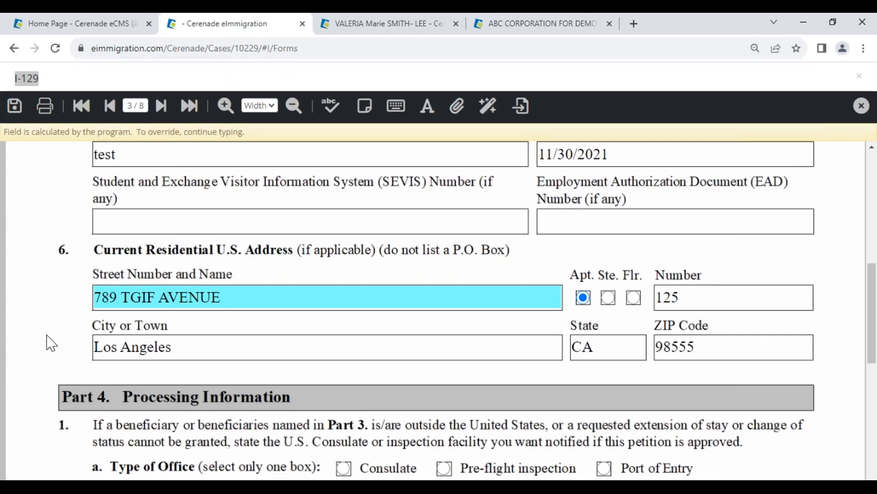
Step: Return to the Administrator home and open the System Intake Forms list within Custom Form Templates
{"action": "left_click", "coordinate": [117, 23]}
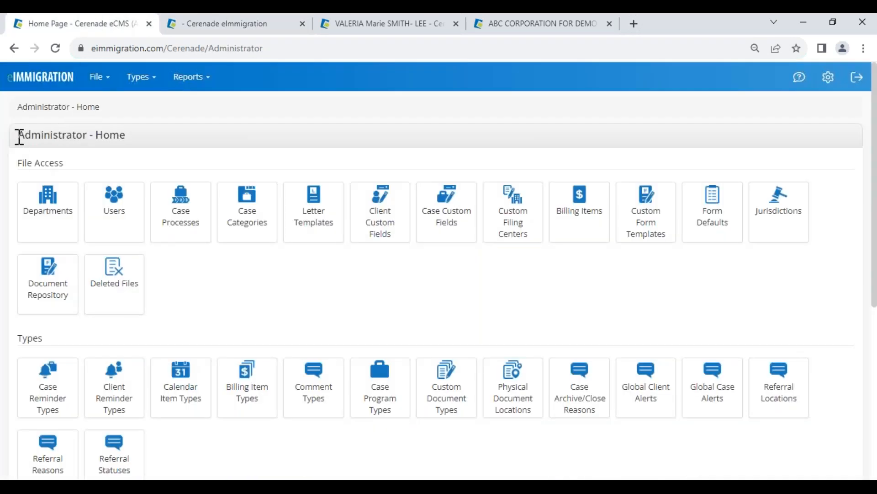
{"action": "left_click_drag", "start_coordinate": [18, 134], "coordinate": [141, 137]}
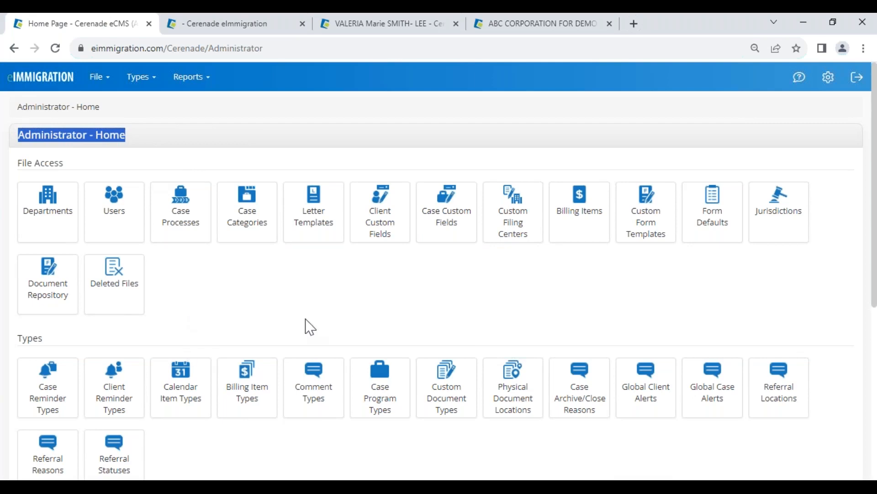
{"action": "left_click", "coordinate": [650, 235]}
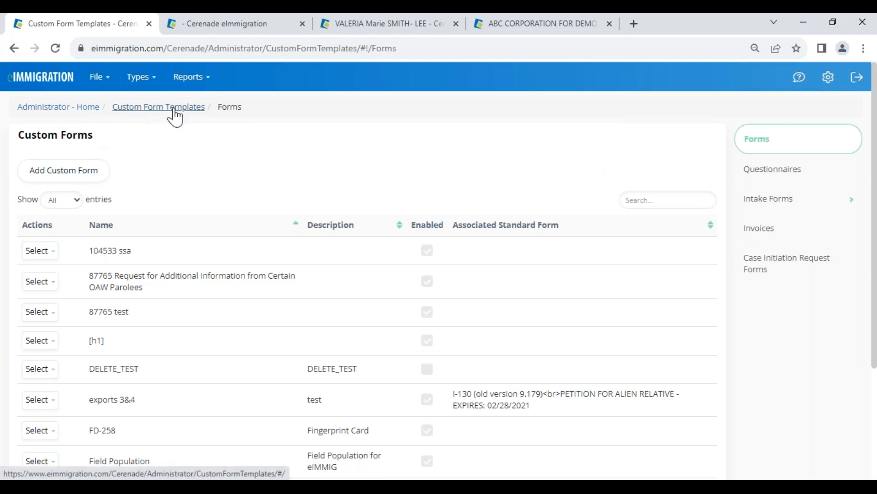
{"action": "left_click", "coordinate": [776, 203]}
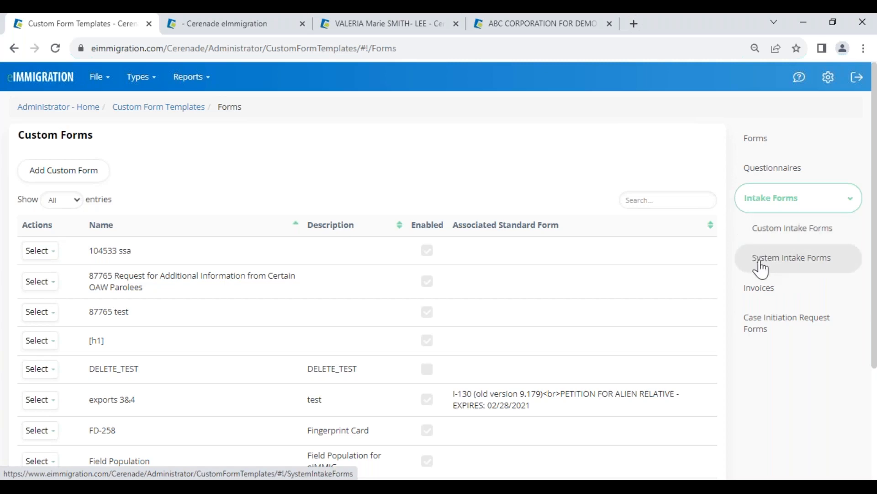
{"action": "left_click", "coordinate": [779, 262]}
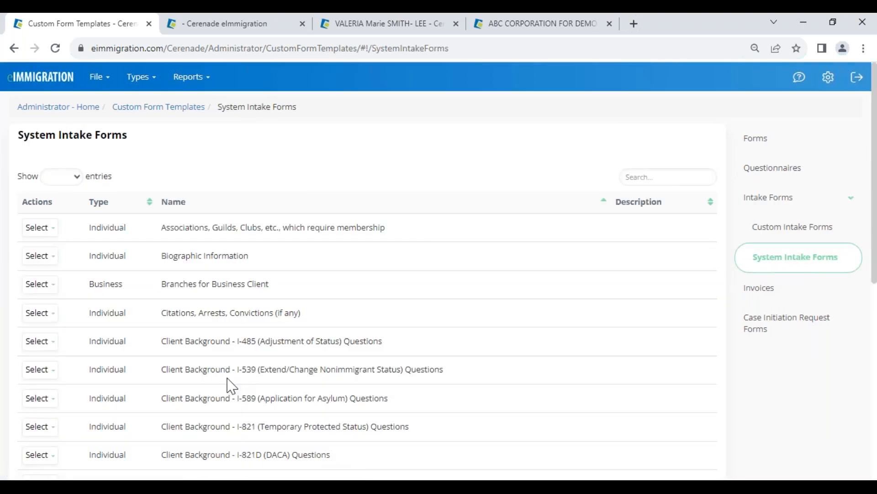
Step: Examine the list of system intake forms, including the I-589 and I-821 client background questions
{"action": "scroll", "coordinate": [229, 382], "scroll_direction": "down", "scroll_amount": 3}
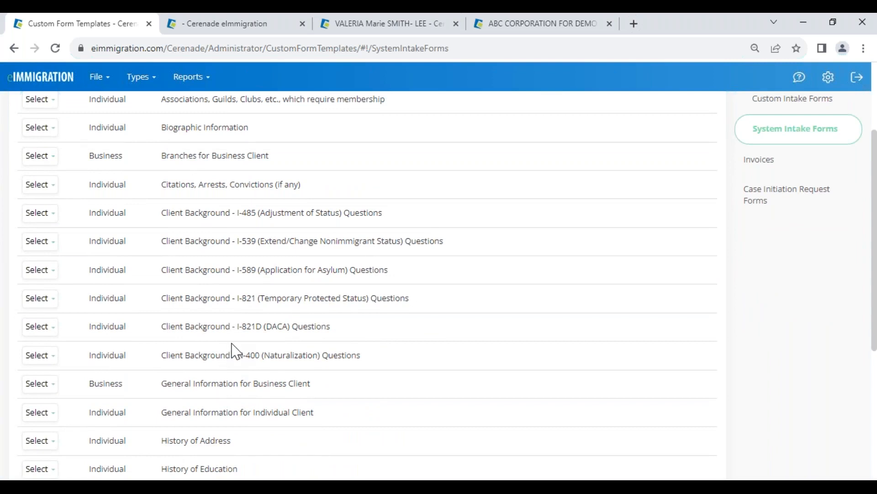
{"action": "left_click_drag", "start_coordinate": [272, 271], "coordinate": [282, 271]}
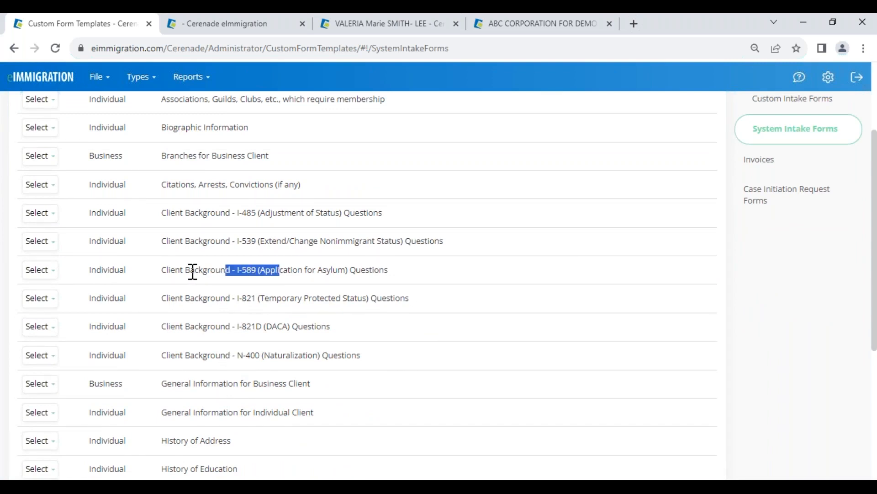
{"action": "left_click_drag", "start_coordinate": [176, 269], "coordinate": [273, 274]}
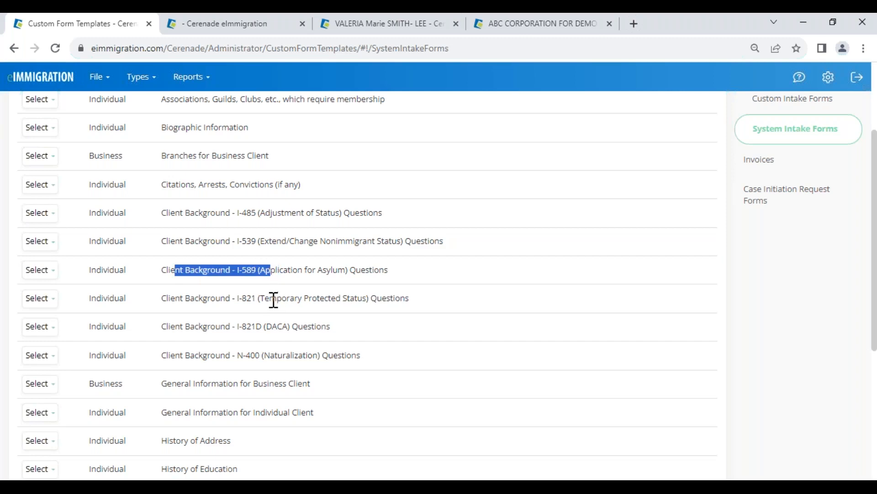
{"action": "scroll", "coordinate": [273, 349], "scroll_direction": "down", "scroll_amount": 2}
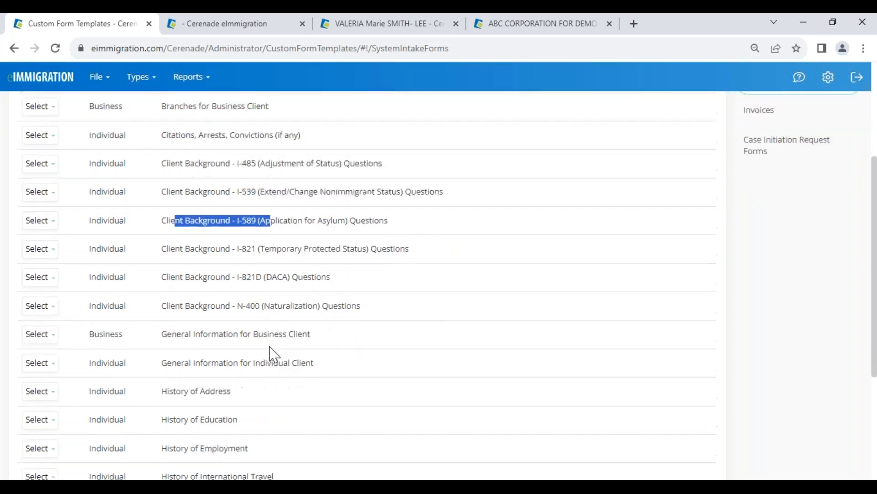
{"action": "left_click_drag", "start_coordinate": [225, 234], "coordinate": [269, 234]}
{"action": "scroll", "coordinate": [186, 338], "scroll_direction": "down", "scroll_amount": 5}
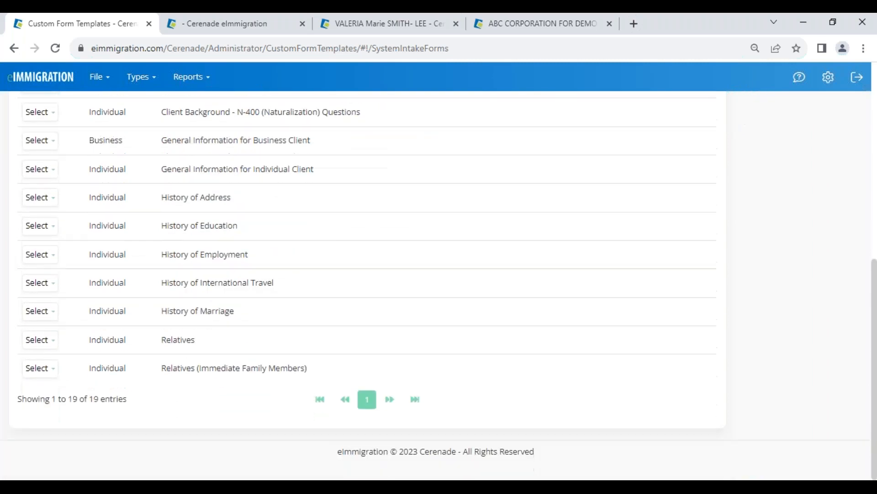
{"action": "scroll", "coordinate": [202, 354], "scroll_direction": "up", "scroll_amount": 8}
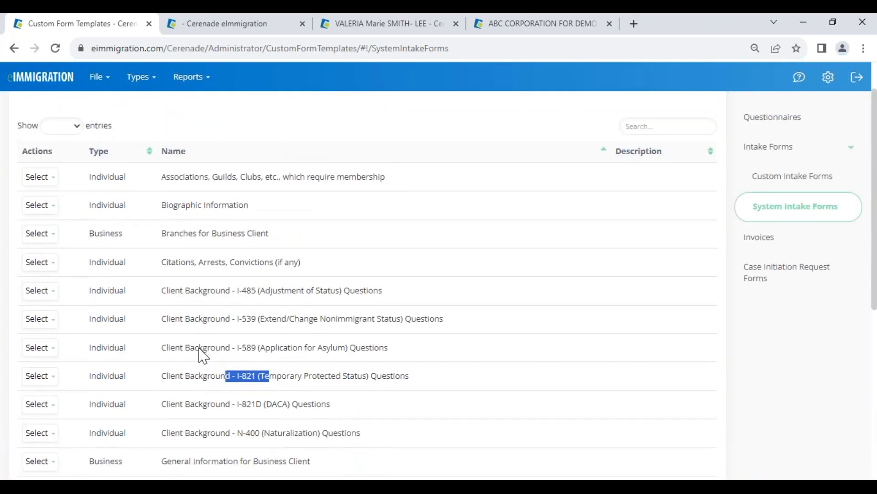
Step: Make a copy of the Client Background - I-821 (Temporary Protected Status) Questions intake form
{"action": "scroll", "coordinate": [203, 355], "scroll_direction": "down", "scroll_amount": 2}
{"action": "left_click", "coordinate": [37, 312]}
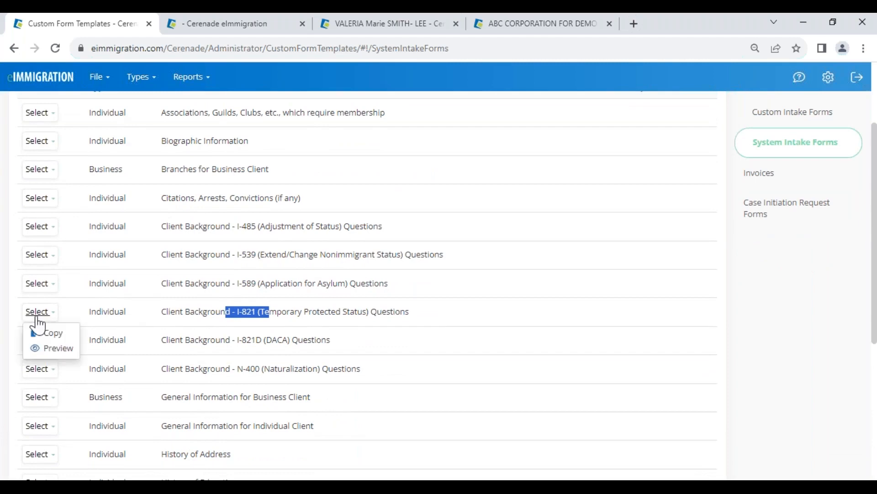
{"action": "left_click", "coordinate": [54, 336]}
{"action": "left_click", "coordinate": [54, 337]}
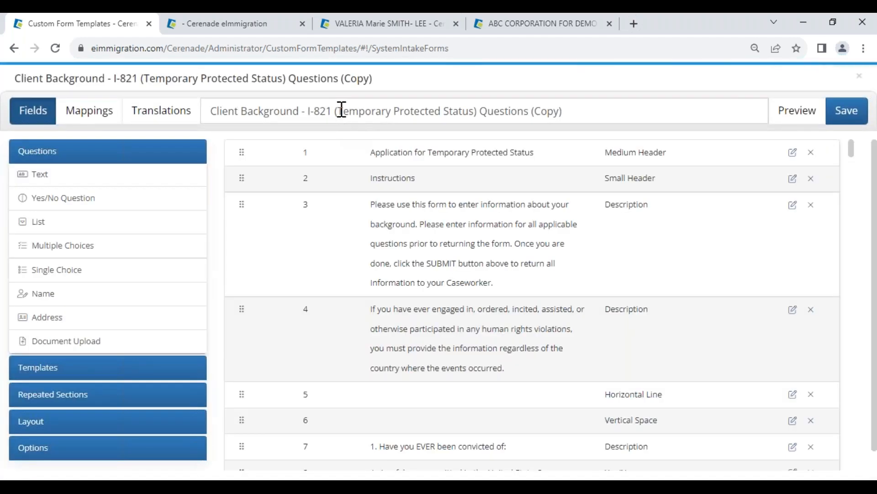
Step: Look through the questions in the copied I-821 (Temporary Protected Status) intake form and close the form
{"action": "left_click", "coordinate": [340, 112]}
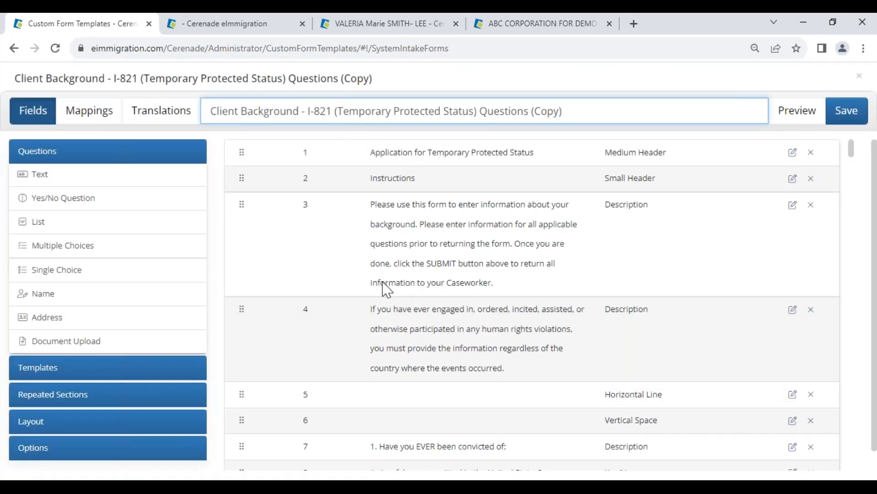
{"action": "scroll", "coordinate": [387, 327], "scroll_direction": "down", "scroll_amount": 9}
{"action": "scroll", "coordinate": [387, 327], "scroll_direction": "down", "scroll_amount": 8}
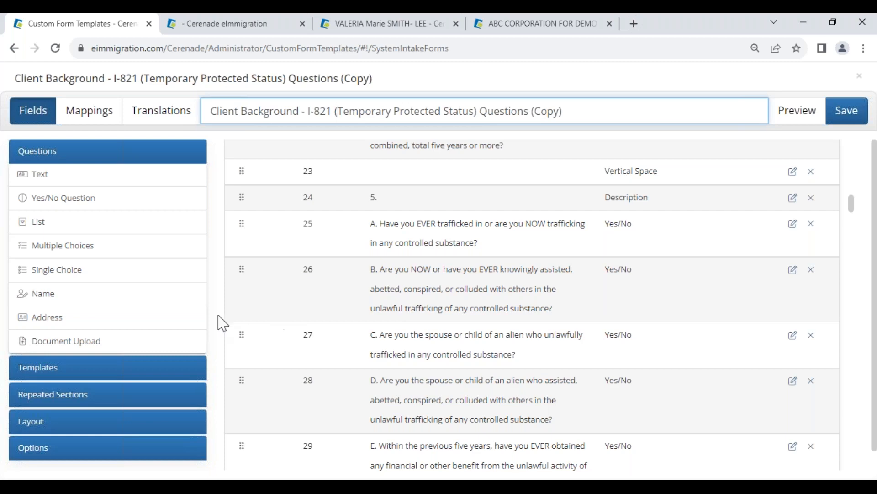
{"action": "scroll", "coordinate": [434, 339], "scroll_direction": "up", "scroll_amount": 18}
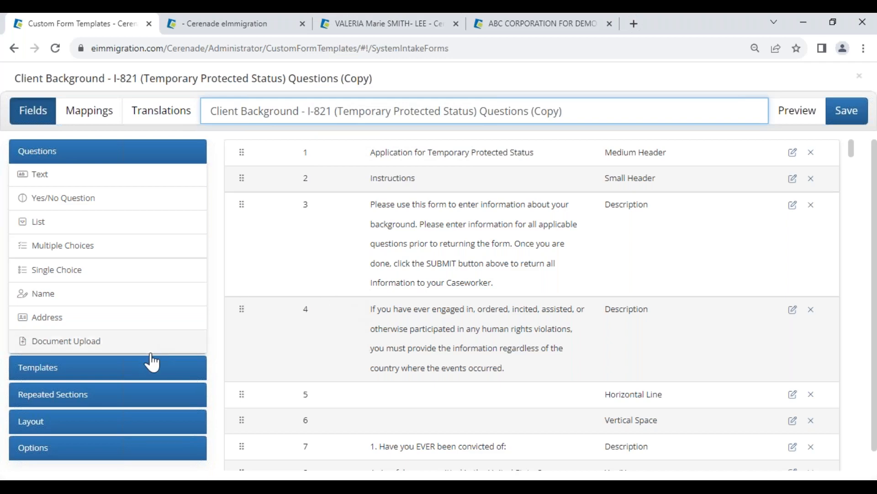
{"action": "left_click", "coordinate": [861, 76]}
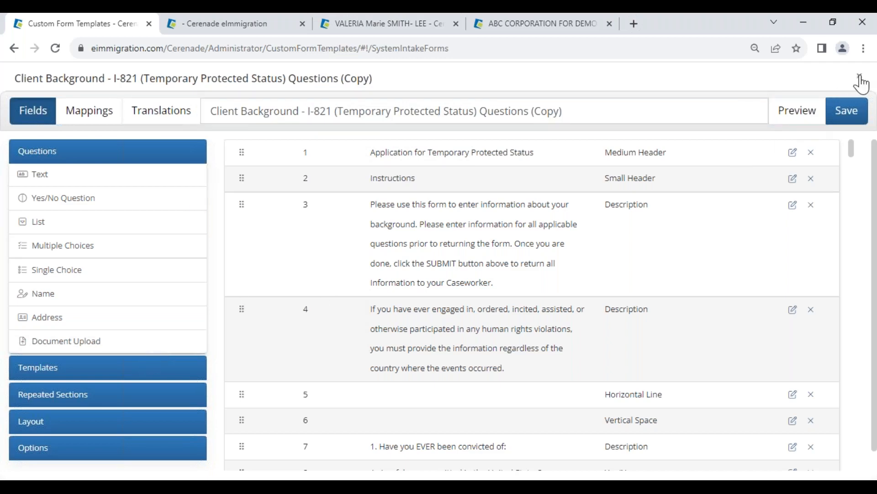
{"action": "left_click", "coordinate": [594, 126]}
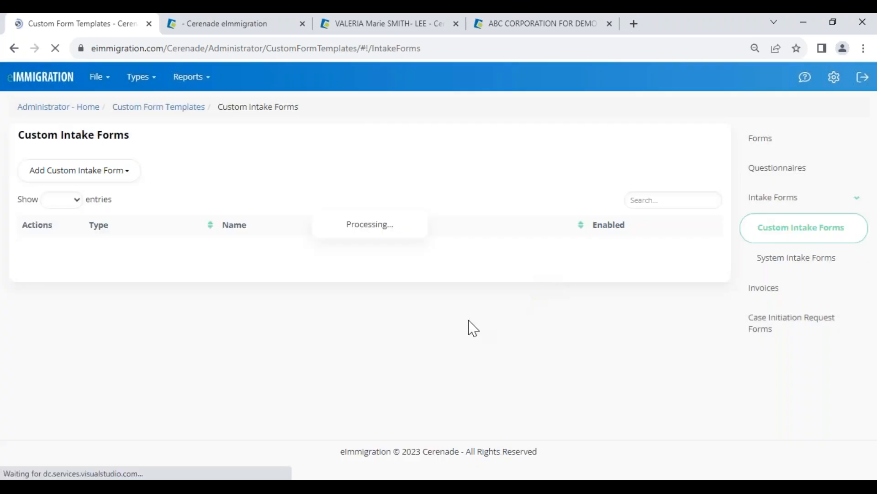
Step: Open the System Intake Forms list and examine the address, education, employment and international travel history forms
{"action": "left_click", "coordinate": [785, 258]}
{"action": "scroll", "coordinate": [178, 340], "scroll_direction": "down", "scroll_amount": 5}
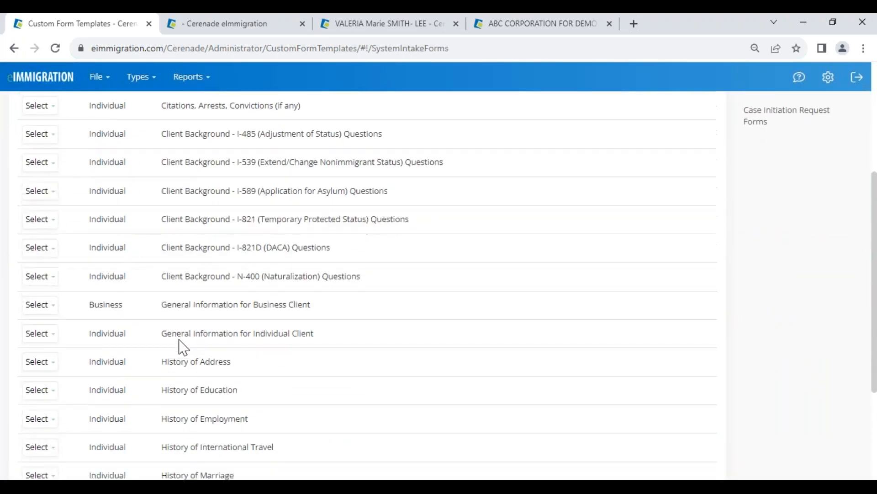
{"action": "scroll", "coordinate": [182, 347], "scroll_direction": "down", "scroll_amount": 1}
{"action": "left_click_drag", "start_coordinate": [172, 311], "coordinate": [239, 318]}
{"action": "left_click_drag", "start_coordinate": [174, 343], "coordinate": [239, 350]}
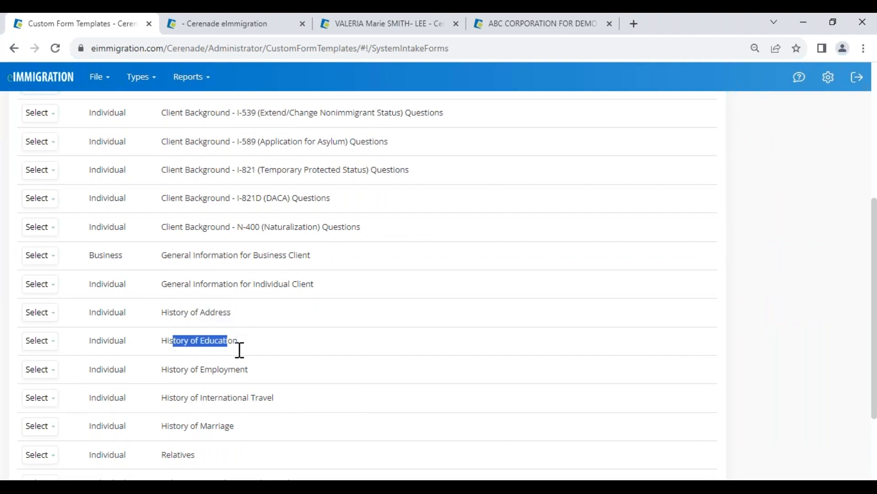
{"action": "left_click_drag", "start_coordinate": [182, 371], "coordinate": [247, 376]}
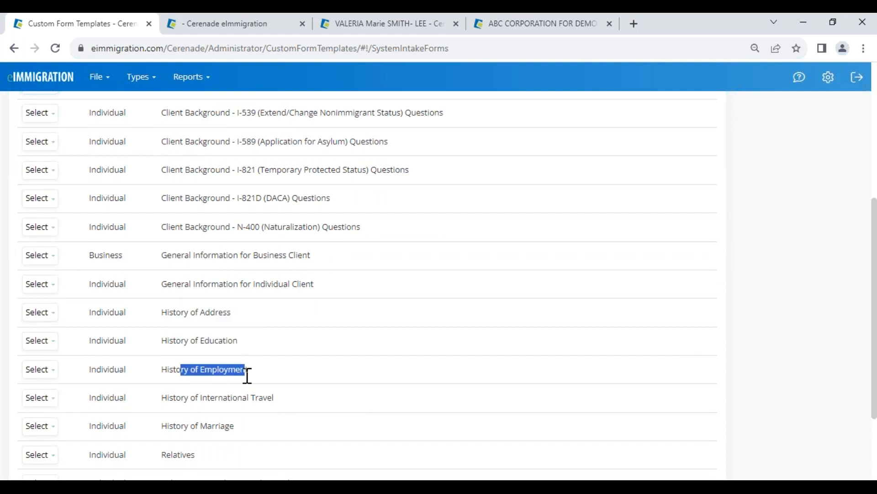
{"action": "left_click_drag", "start_coordinate": [189, 400], "coordinate": [253, 402]}
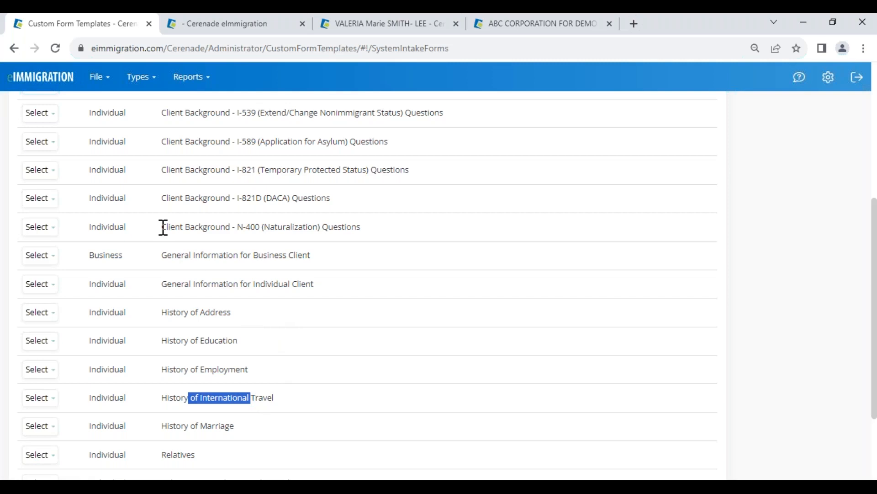
Step: Make a copy of the Client Background - N-400 (Naturalization) Questions intake form and review its questions
{"action": "left_click_drag", "start_coordinate": [163, 227], "coordinate": [303, 228]}
{"action": "left_click", "coordinate": [42, 227]}
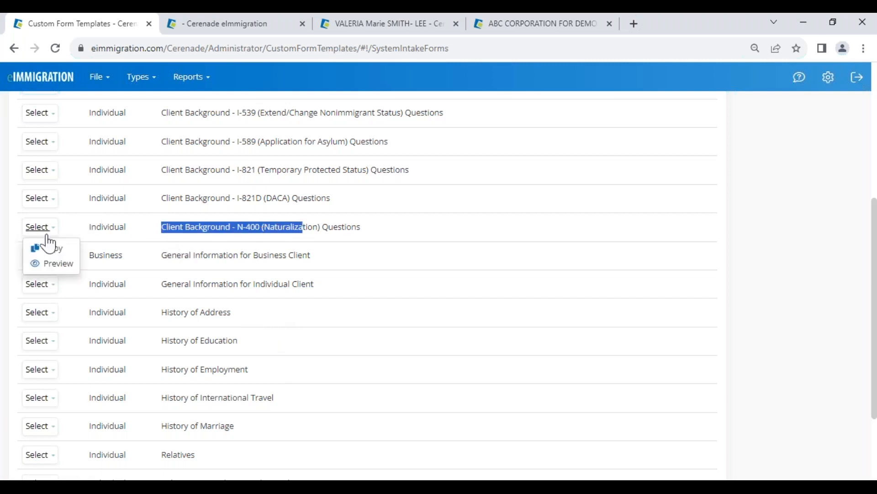
{"action": "left_click", "coordinate": [53, 250]}
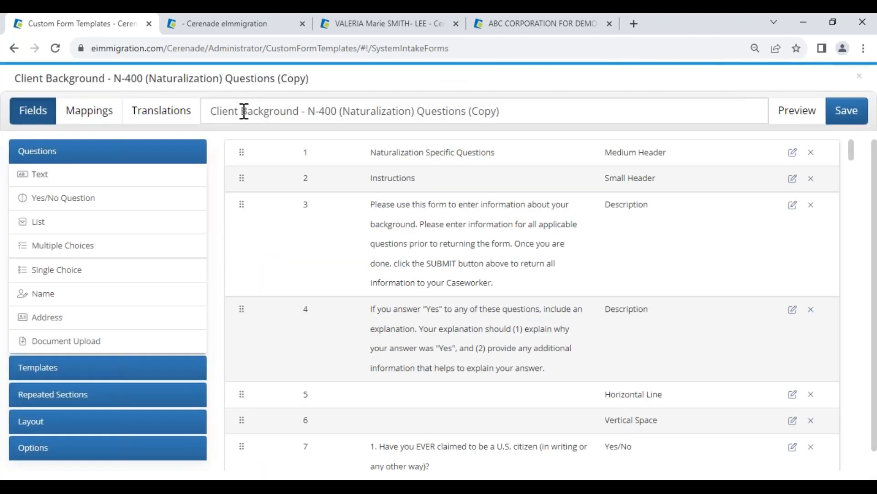
{"action": "left_click_drag", "start_coordinate": [243, 112], "coordinate": [308, 111]}
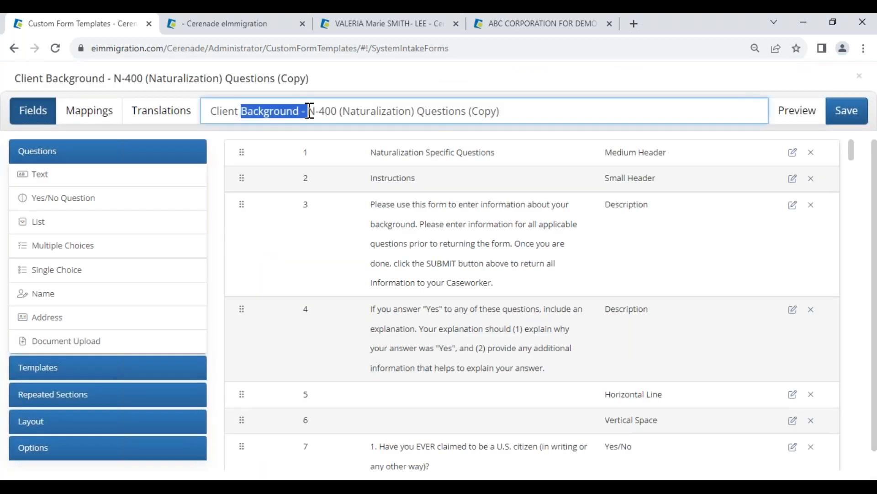
{"action": "scroll", "coordinate": [364, 347], "scroll_direction": "down", "scroll_amount": 8}
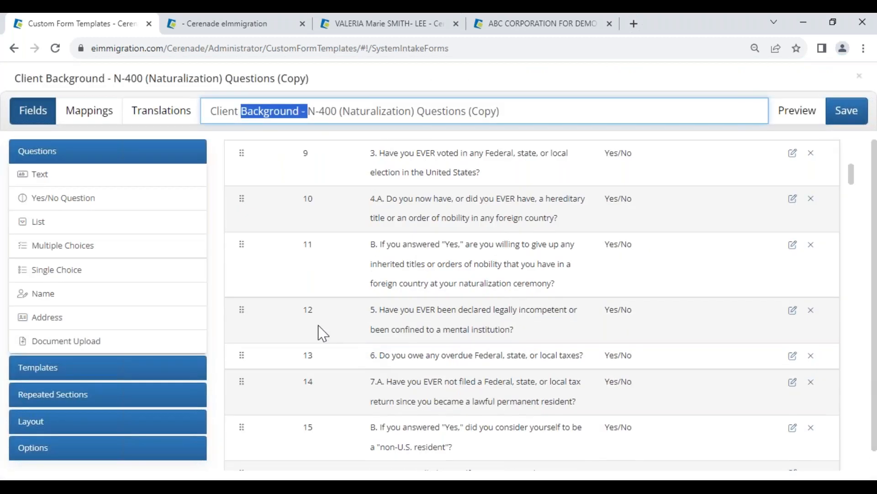
Step: Add the Other Names and Previous Addresses repeated sections, appending "- We only need your last 5 years of history" to the Previous Addresses title
{"action": "left_click", "coordinate": [79, 406]}
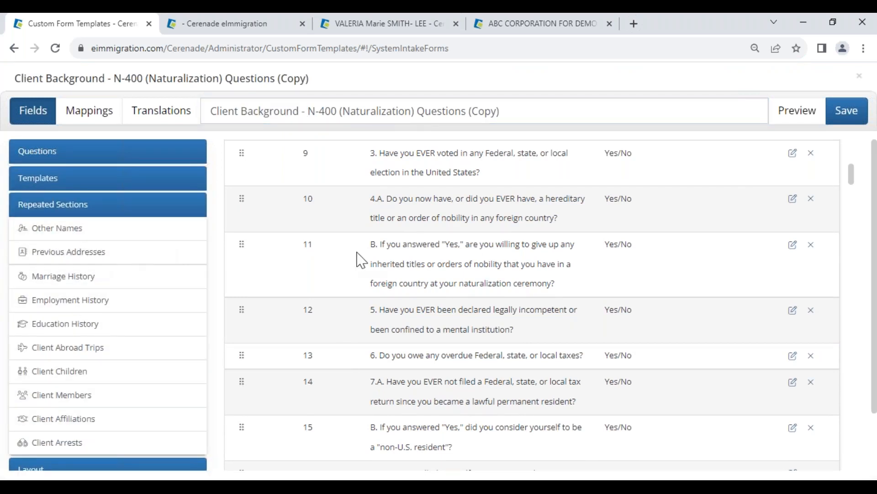
{"action": "left_click", "coordinate": [59, 230]}
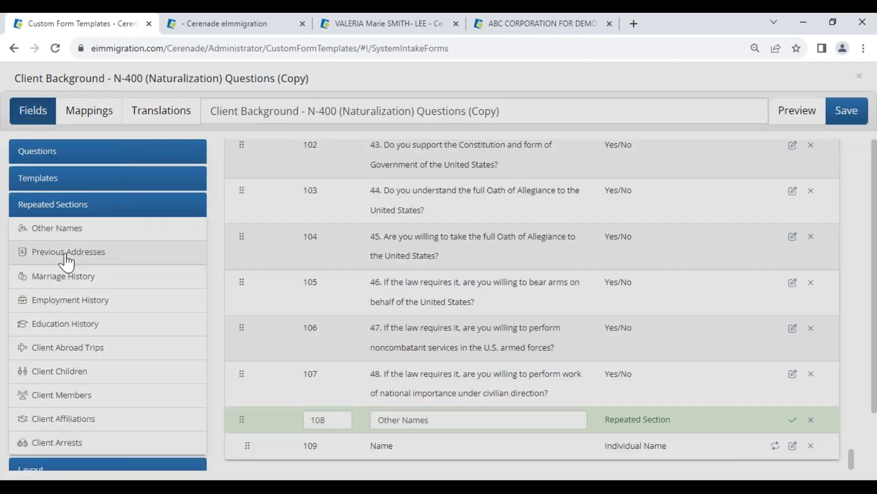
{"action": "left_click", "coordinate": [67, 260]}
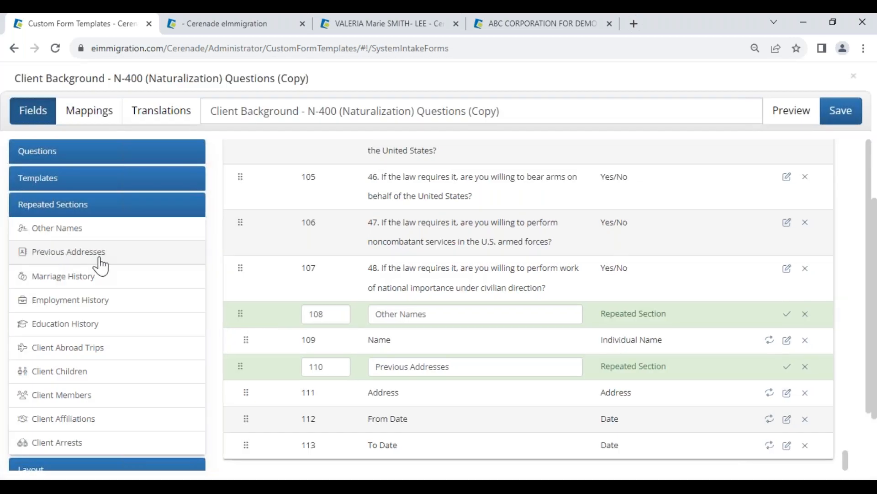
{"action": "left_click", "coordinate": [462, 367]}
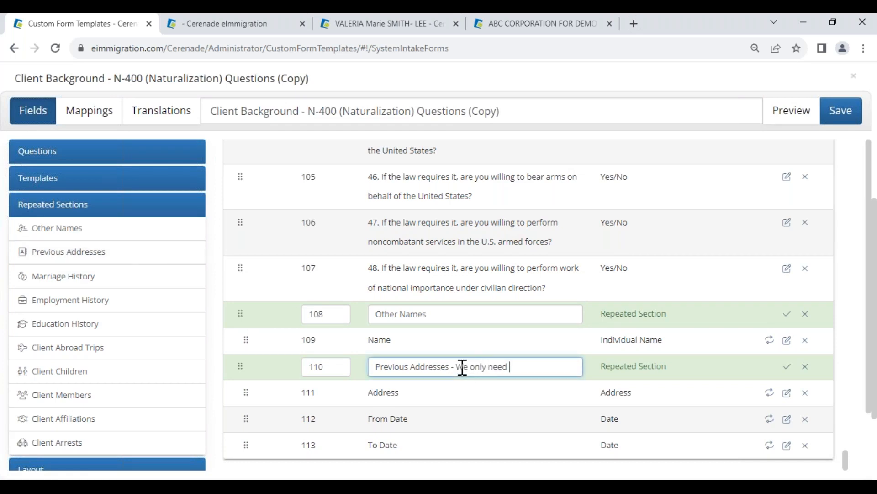
{"action": "type", "text": "- We only need your last 5 years of history"}
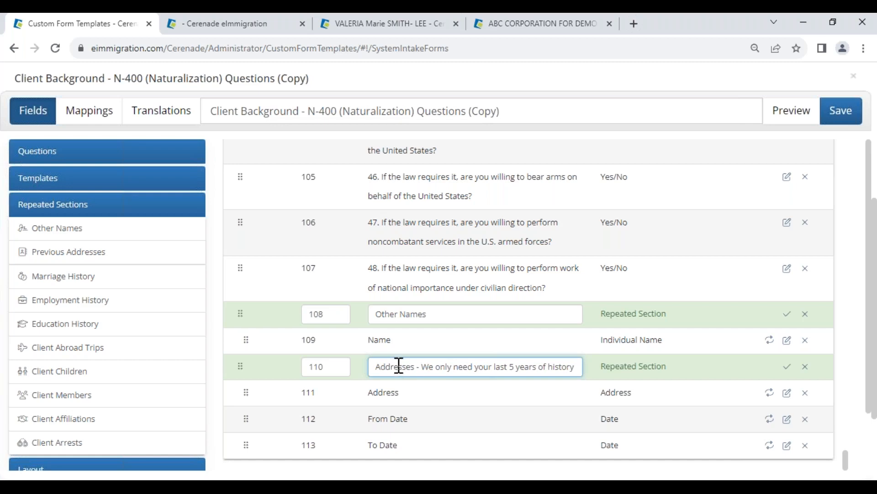
Step: Add the Client Children repeated section and remove its Household Size and Alien Number fields
{"action": "left_click", "coordinate": [78, 370]}
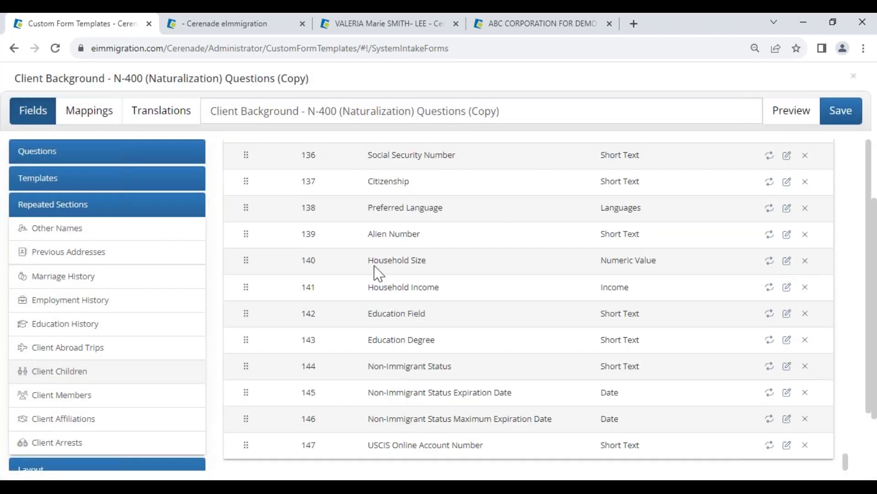
{"action": "left_click_drag", "start_coordinate": [365, 315], "coordinate": [436, 326]}
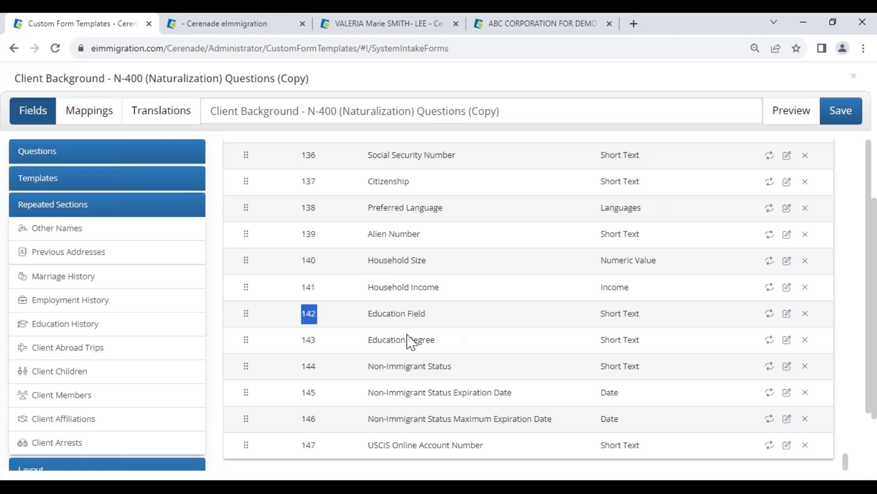
{"action": "left_click_drag", "start_coordinate": [359, 283], "coordinate": [474, 303]}
{"action": "left_click_drag", "start_coordinate": [384, 261], "coordinate": [446, 276]}
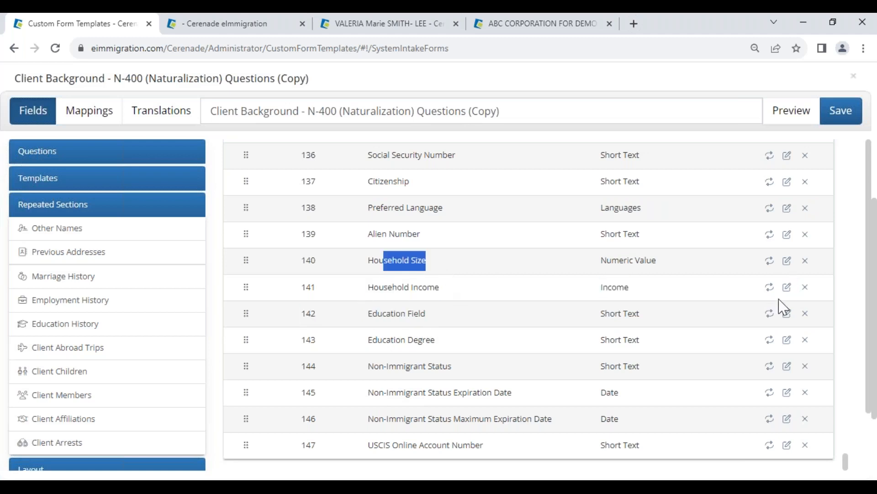
{"action": "left_click", "coordinate": [805, 261]}
{"action": "left_click", "coordinate": [805, 261]}
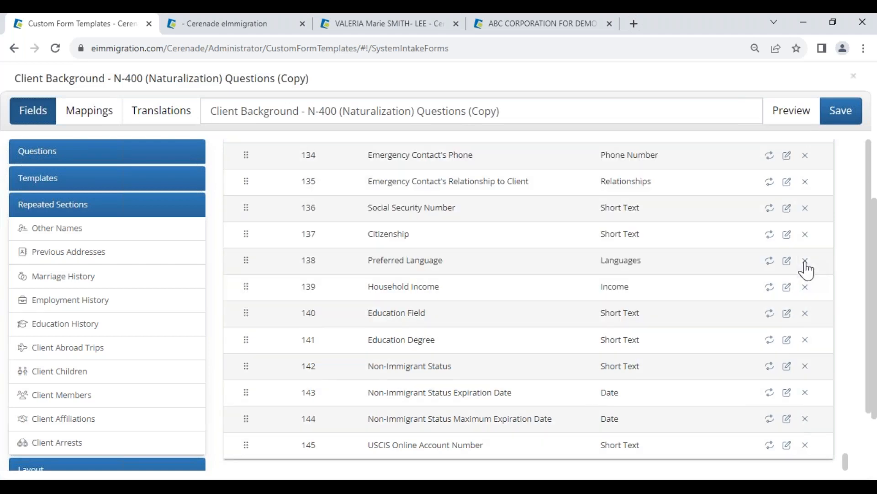
Step: Remove Title, Preferred Name, Marital Status and the field between Evening Phone and Email from the Client Children section
{"action": "scroll", "coordinate": [452, 280], "scroll_direction": "up", "scroll_amount": 9}
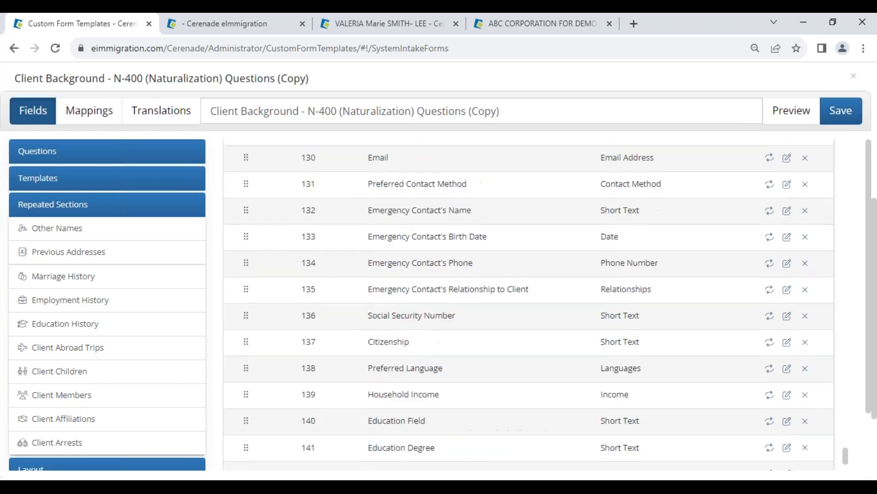
{"action": "scroll", "coordinate": [405, 307], "scroll_direction": "up", "scroll_amount": 3}
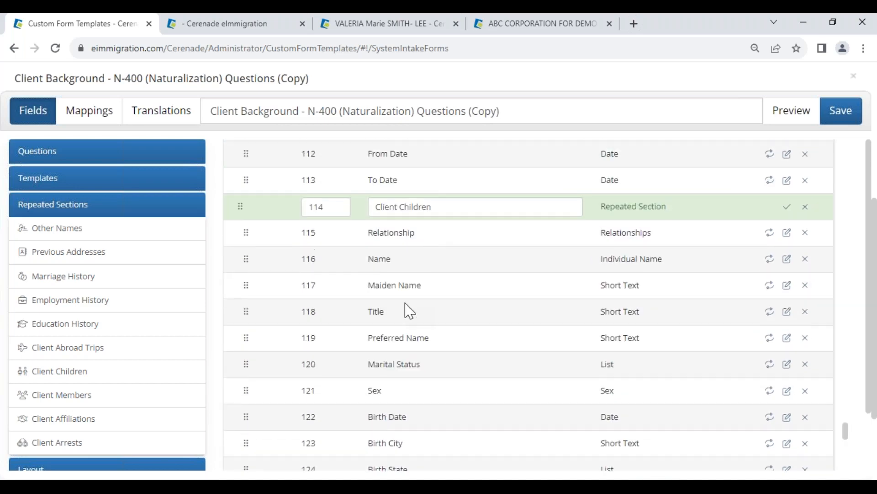
{"action": "left_click_drag", "start_coordinate": [439, 207], "coordinate": [413, 247]}
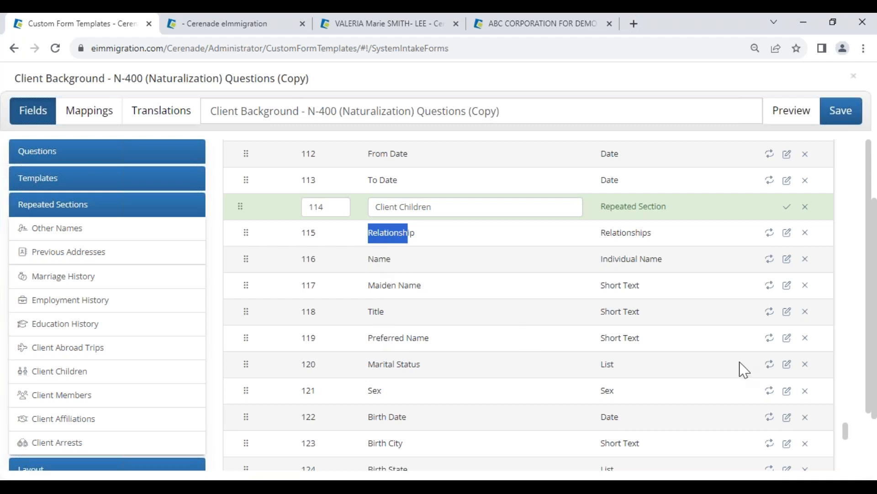
{"action": "left_click", "coordinate": [805, 312]}
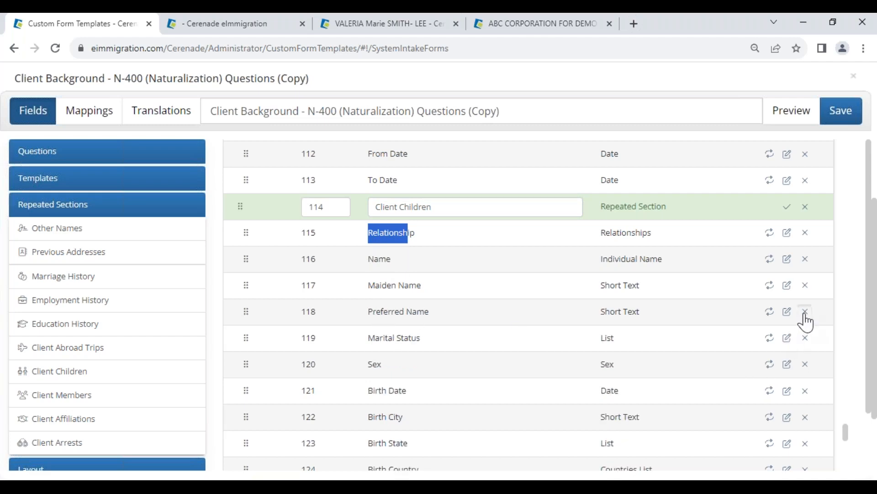
{"action": "left_click", "coordinate": [806, 312]}
{"action": "left_click", "coordinate": [806, 313]}
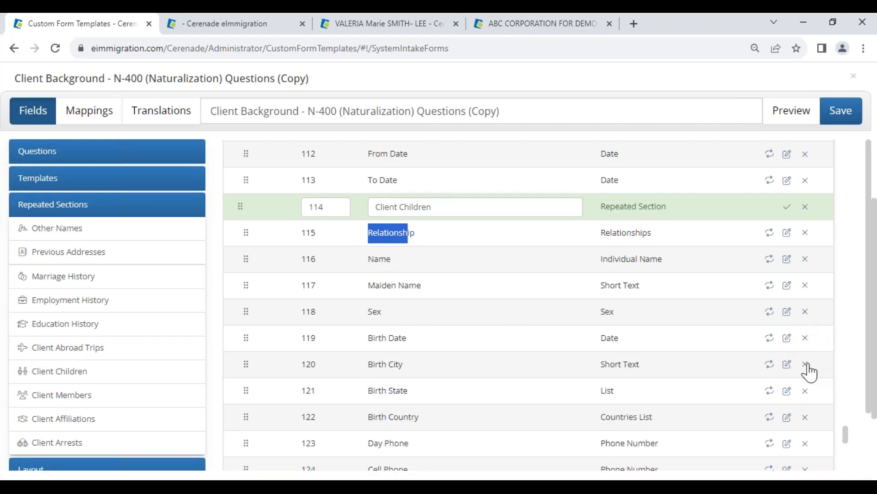
{"action": "scroll", "coordinate": [808, 378], "scroll_direction": "down", "scroll_amount": 3}
{"action": "double_click", "coordinate": [371, 392]}
{"action": "left_click", "coordinate": [800, 394]}
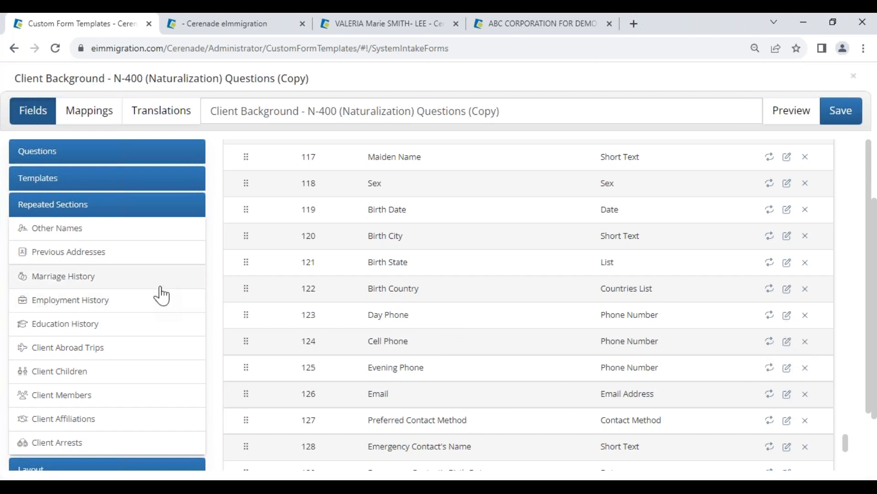
Step: Open the Client Father template's field selection and limit it to First Name, Middle Name and Last Name
{"action": "left_click", "coordinate": [55, 183]}
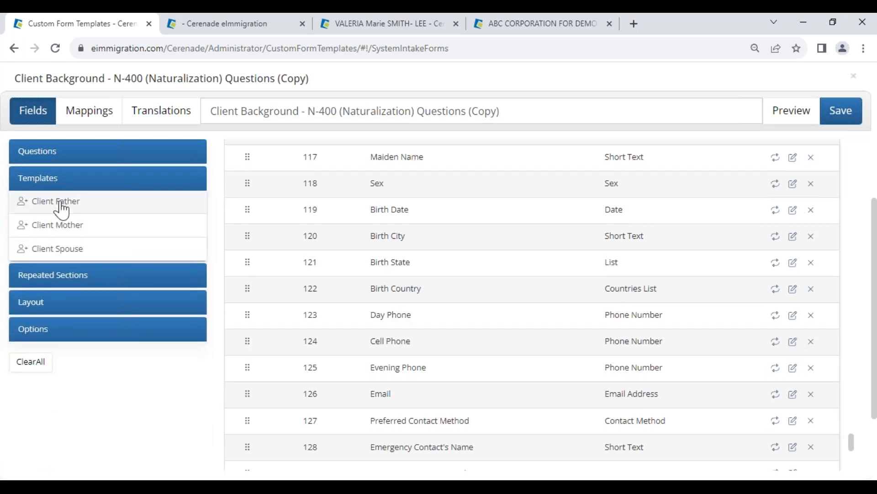
{"action": "left_click", "coordinate": [59, 205]}
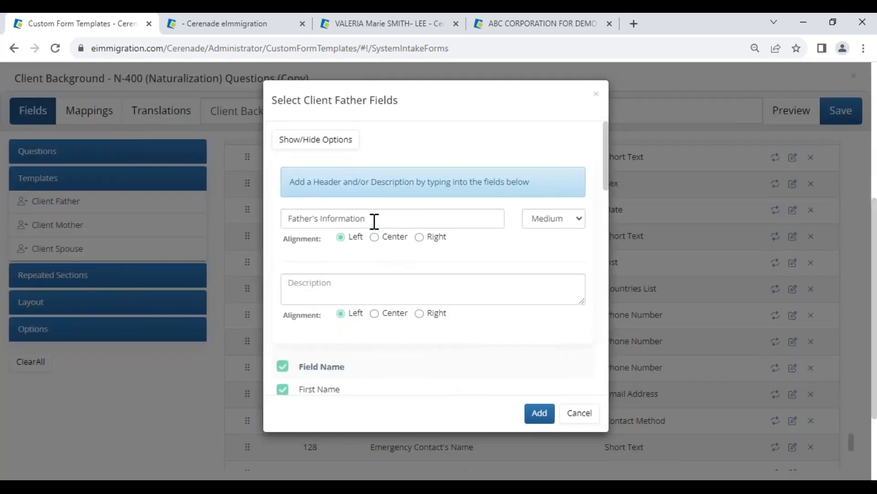
{"action": "left_click_drag", "start_coordinate": [374, 221], "coordinate": [269, 218]}
{"action": "scroll", "coordinate": [317, 362], "scroll_direction": "down", "scroll_amount": 7}
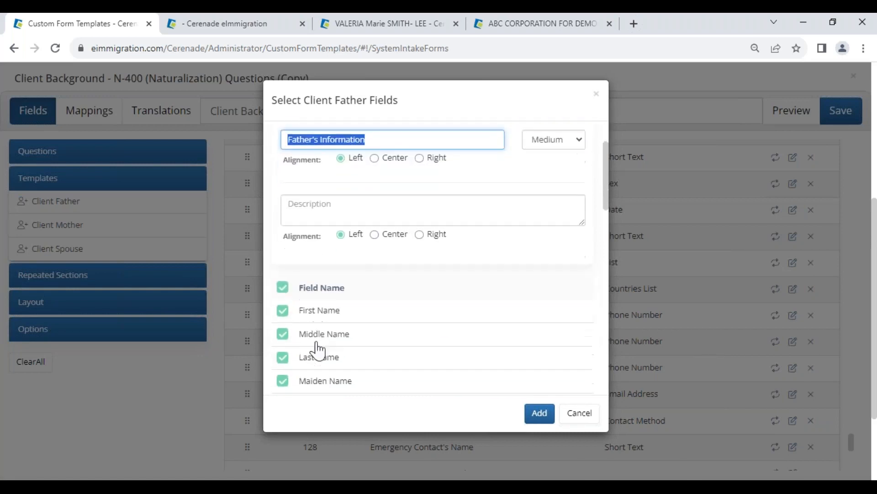
{"action": "scroll", "coordinate": [297, 218], "scroll_direction": "up", "scroll_amount": 7}
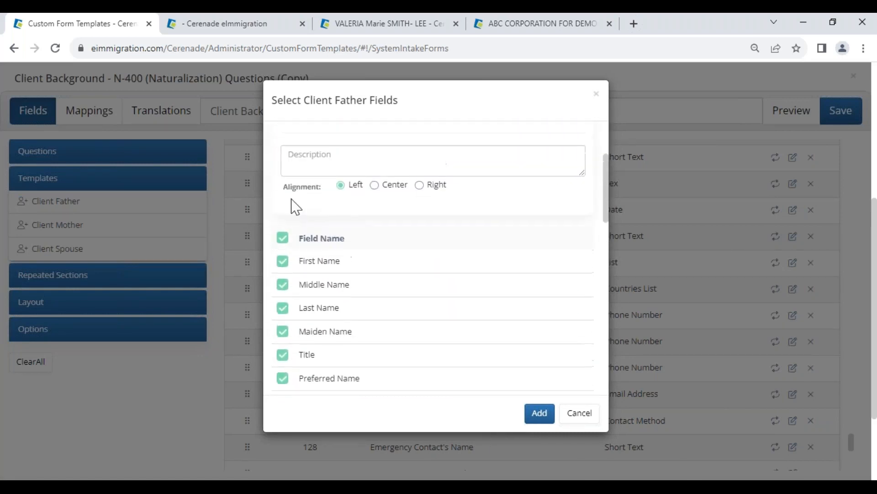
{"action": "left_click", "coordinate": [283, 238]}
{"action": "left_click", "coordinate": [283, 261]}
{"action": "left_click", "coordinate": [283, 284]}
{"action": "left_click", "coordinate": [283, 308]}
Step: Include the father's Sex, Birth Date, Birth City, Birth State and Birth Country, and add the Client Father fields to the form
{"action": "scroll", "coordinate": [286, 363], "scroll_direction": "down", "scroll_amount": 3}
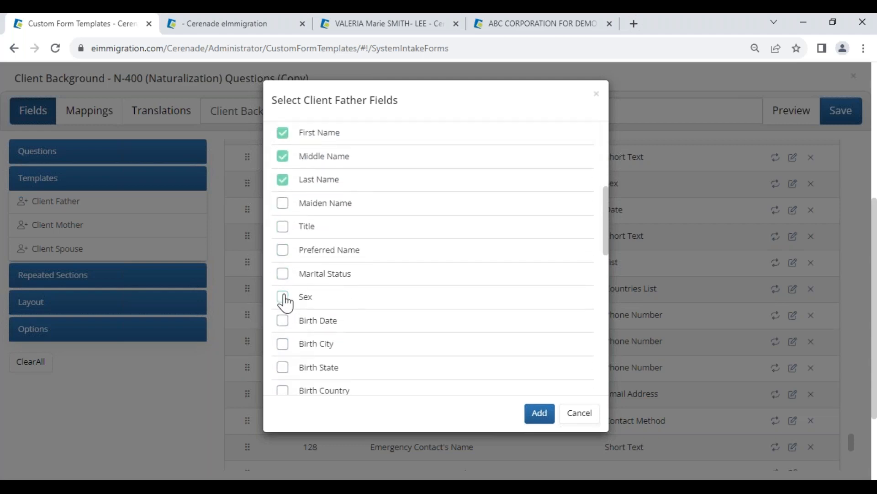
{"action": "left_click", "coordinate": [282, 320]}
{"action": "left_click", "coordinate": [283, 343]}
{"action": "left_click", "coordinate": [283, 367]}
{"action": "left_click", "coordinate": [283, 390]}
{"action": "left_click", "coordinate": [283, 296]}
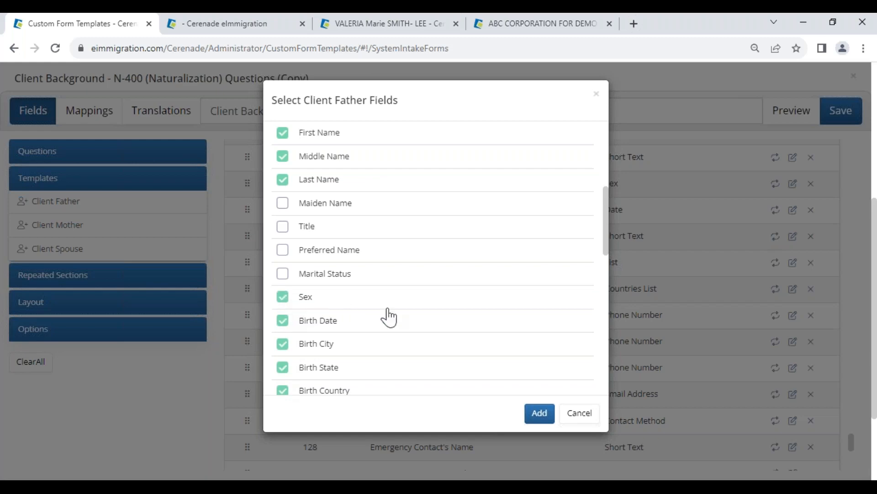
{"action": "scroll", "coordinate": [515, 374], "scroll_direction": "down", "scroll_amount": 3}
{"action": "left_click", "coordinate": [541, 413]}
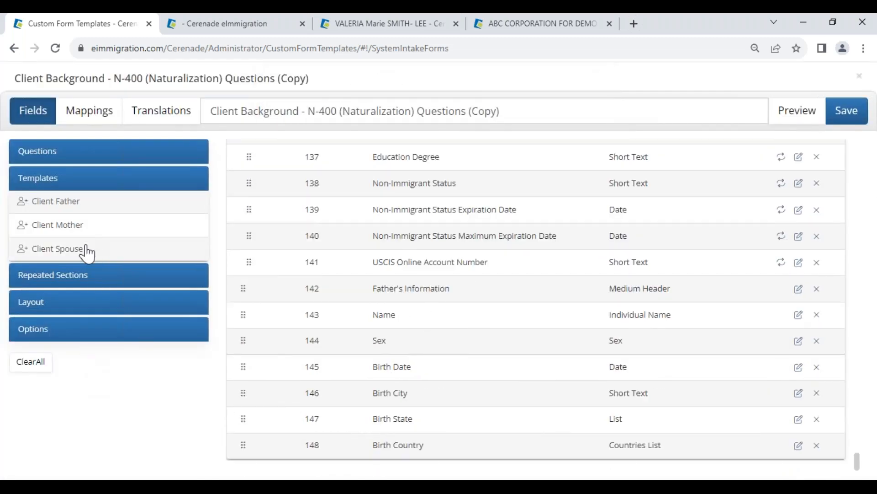
Step: Review the form's options and question types, and look over the client's saved addresses
{"action": "left_click", "coordinate": [59, 330]}
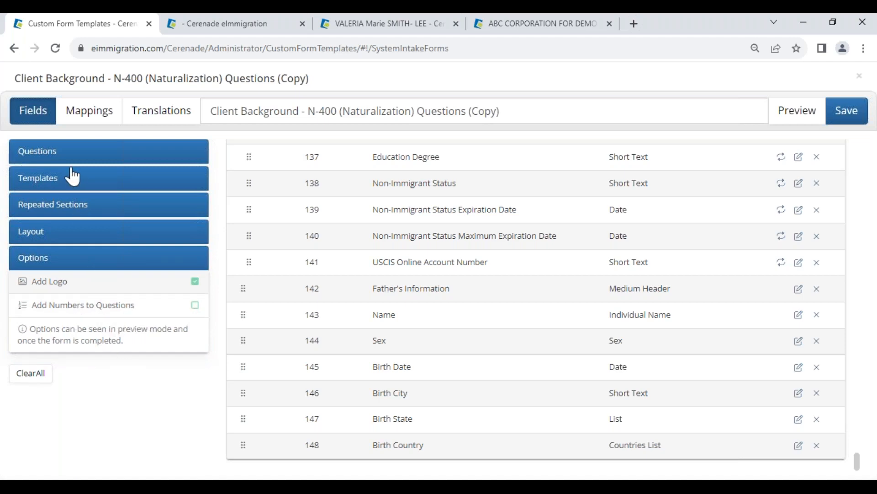
{"action": "left_click", "coordinate": [62, 155]}
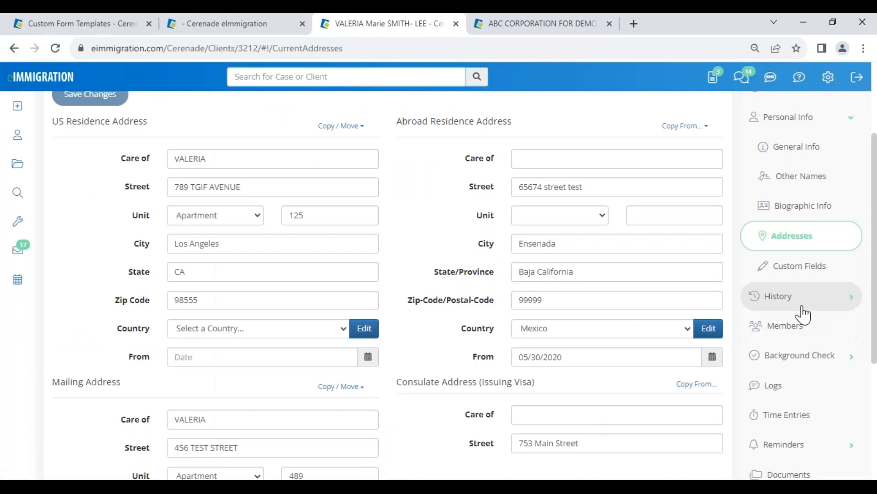
{"action": "scroll", "coordinate": [801, 310], "scroll_direction": "up", "scroll_amount": 3}
{"action": "scroll", "coordinate": [452, 336], "scroll_direction": "down", "scroll_amount": 5}
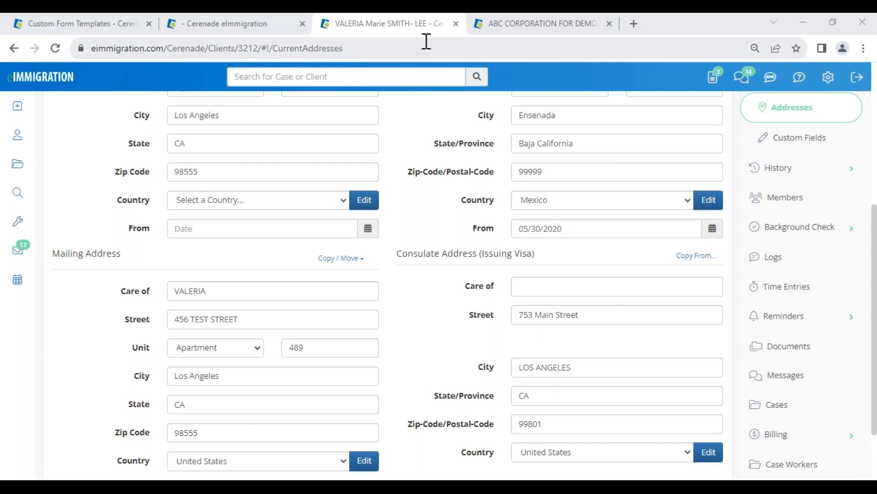
Step: Return to the custom form template and rename the form "N-400 (Naturalization Initial Full QNR) - VV 101323"
{"action": "left_click", "coordinate": [111, 24]}
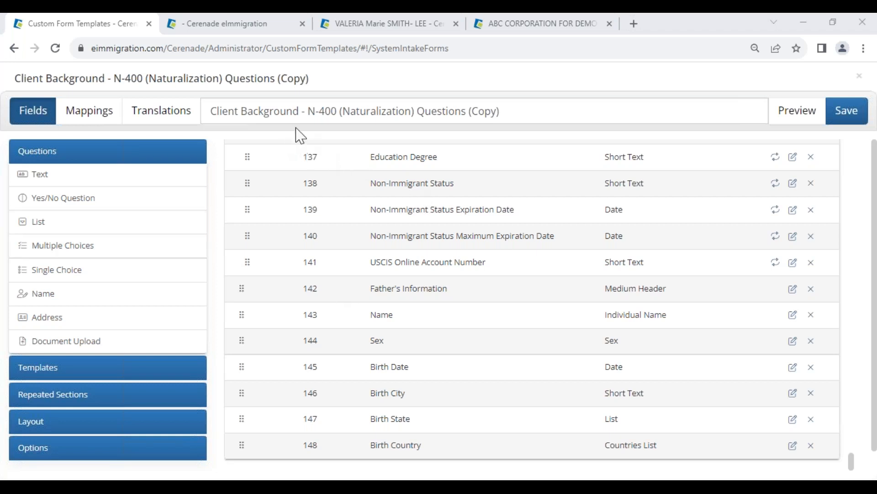
{"action": "left_click_drag", "start_coordinate": [308, 111], "coordinate": [140, 114]}
{"action": "key", "text": "BackSpace"}
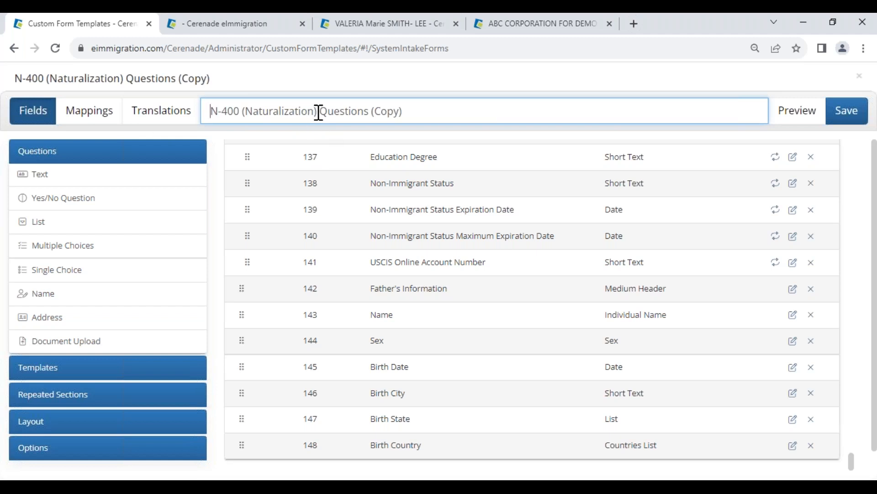
{"action": "left_click_drag", "start_coordinate": [319, 112], "coordinate": [467, 113]}
{"action": "key", "text": "BackSpace"}
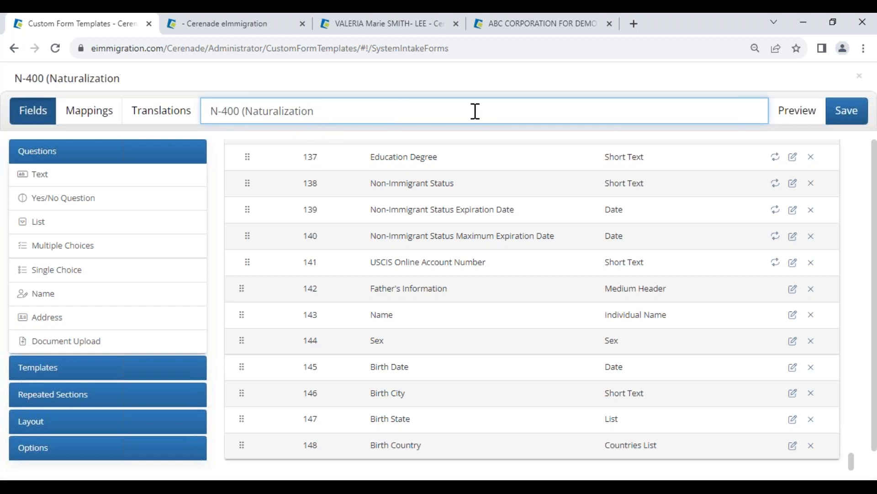
{"action": "type", "text": "Initial Full QNR)"}
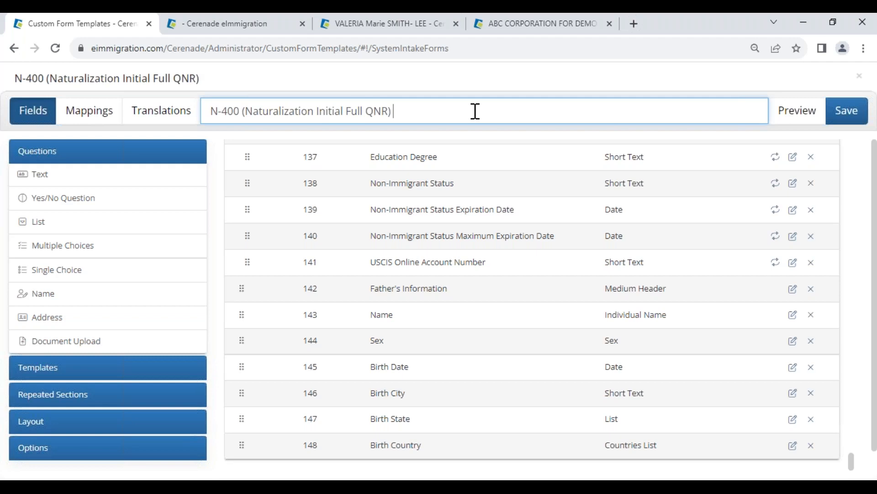
{"action": "type", "text": "  - VV 101323"}
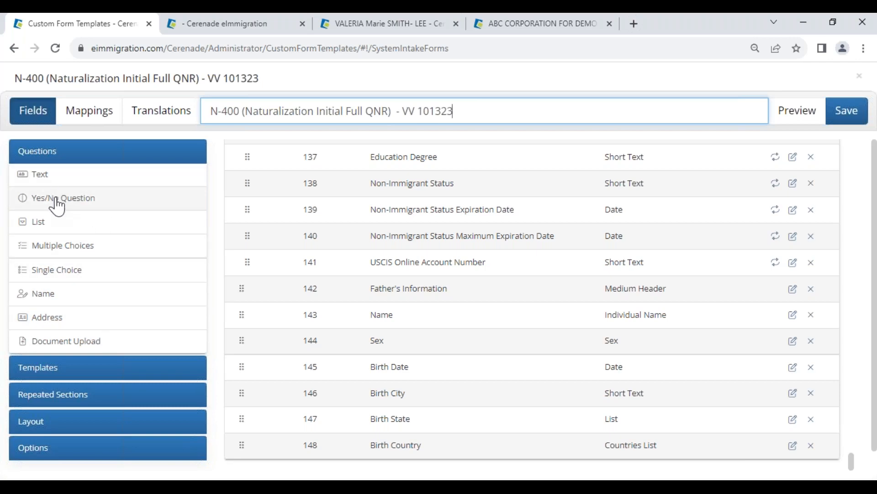
Step: Add a Yes/No question reading "Is this the first time you contact us?" to the form
{"action": "left_click", "coordinate": [73, 201]}
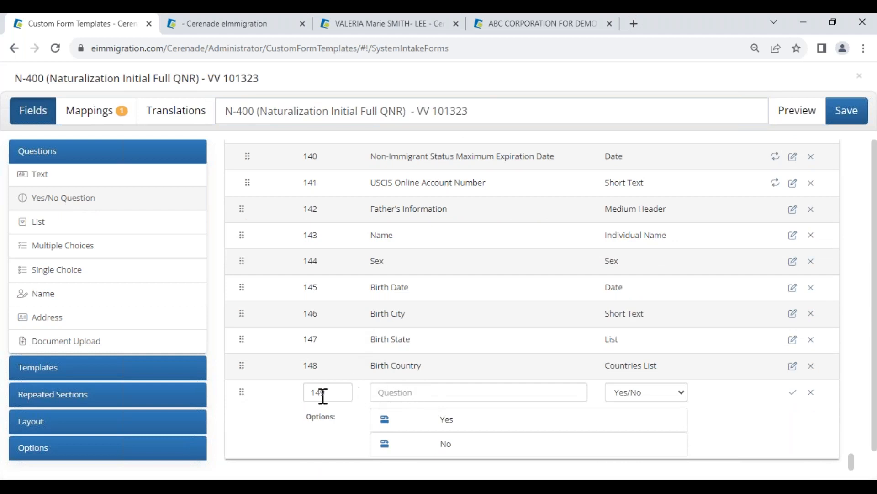
{"action": "left_click", "coordinate": [411, 394]}
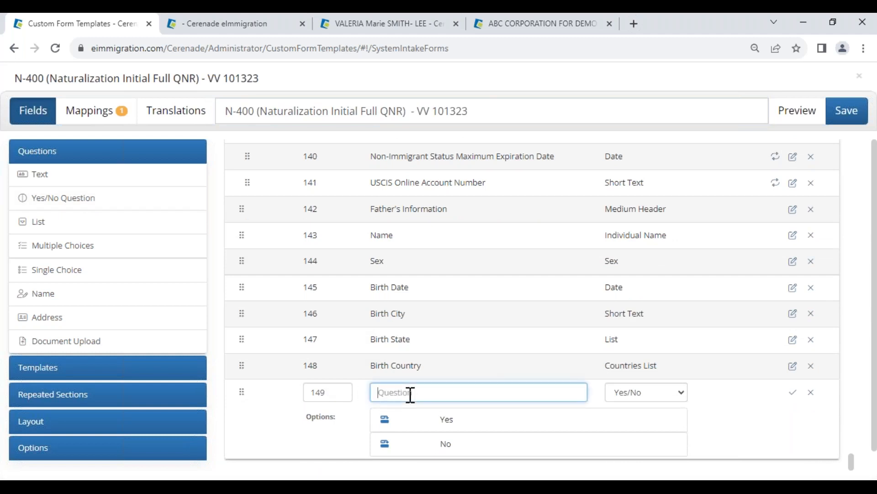
{"action": "type", "text": "Is"}
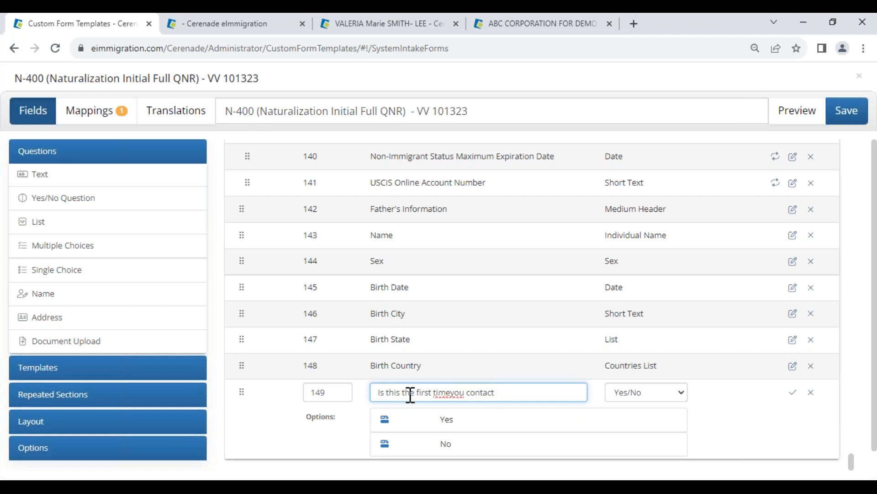
{"action": "left_click", "coordinate": [450, 392]}
Step: Add the follow-up "How did you hear about us?" to the new question's Yes answer
{"action": "left_click", "coordinate": [386, 420]}
{"action": "left_click", "coordinate": [457, 447]}
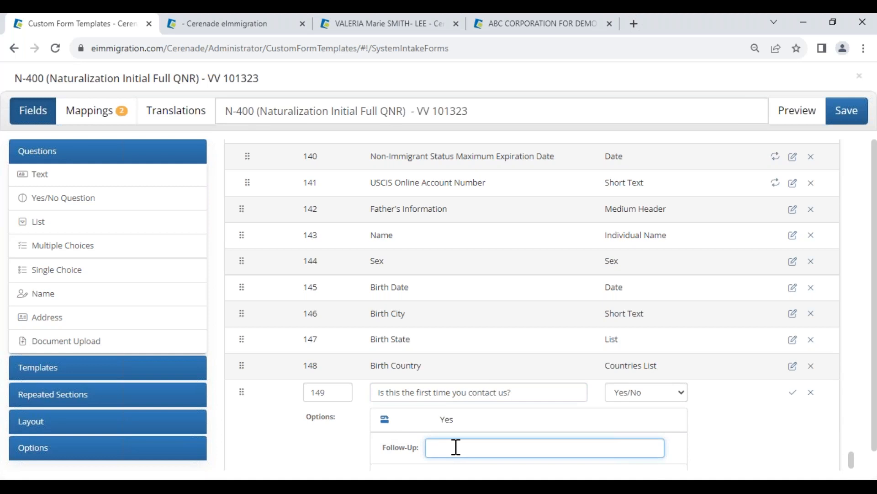
{"action": "type", "text": "how did you ehar about us?"}
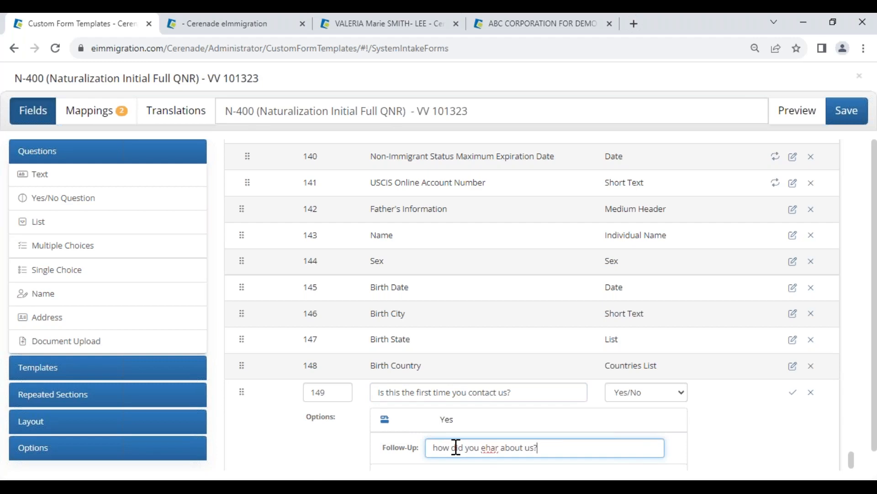
{"action": "double_click", "coordinate": [488, 447]}
{"action": "type", "text": "hear"}
{"action": "left_click", "coordinate": [544, 447]}
{"action": "scroll", "coordinate": [548, 448], "scroll_direction": "down", "scroll_amount": 1}
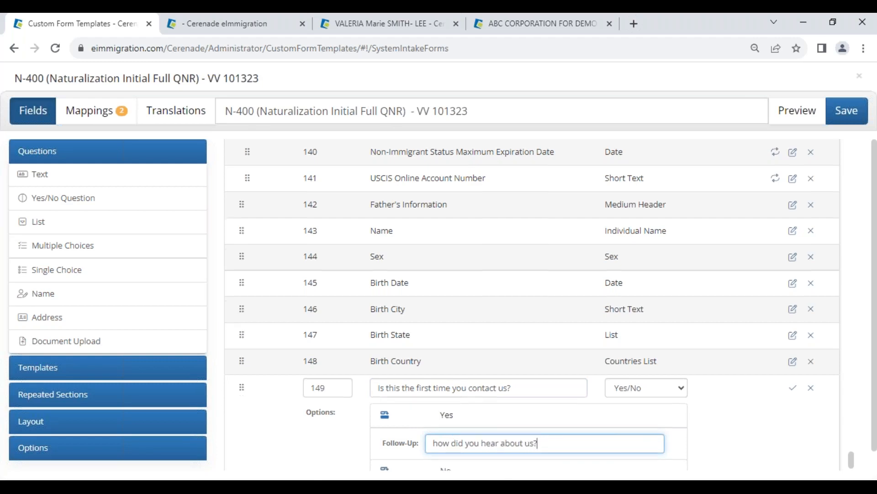
{"action": "left_click", "coordinate": [435, 415]}
{"action": "key", "text": "Delete"}
{"action": "type", "text": "H"}
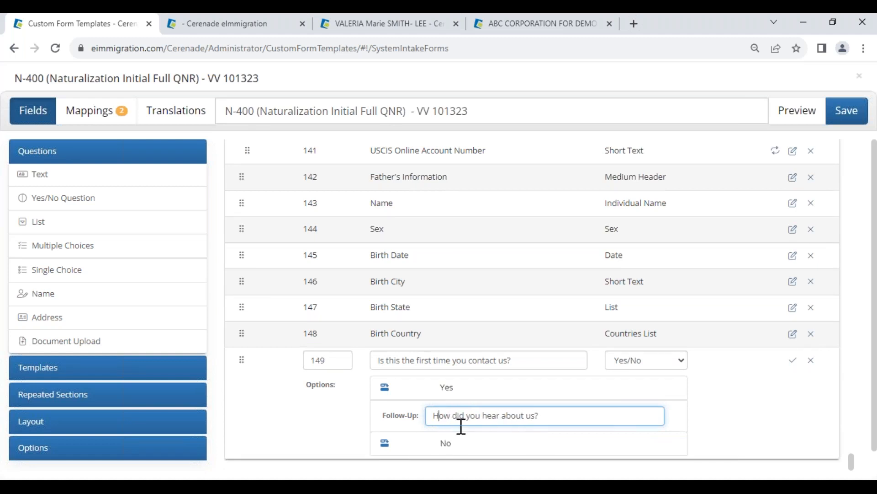
Step: Add the follow-up "What's your case /file # ?" to the new question's No answer
{"action": "left_click", "coordinate": [385, 443]}
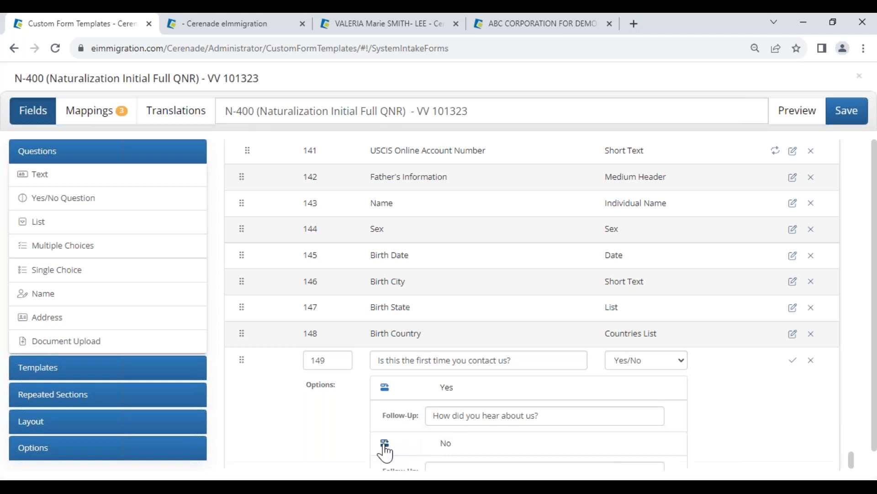
{"action": "scroll", "coordinate": [410, 392], "scroll_direction": "down", "scroll_amount": 1}
{"action": "left_click", "coordinate": [451, 436]}
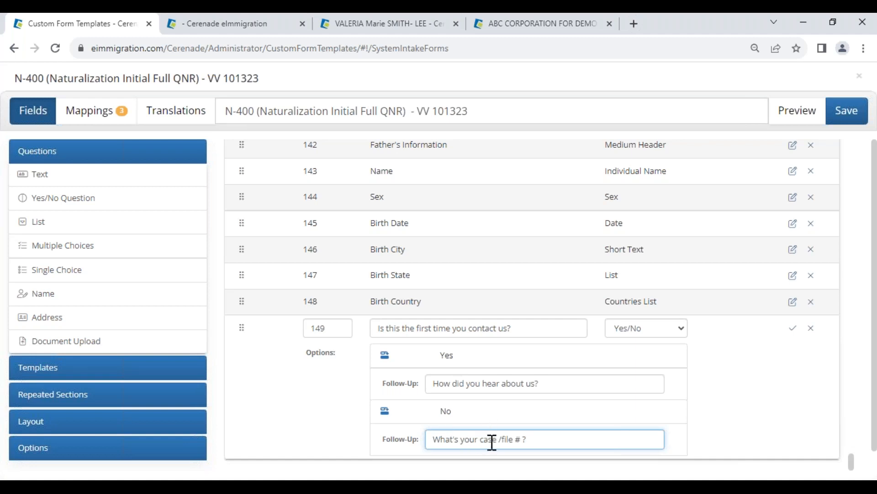
Step: Set the new Yes/No question's order number to 1, confirm it, and check it at the start of the form
{"action": "left_click_drag", "start_coordinate": [337, 326], "coordinate": [304, 325]}
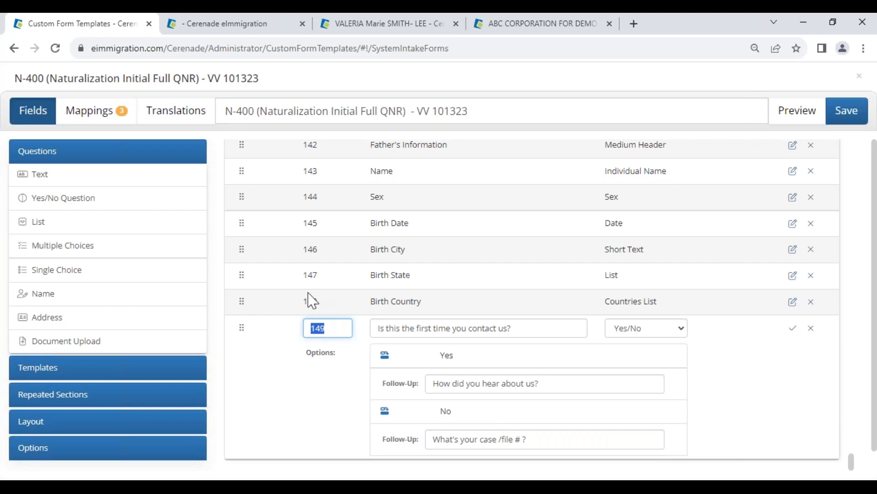
{"action": "type", "text": "1"}
{"action": "left_click", "coordinate": [793, 328]}
{"action": "left_click_drag", "start_coordinate": [851, 406], "coordinate": [846, 112]}
{"action": "left_click_drag", "start_coordinate": [369, 153], "coordinate": [525, 163]}
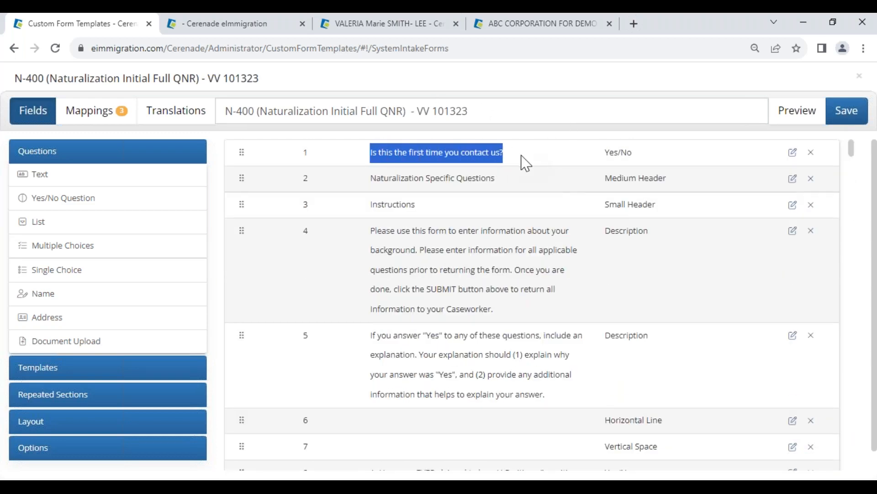
Step: Preview the form and test the follow-ups for both the Yes and No answers of the first-contact question
{"action": "left_click", "coordinate": [796, 122]}
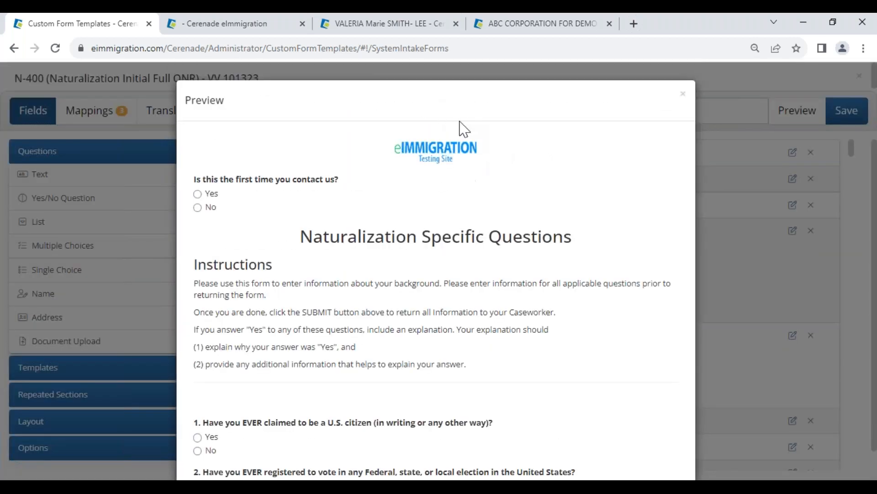
{"action": "left_click", "coordinate": [201, 196]}
{"action": "left_click_drag", "start_coordinate": [217, 211], "coordinate": [319, 222]}
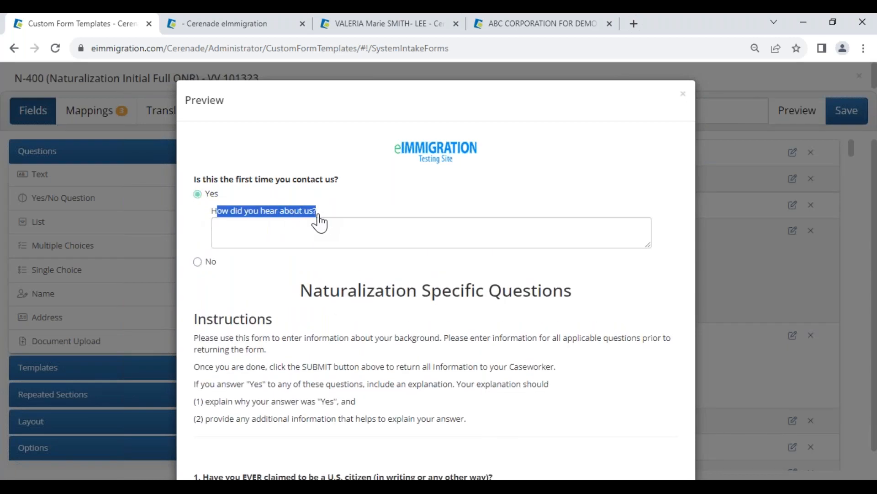
{"action": "left_click", "coordinate": [198, 262]}
{"action": "left_click_drag", "start_coordinate": [231, 225], "coordinate": [323, 235]}
{"action": "left_click_drag", "start_coordinate": [302, 291], "coordinate": [534, 300]}
Step: Review the rest of the previewed form, including Other Names, Previous Addresses, Client Children and Father's Information, and close the preview
{"action": "scroll", "coordinate": [347, 364], "scroll_direction": "down", "scroll_amount": 12}
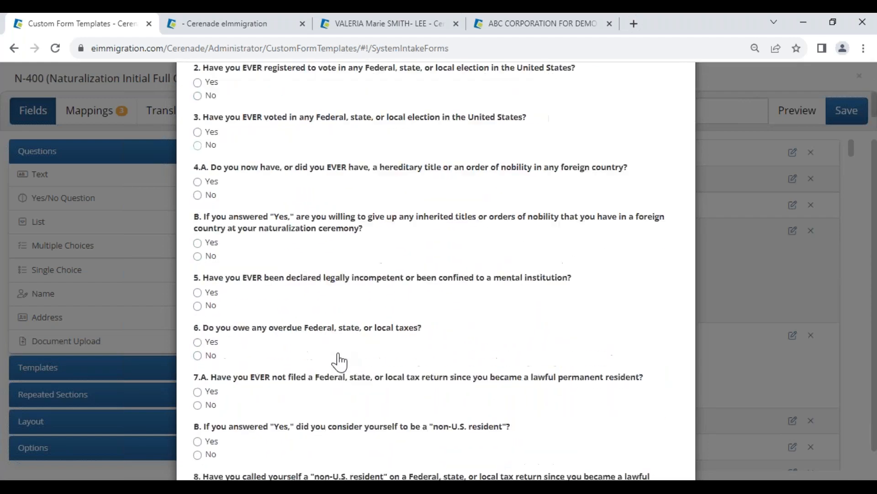
{"action": "scroll", "coordinate": [340, 363], "scroll_direction": "down", "scroll_amount": 20}
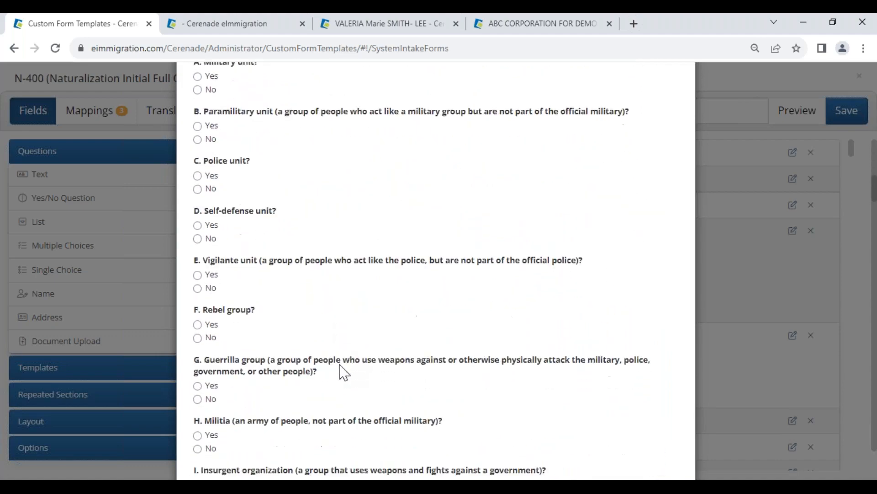
{"action": "scroll", "coordinate": [340, 368], "scroll_direction": "down", "scroll_amount": 20}
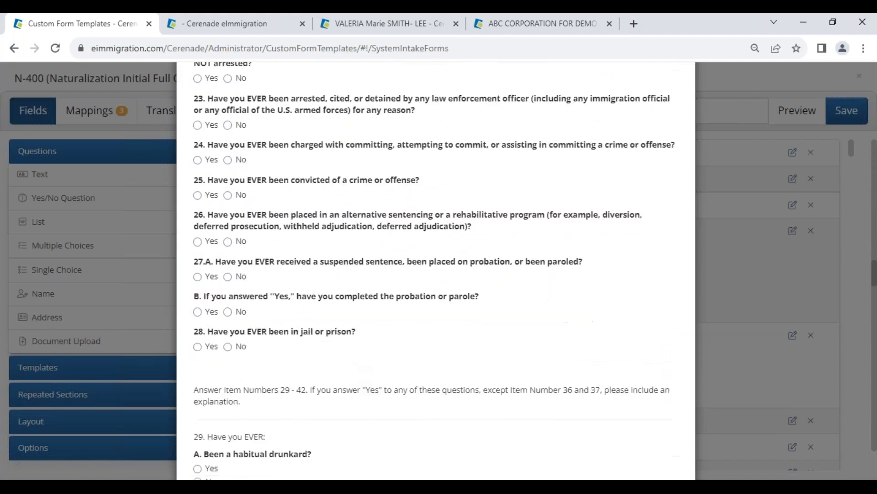
{"action": "scroll", "coordinate": [342, 388], "scroll_direction": "down", "scroll_amount": 20}
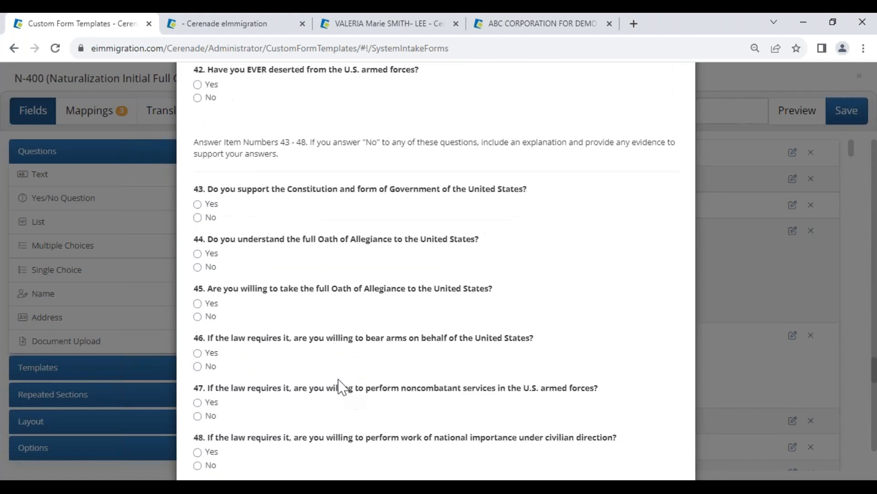
{"action": "scroll", "coordinate": [338, 386], "scroll_direction": "down", "scroll_amount": 1}
{"action": "scroll", "coordinate": [329, 357], "scroll_direction": "up", "scroll_amount": 1}
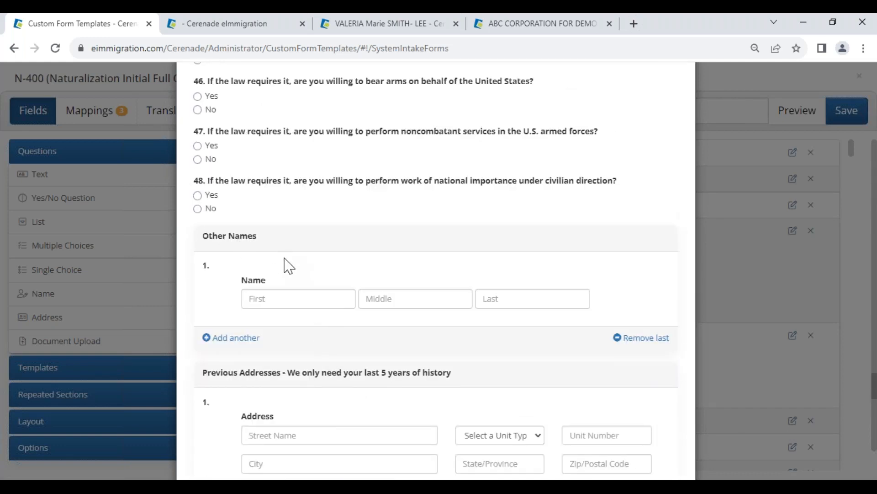
{"action": "scroll", "coordinate": [315, 380], "scroll_direction": "down", "scroll_amount": 1}
{"action": "triple_click", "coordinate": [396, 311]}
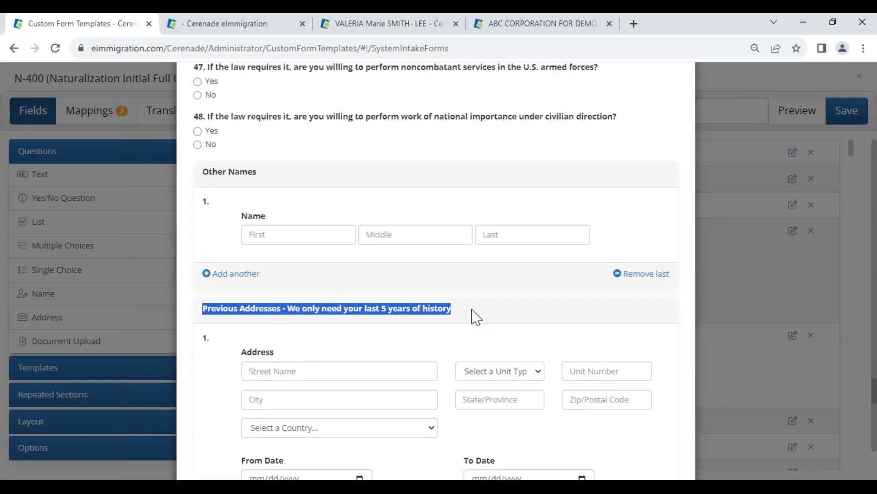
{"action": "scroll", "coordinate": [423, 361], "scroll_direction": "down", "scroll_amount": 9}
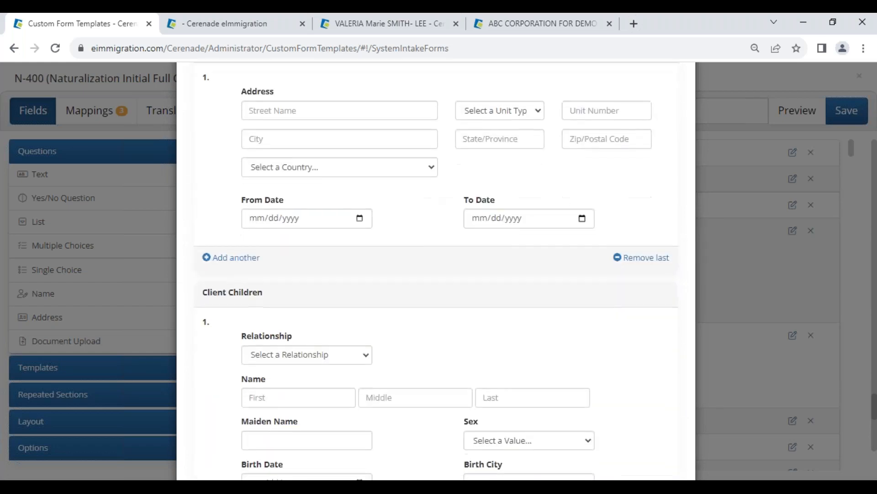
{"action": "scroll", "coordinate": [436, 269], "scroll_direction": "down", "scroll_amount": 10}
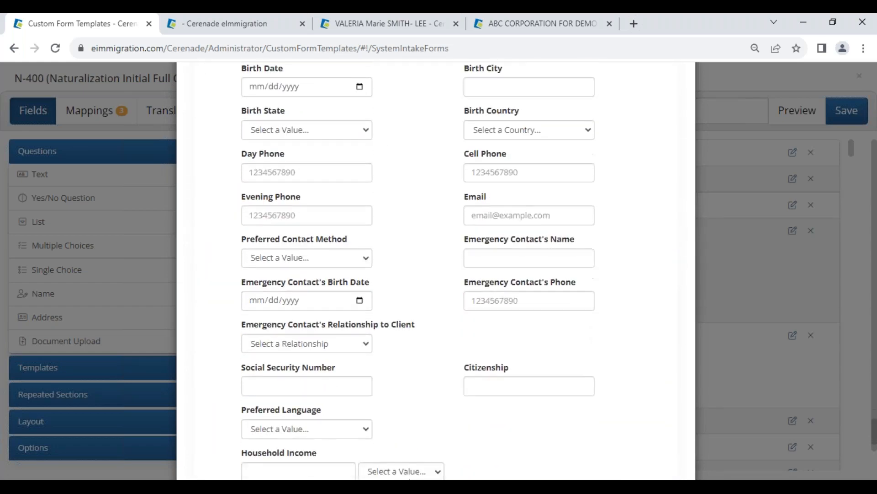
{"action": "scroll", "coordinate": [382, 363], "scroll_direction": "down", "scroll_amount": 2}
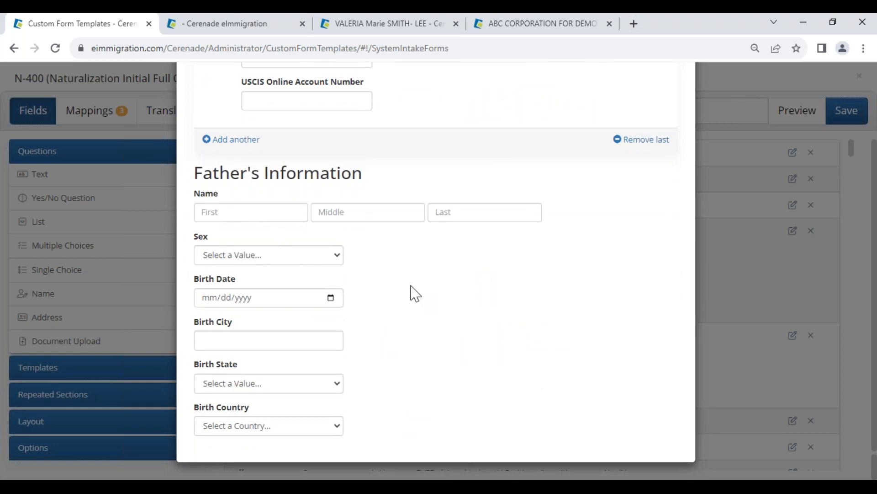
{"action": "left_click_drag", "start_coordinate": [197, 171], "coordinate": [378, 171]}
{"action": "left_click", "coordinate": [419, 321]}
{"action": "key", "text": "Escape"}
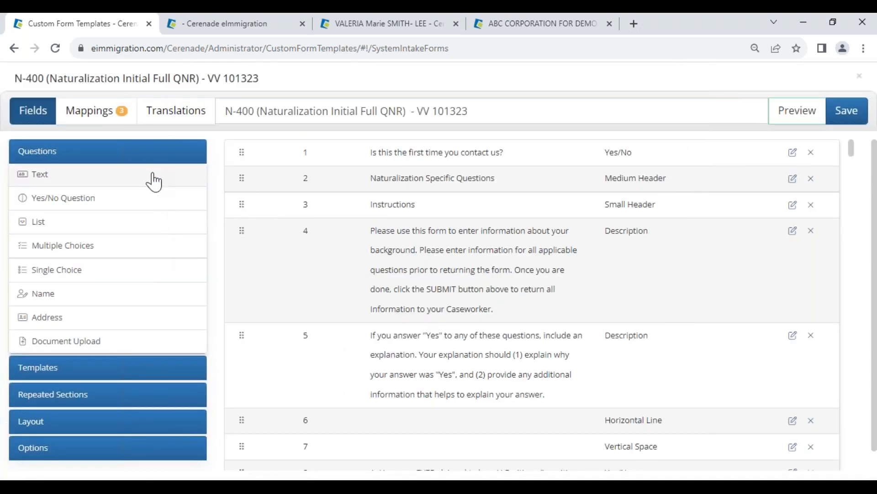
Step: Open the form's field mappings and examine the entries for the first-contact question and its follow-ups
{"action": "left_click", "coordinate": [94, 112]}
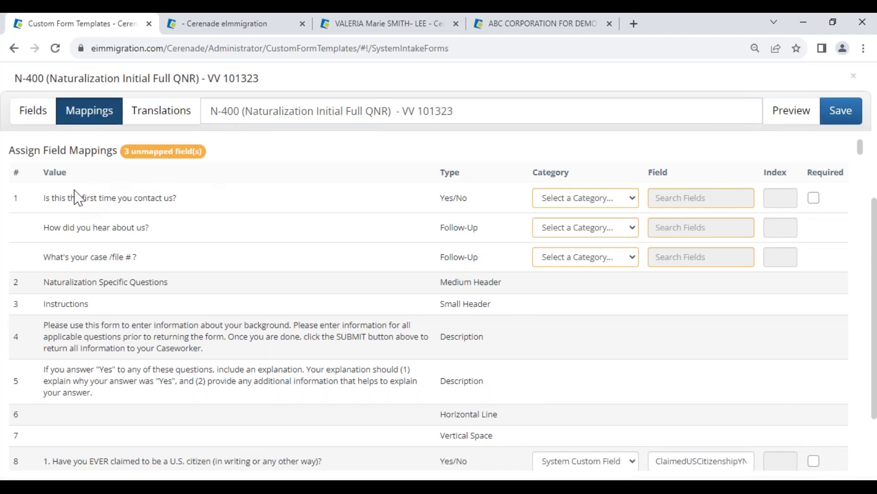
{"action": "left_click_drag", "start_coordinate": [45, 197], "coordinate": [190, 201]}
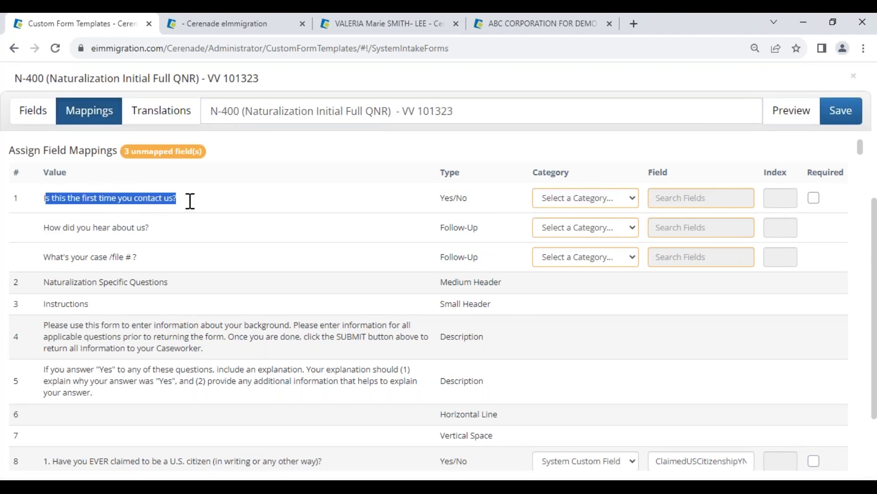
{"action": "left_click", "coordinate": [190, 201]}
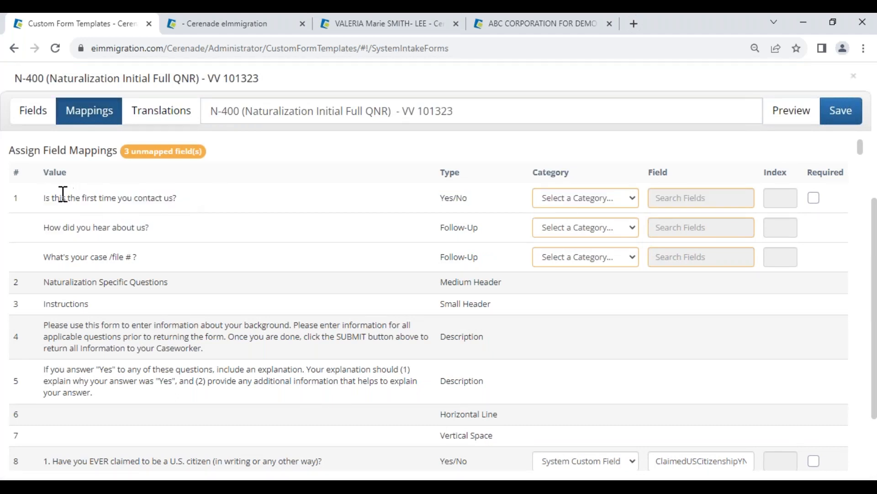
Step: Examine the first-contact question's mapping entry and category, and consult the open client record's addresses for comparison
{"action": "left_click_drag", "start_coordinate": [63, 194], "coordinate": [192, 186]}
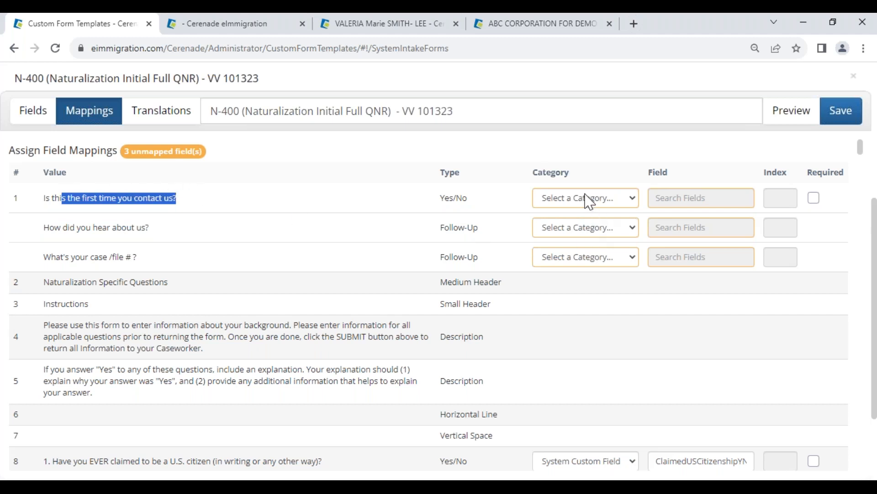
{"action": "left_click_drag", "start_coordinate": [532, 173], "coordinate": [578, 181]}
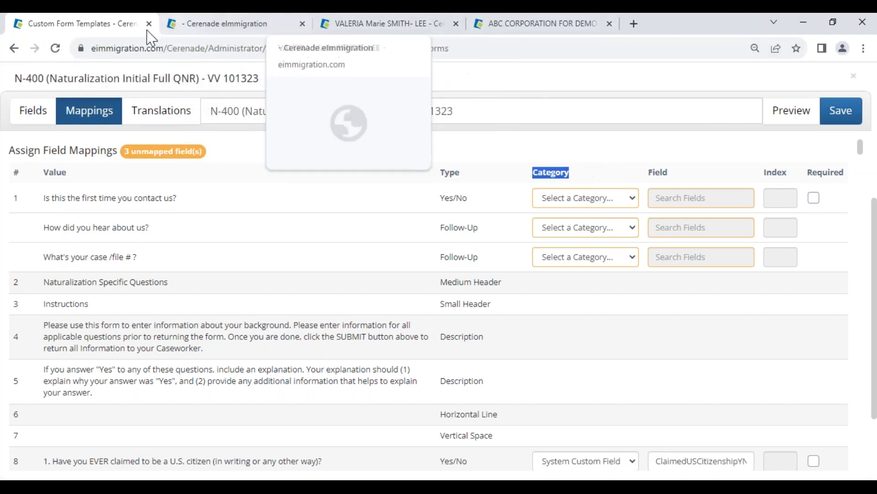
{"action": "left_click", "coordinate": [387, 25]}
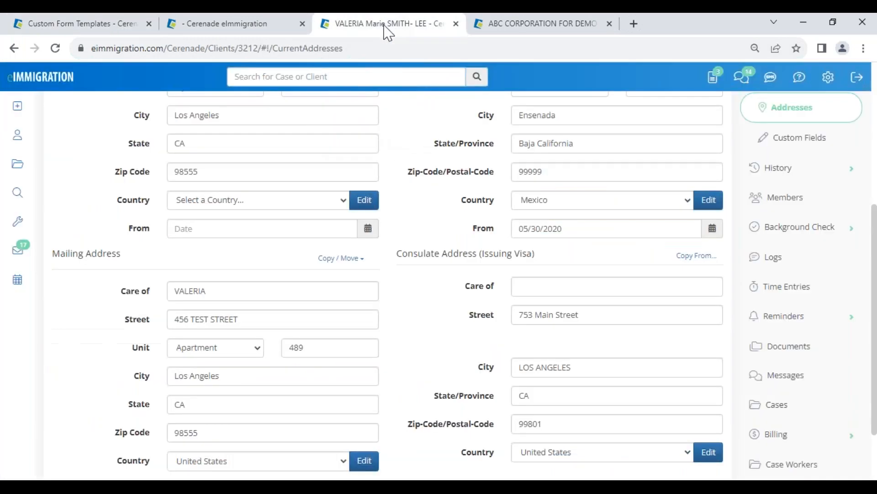
{"action": "left_click", "coordinate": [116, 26]}
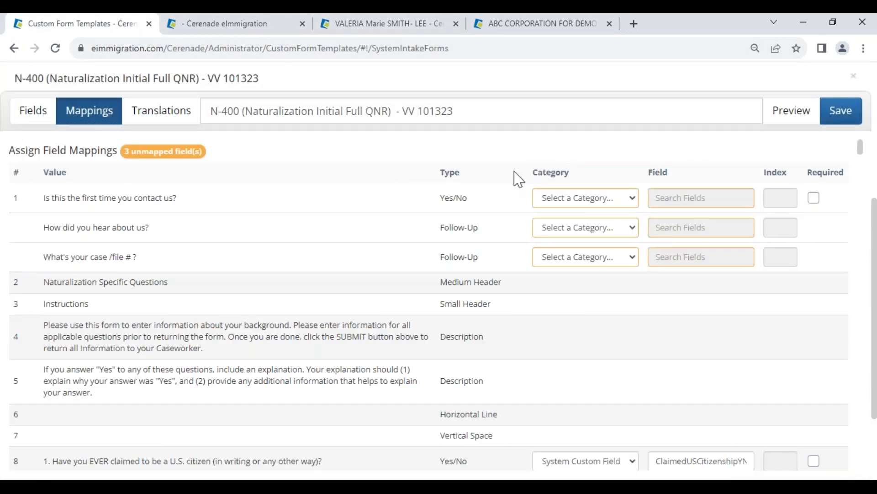
{"action": "left_click_drag", "start_coordinate": [44, 198], "coordinate": [190, 192]}
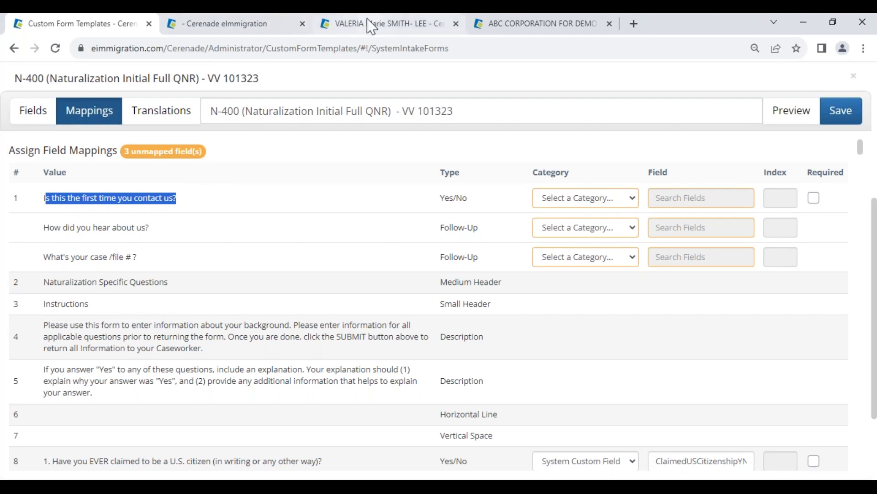
Step: Map the "Is this the first time you contact us?" question to First_time_here in the Client Custom Fields category
{"action": "left_click", "coordinate": [574, 200]}
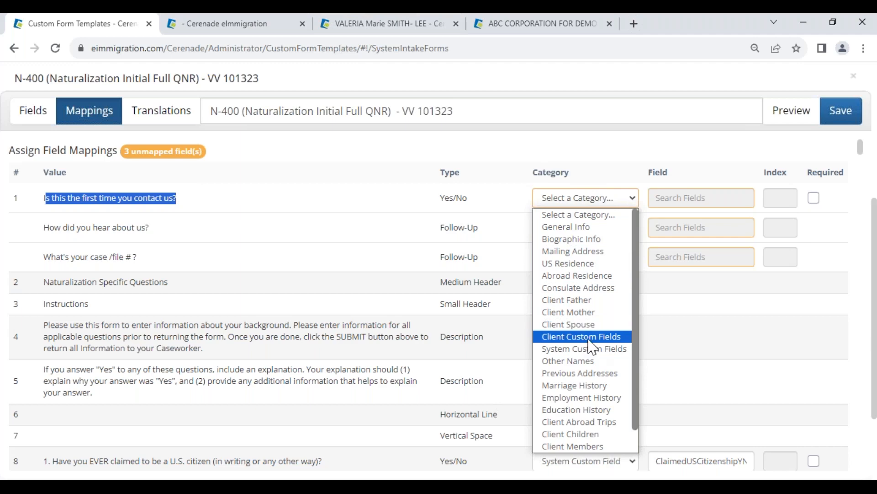
{"action": "left_click", "coordinate": [595, 338]}
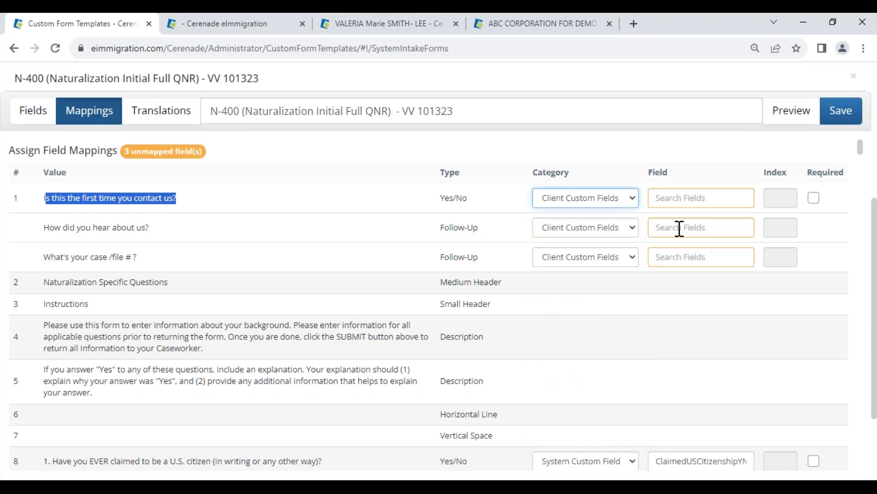
{"action": "left_click", "coordinate": [679, 197]}
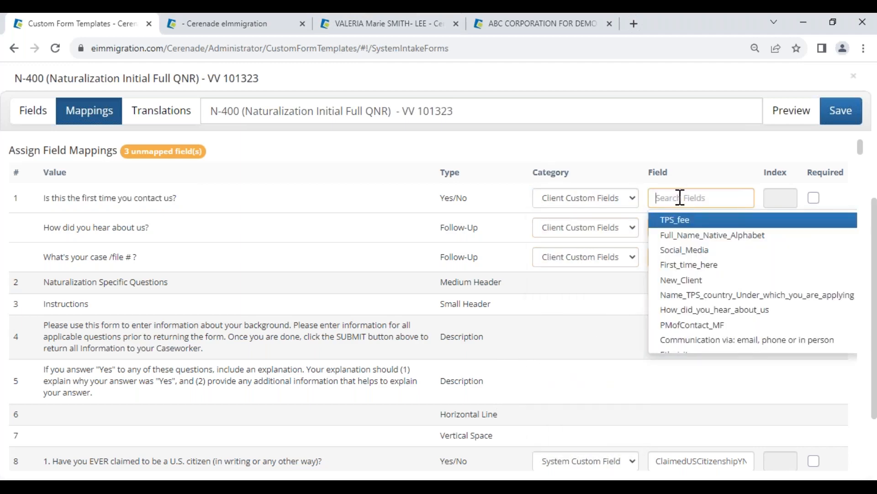
{"action": "left_click", "coordinate": [690, 265]}
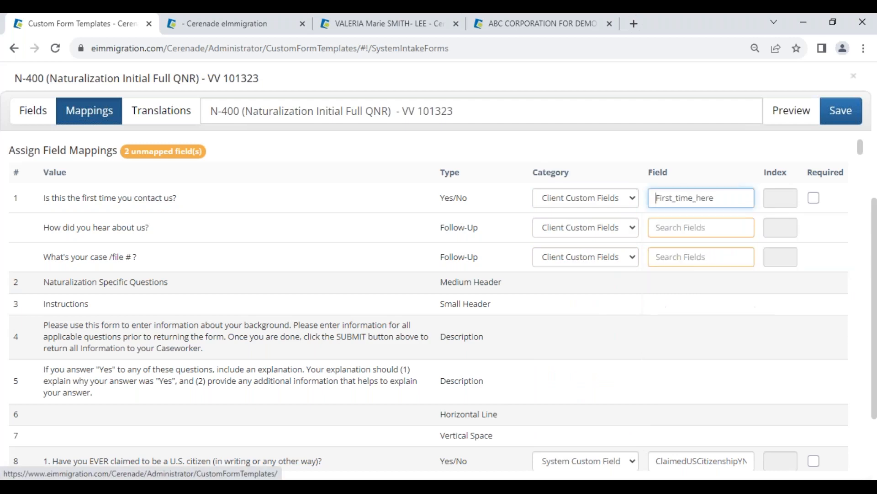
{"action": "left_click_drag", "start_coordinate": [719, 198], "coordinate": [651, 200]}
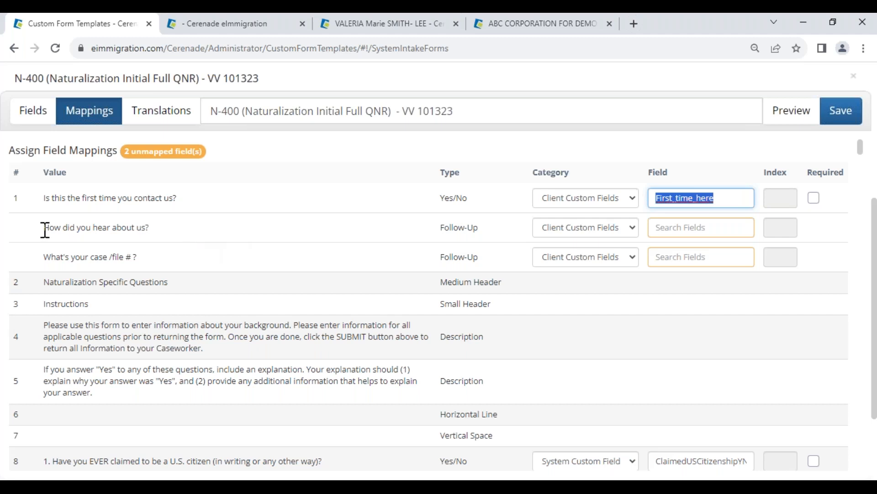
Step: Map the "How did you hear about us?" follow-up to the Source client custom field
{"action": "left_click_drag", "start_coordinate": [43, 229], "coordinate": [150, 233]}
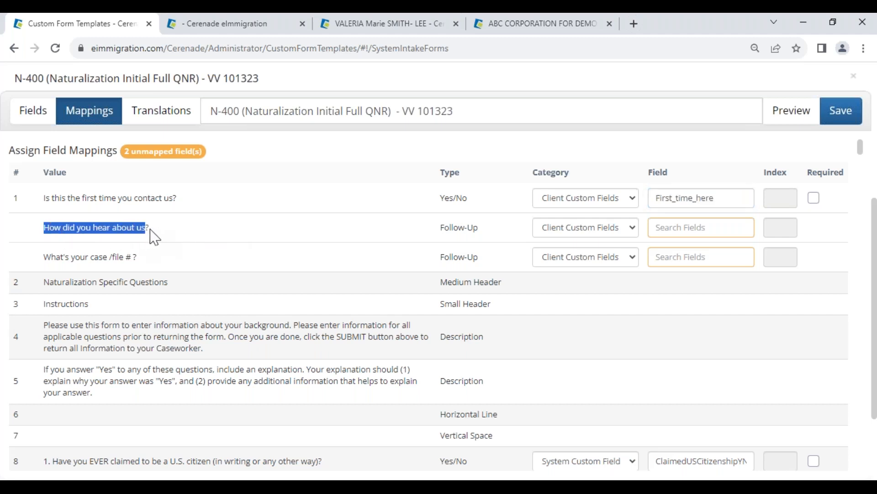
{"action": "left_click", "coordinate": [677, 228]}
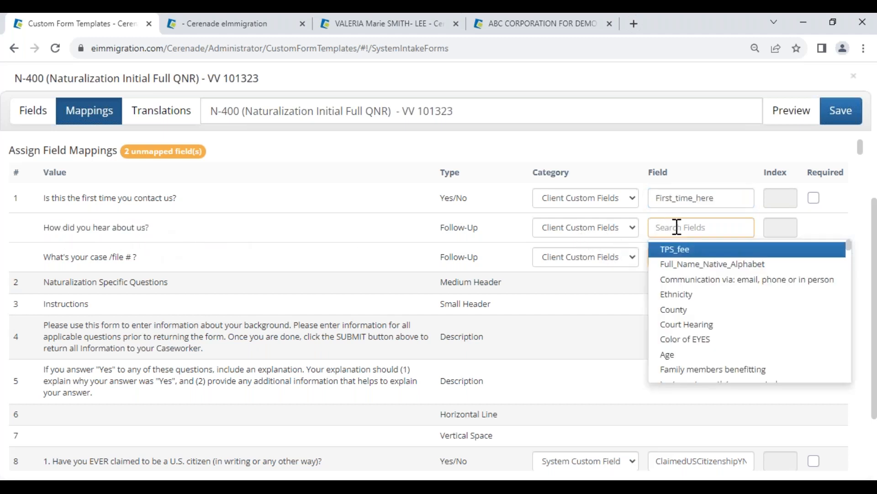
{"action": "type", "text": "source"}
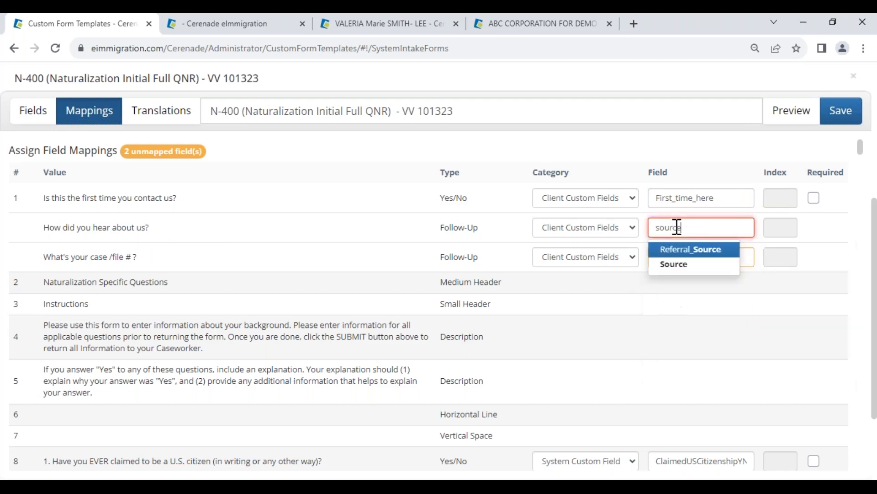
{"action": "left_click", "coordinate": [675, 260]}
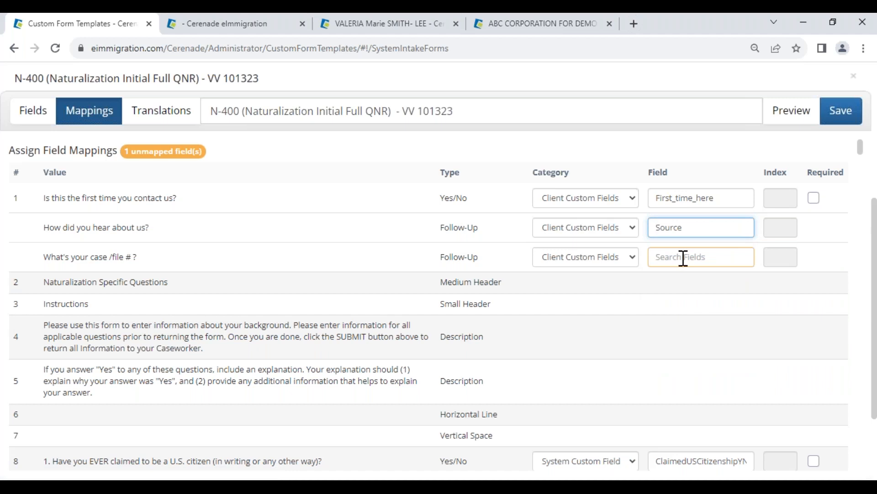
Step: Map the "What's your case /file # ?" follow-up to the Case Number field and make the first-contact question required
{"action": "left_click", "coordinate": [683, 258]}
{"action": "type", "text": "case"}
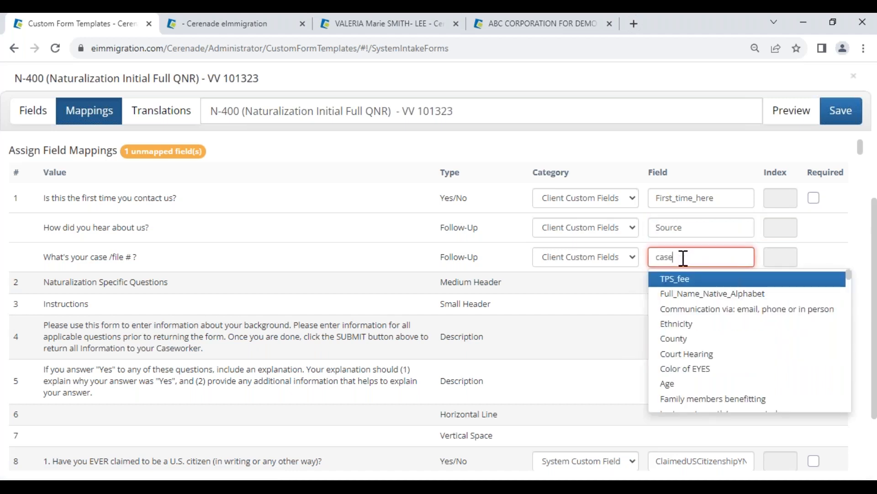
{"action": "left_click", "coordinate": [676, 279]}
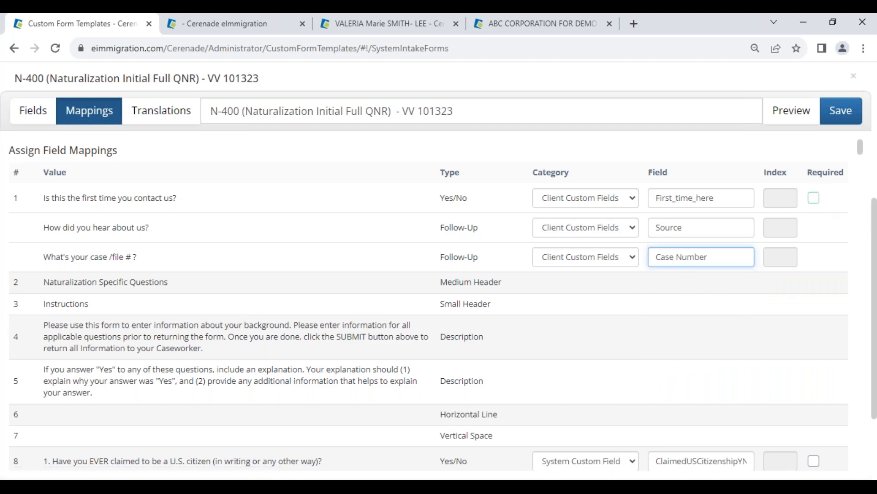
{"action": "left_click", "coordinate": [814, 197]}
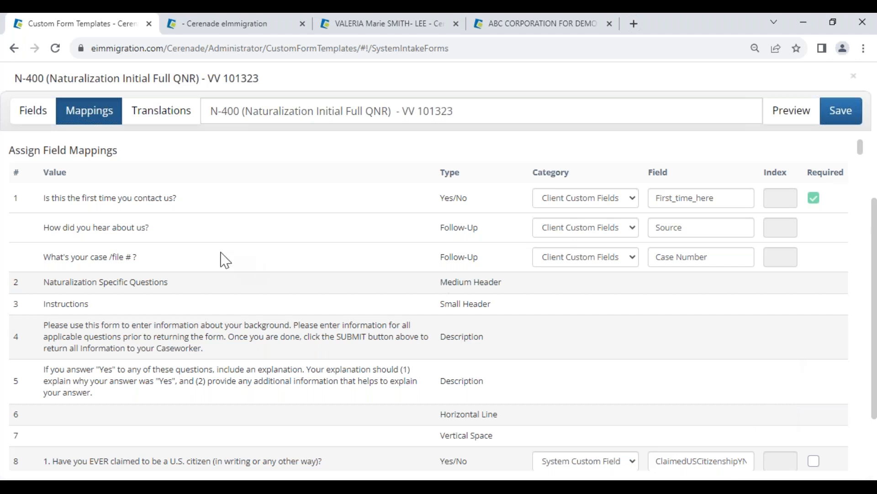
Step: Enable translations for the intake form and add Spanish and Portuguese
{"action": "left_click", "coordinate": [157, 118]}
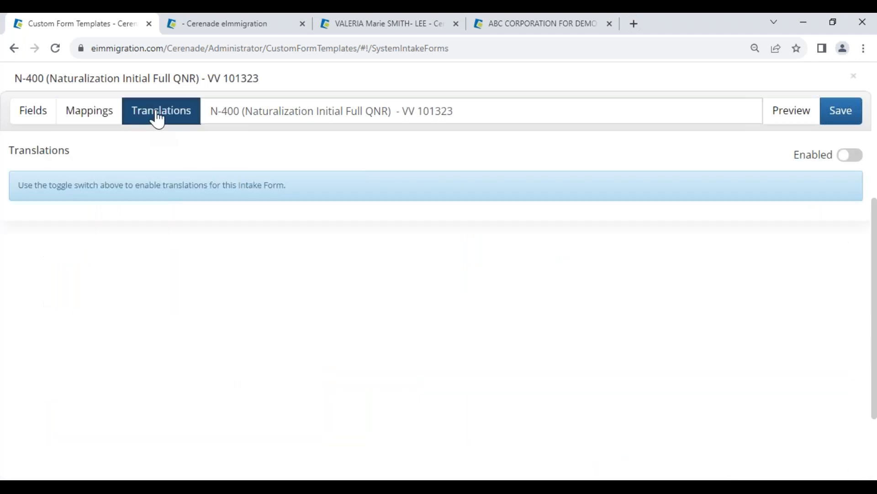
{"action": "left_click", "coordinate": [853, 154]}
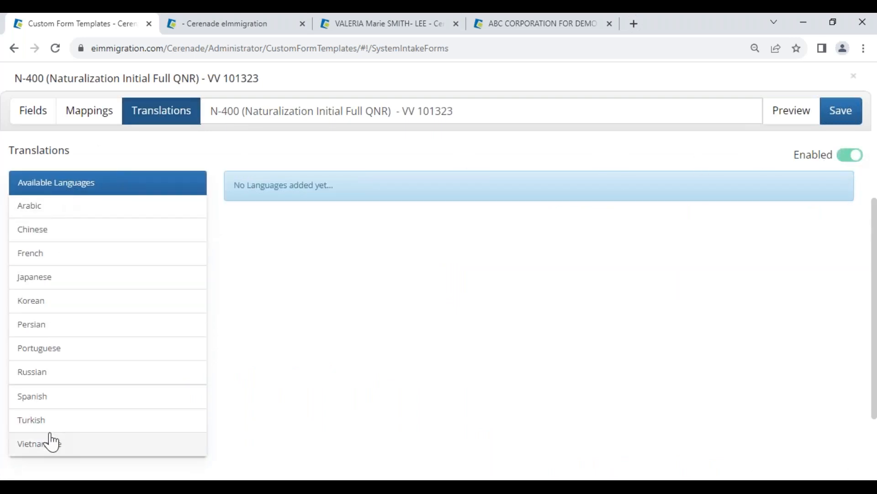
{"action": "left_click", "coordinate": [44, 397]}
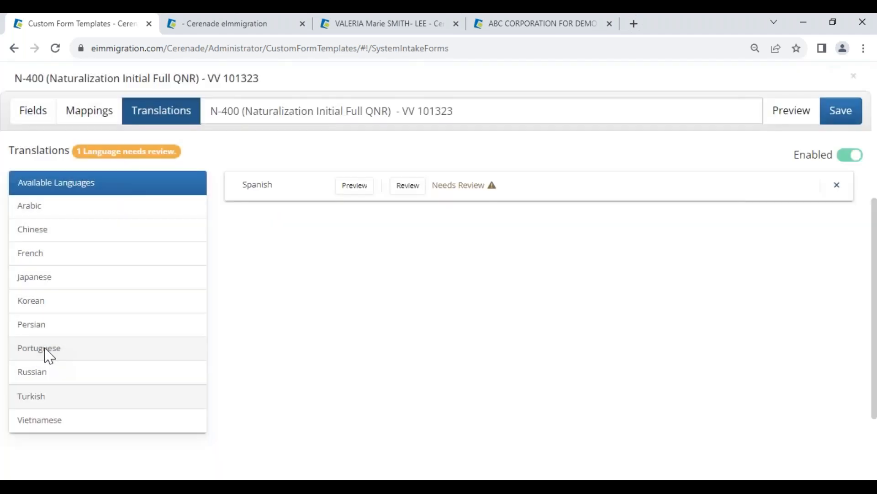
{"action": "left_click", "coordinate": [44, 348]}
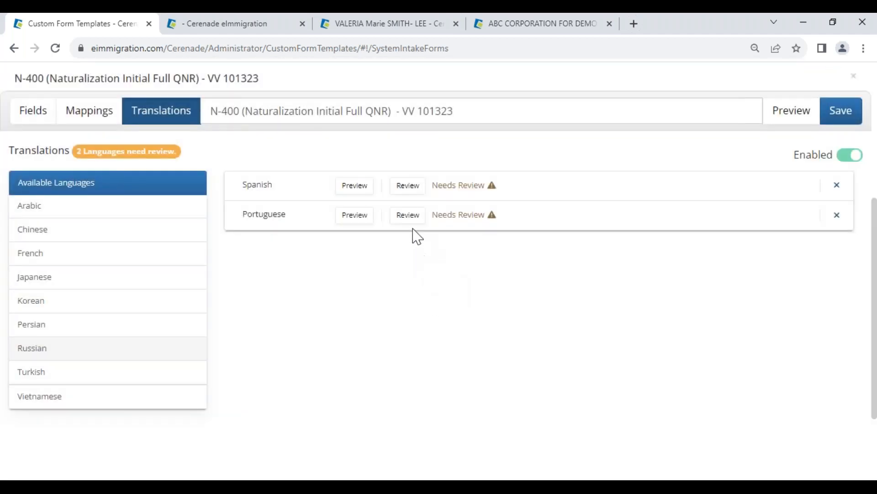
Step: Review and confirm the Portuguese translations, check them once more, and close the review
{"action": "left_click", "coordinate": [409, 220]}
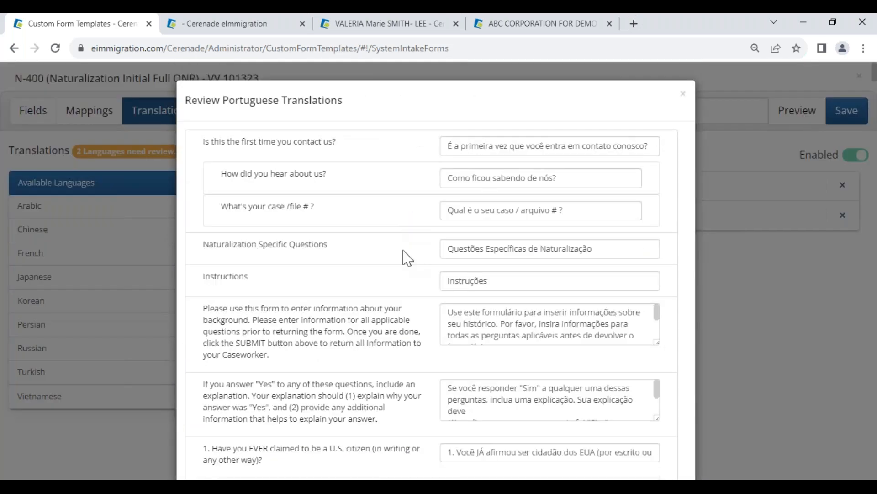
{"action": "scroll", "coordinate": [435, 251], "scroll_direction": "down", "scroll_amount": 20}
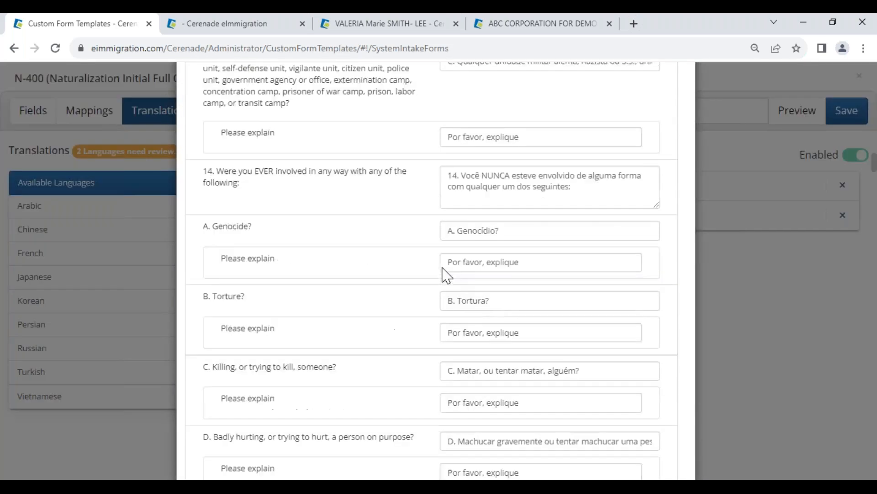
{"action": "scroll", "coordinate": [447, 274], "scroll_direction": "down", "scroll_amount": 15}
{"action": "left_click", "coordinate": [660, 444]}
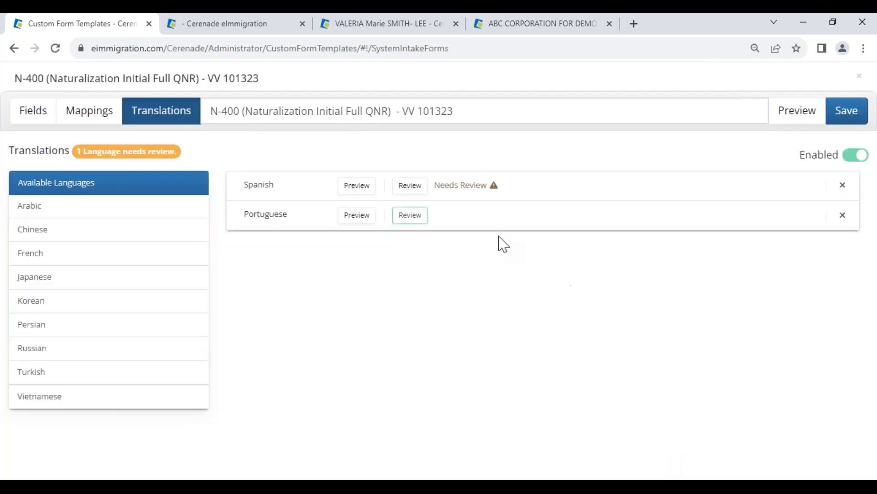
{"action": "left_click", "coordinate": [418, 219]}
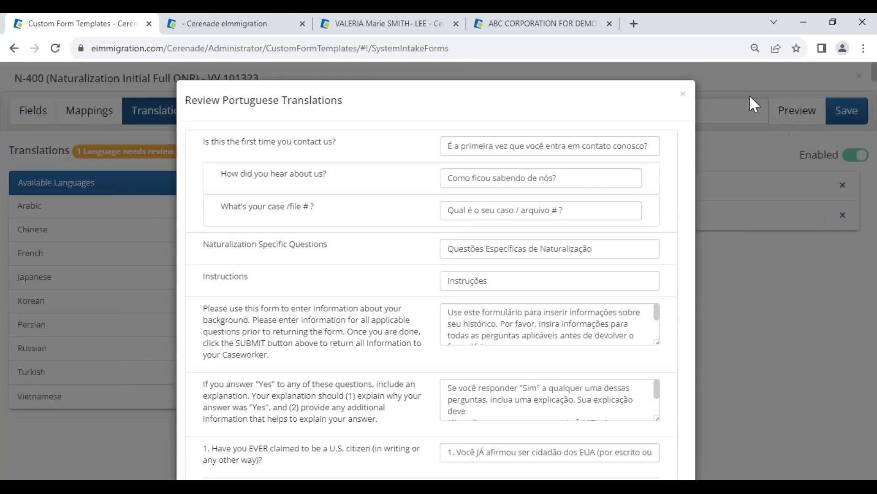
{"action": "double_click", "coordinate": [683, 93]}
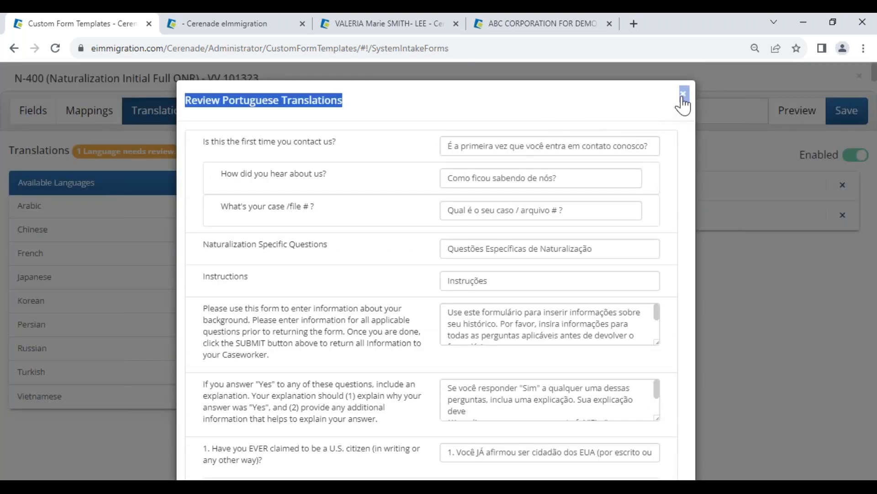
{"action": "left_click", "coordinate": [683, 94]}
Step: Review the Spanish translations through to the end and confirm them
{"action": "left_click", "coordinate": [410, 185]}
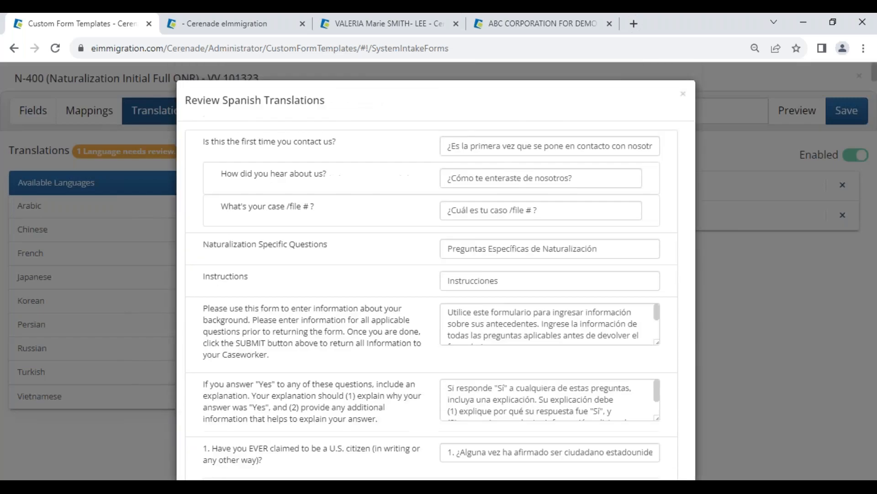
{"action": "scroll", "coordinate": [429, 274], "scroll_direction": "down", "scroll_amount": 15}
{"action": "left_click", "coordinate": [662, 443]}
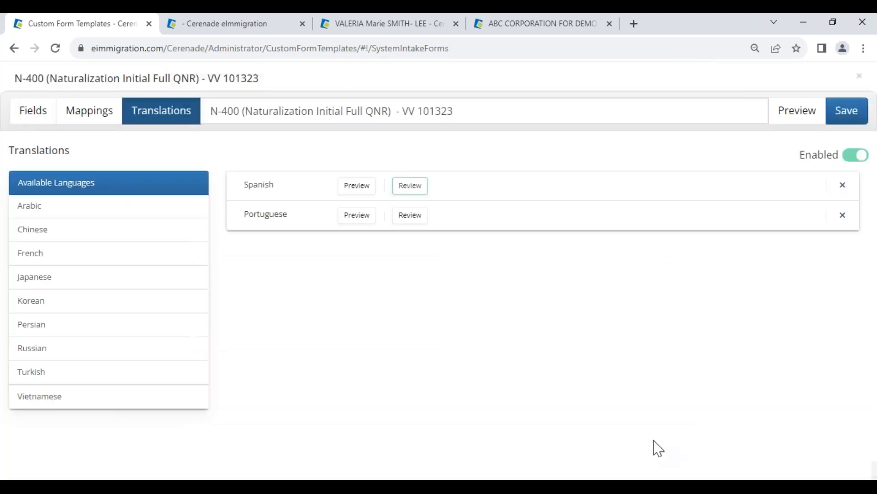
Step: Save and close the custom intake form with the description "QNR available in Spanish & Portuguese"
{"action": "left_click", "coordinate": [846, 114]}
{"action": "left_click", "coordinate": [428, 211]}
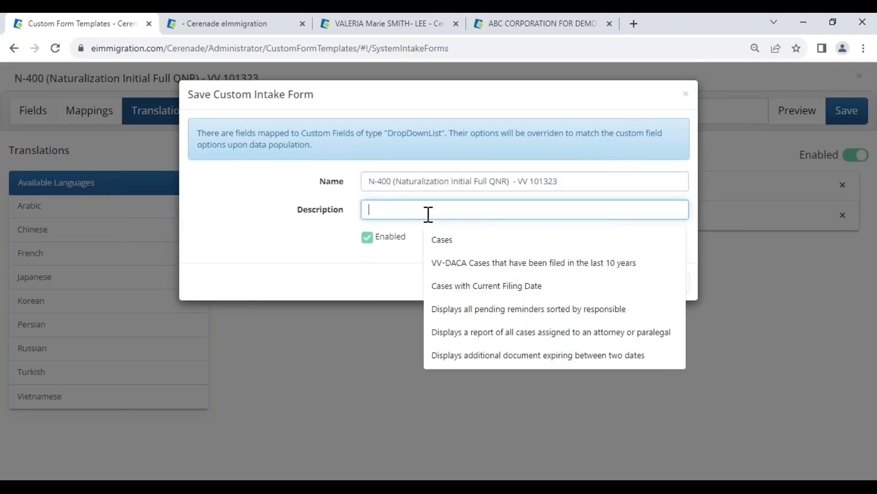
{"action": "type", "text": "QNR avail"}
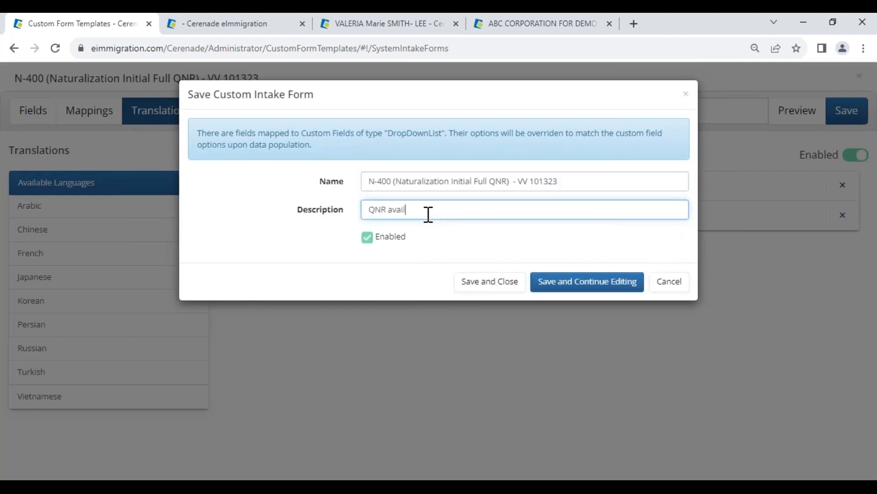
{"action": "type", "text": "able in Spanish &Portuguese"}
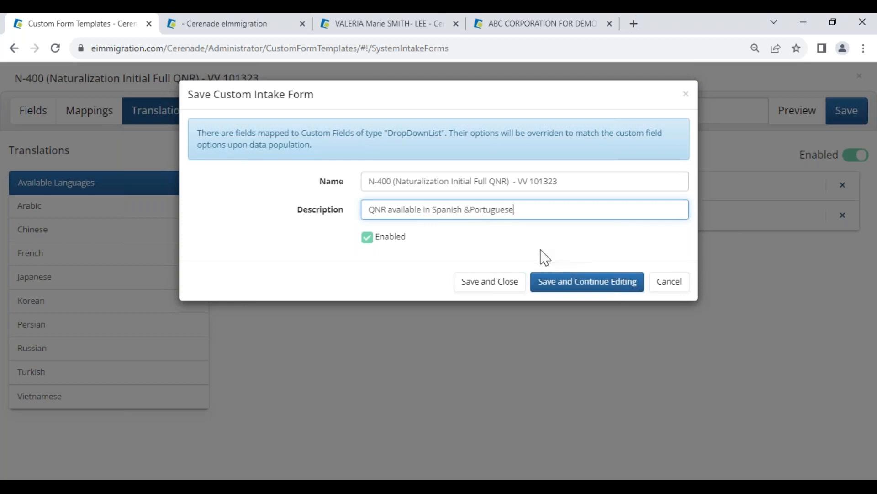
{"action": "left_click", "coordinate": [471, 211]}
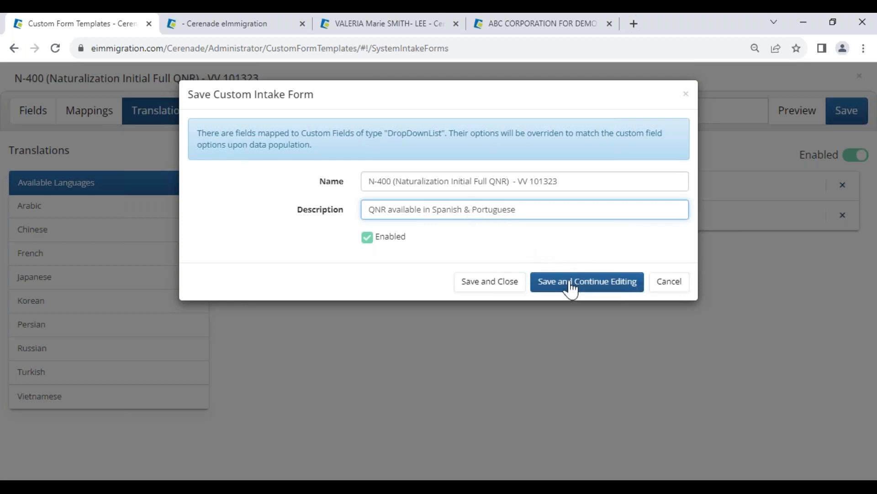
{"action": "left_click", "coordinate": [512, 287]}
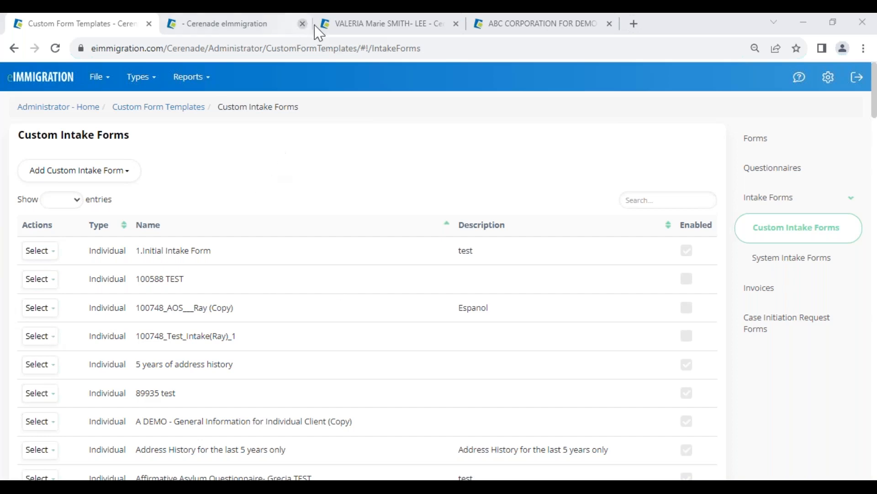
Step: Return to the open client record and open the mailbox inbox from there
{"action": "left_click", "coordinate": [382, 26]}
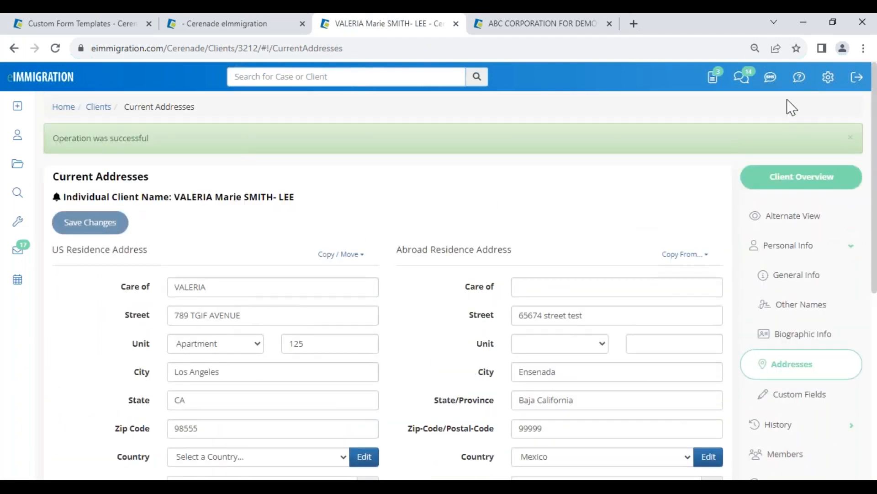
{"action": "left_click", "coordinate": [715, 79]}
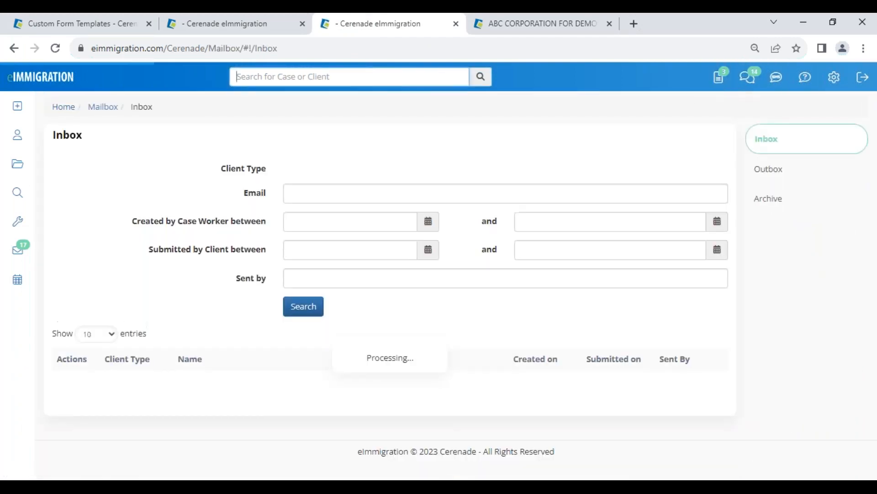
Step: Return to the L-1A case, close the open I-129 form without saving, and open the main party's client record
{"action": "left_click", "coordinate": [78, 417]}
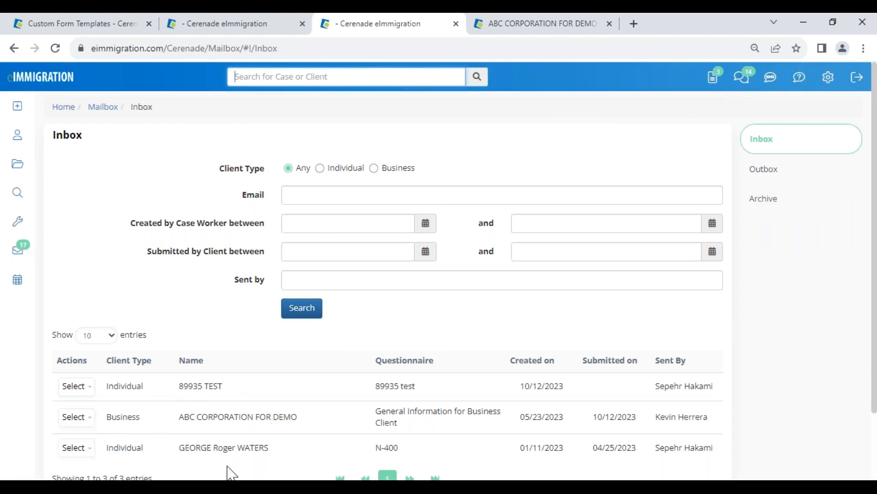
{"action": "left_click", "coordinate": [280, 25]}
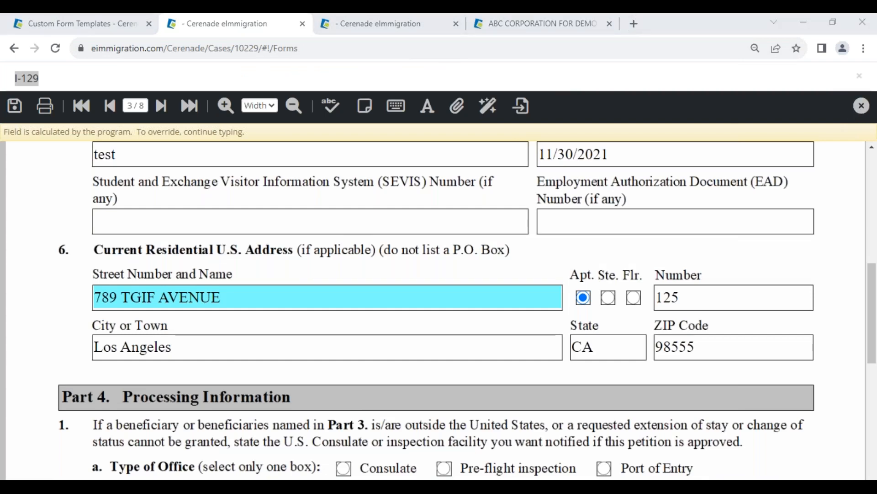
{"action": "left_click", "coordinate": [862, 105]}
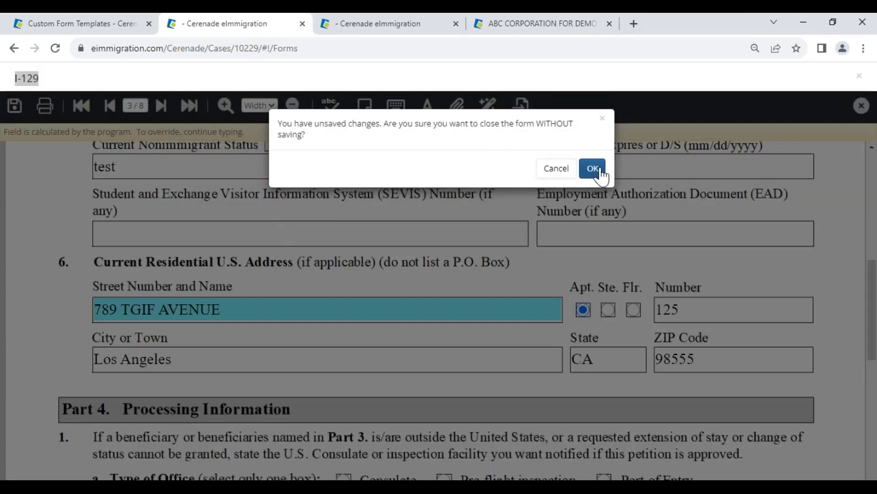
{"action": "left_click", "coordinate": [593, 168]}
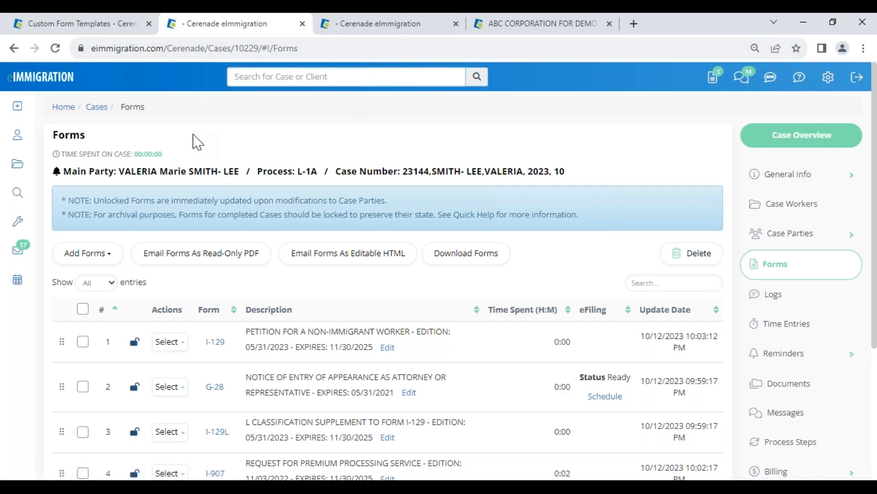
{"action": "left_click", "coordinate": [192, 170]}
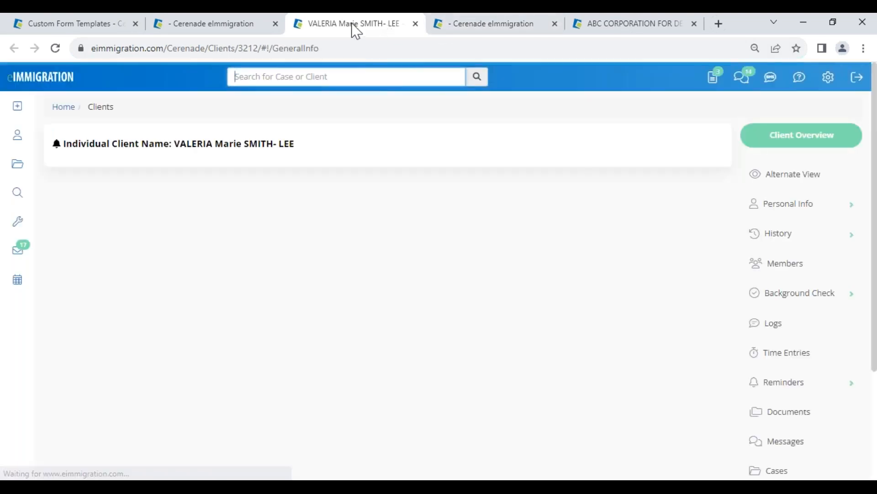
Step: Go to the system intake forms in the custom form templates and make a copy of "General Information for Business Client"
{"action": "left_click", "coordinate": [226, 25]}
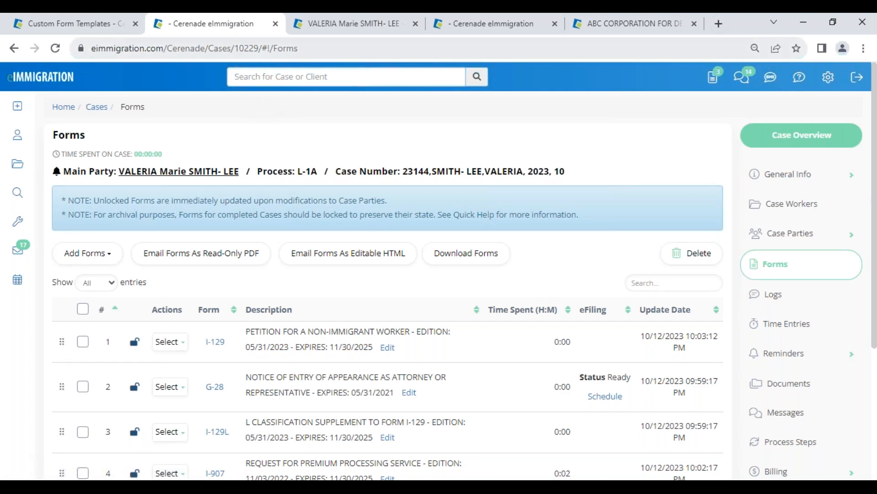
{"action": "left_click", "coordinate": [84, 25]}
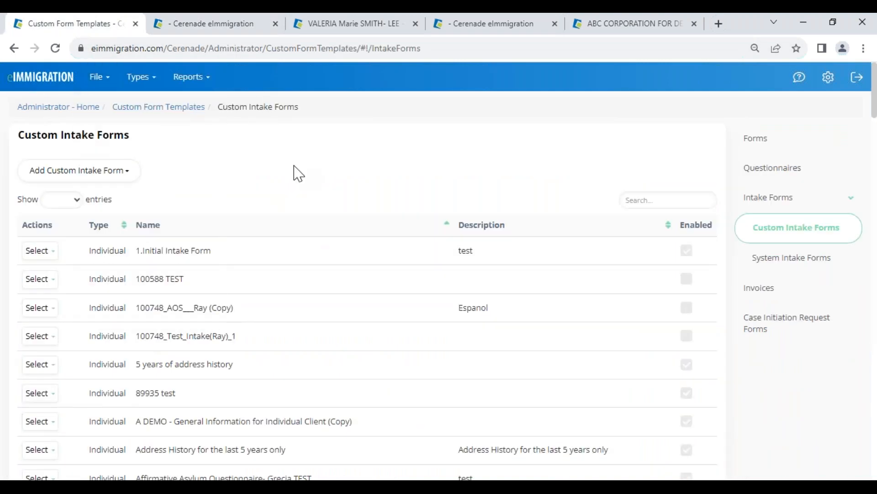
{"action": "left_click", "coordinate": [780, 264]}
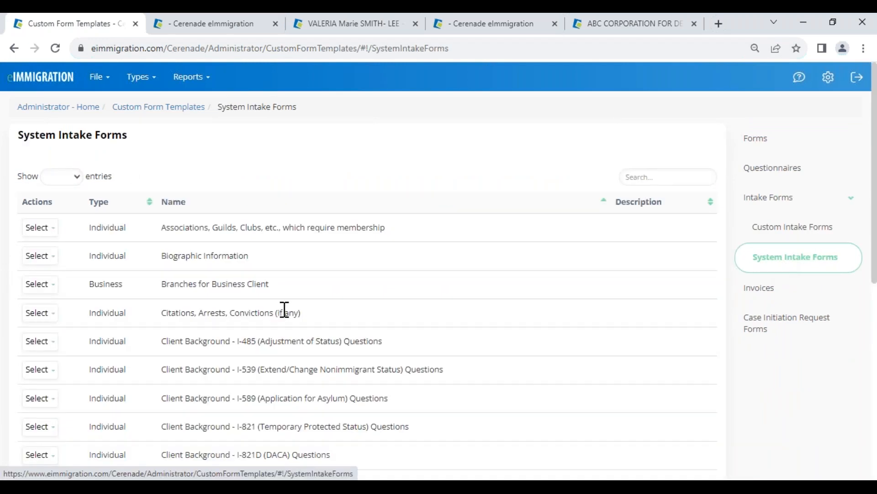
{"action": "scroll", "coordinate": [201, 320], "scroll_direction": "down", "scroll_amount": 4}
{"action": "left_click_drag", "start_coordinate": [161, 319], "coordinate": [331, 322]}
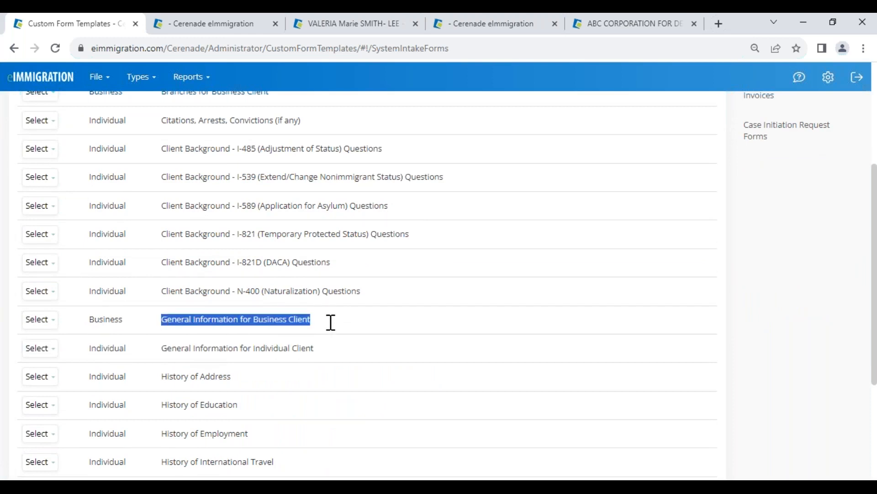
{"action": "left_click", "coordinate": [43, 319]}
{"action": "left_click", "coordinate": [52, 341]}
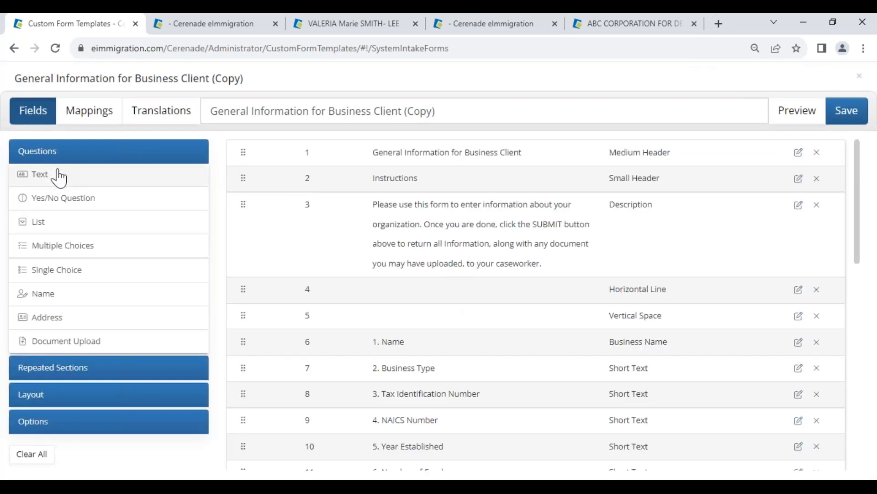
Step: Add a short text question at position 8 of the copied form and start wording it about the LCA or ETA number
{"action": "left_click", "coordinate": [43, 180]}
{"action": "left_click_drag", "start_coordinate": [339, 446], "coordinate": [270, 440]}
{"action": "scroll", "coordinate": [421, 260], "scroll_direction": "up", "scroll_amount": 9}
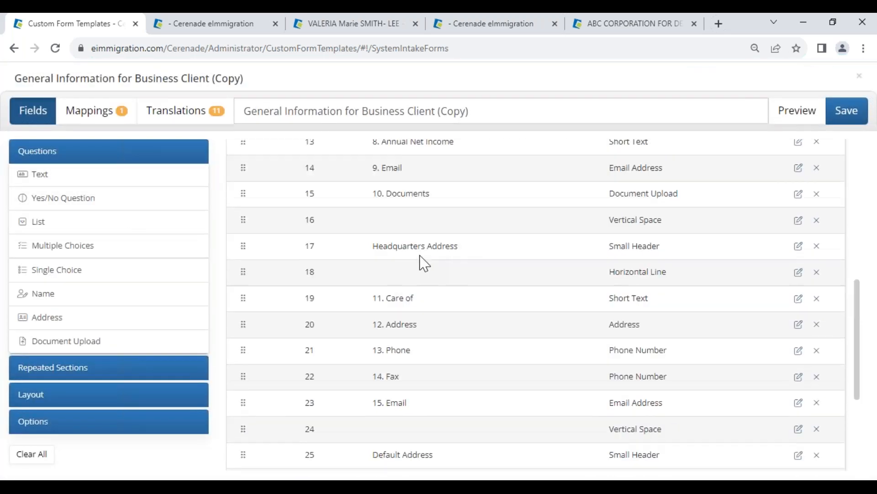
{"action": "scroll", "coordinate": [402, 224], "scroll_direction": "down", "scroll_amount": 9}
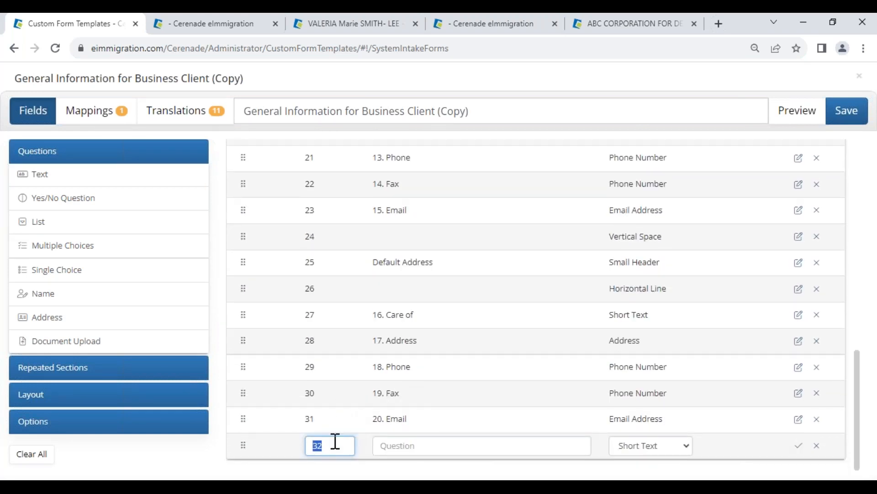
{"action": "left_click", "coordinate": [397, 453]}
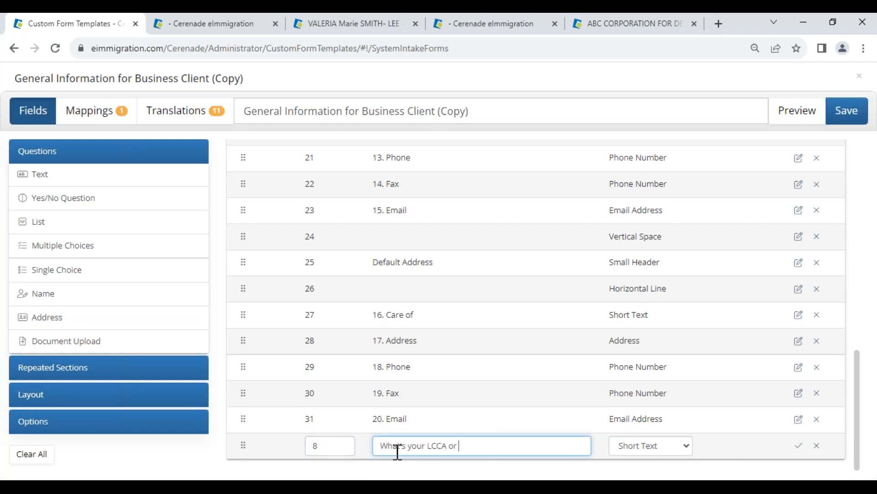
Step: Open the fifth form of the case, I-129, at page 4 and check the wording of Part 5, item 2
{"action": "left_click", "coordinate": [249, 28]}
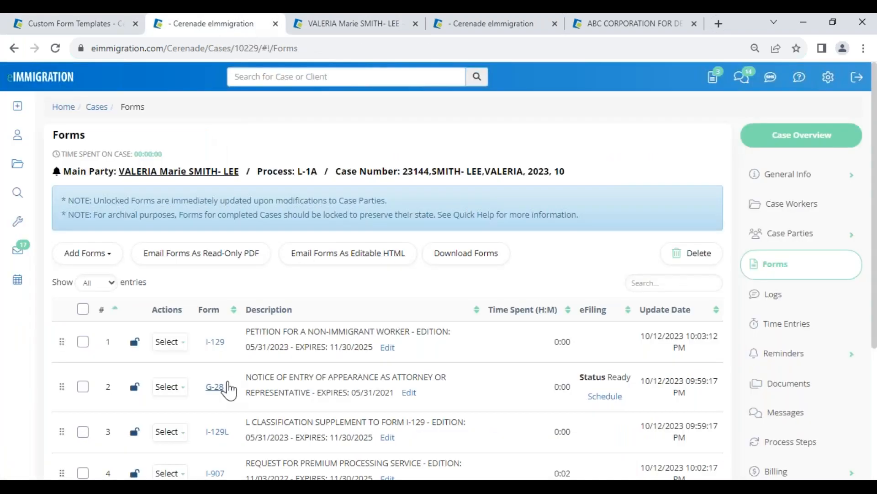
{"action": "scroll", "coordinate": [222, 365], "scroll_direction": "down", "scroll_amount": 4}
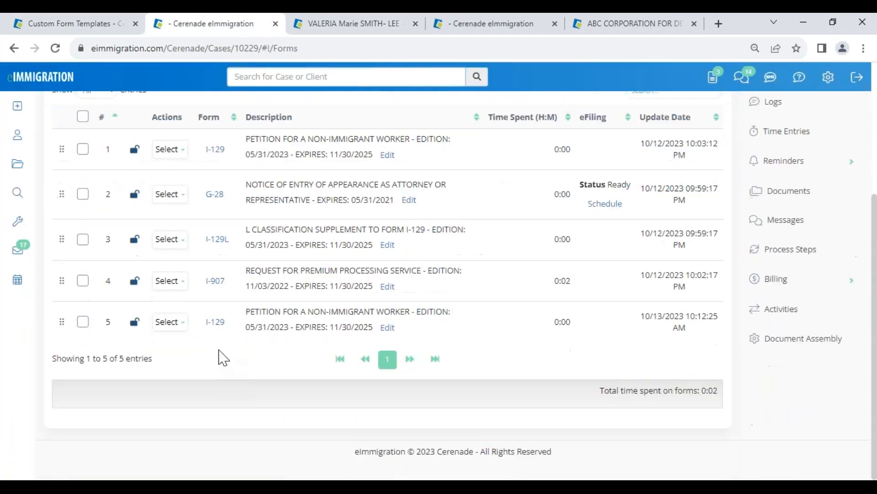
{"action": "left_click", "coordinate": [215, 322]}
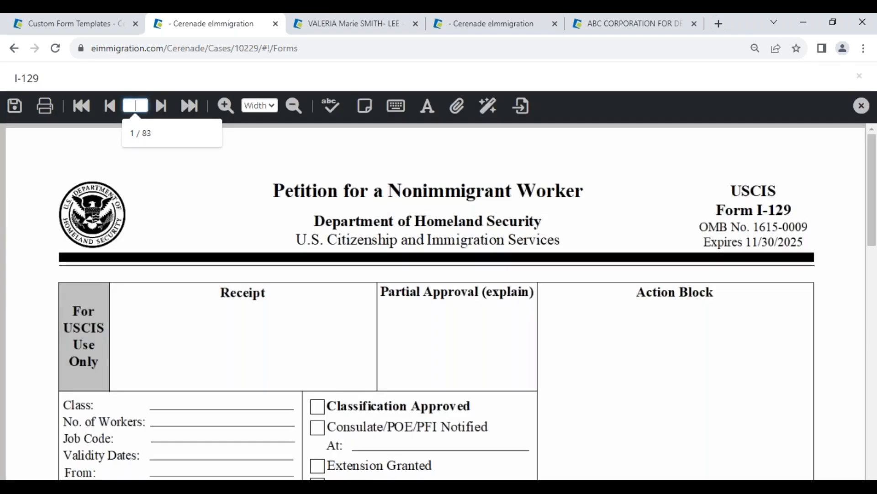
{"action": "left_click", "coordinate": [138, 105]}
{"action": "type", "text": "4"}
{"action": "key", "text": "Return"}
{"action": "scroll", "coordinate": [315, 354], "scroll_direction": "down", "scroll_amount": 10}
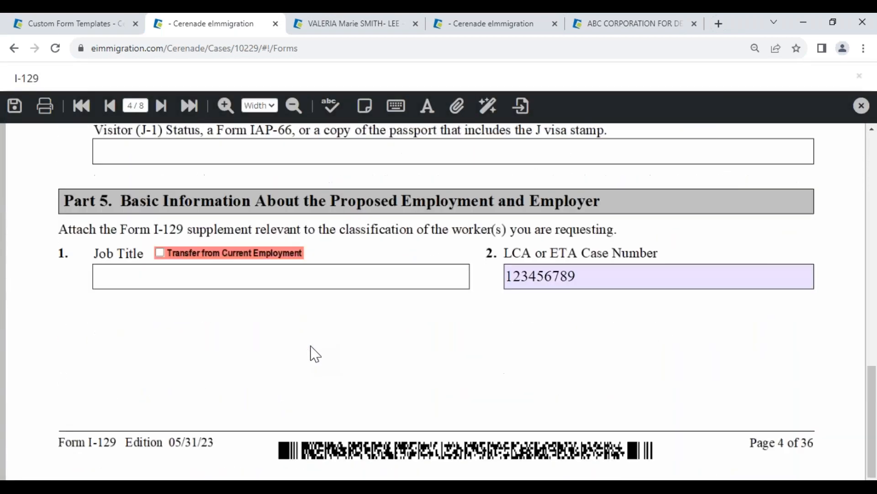
Step: Return to the intake form, complete the question as "What's your LCA or ETA case Number?" and confirm it
{"action": "left_click", "coordinate": [76, 23]}
{"action": "key", "text": "Delete"}
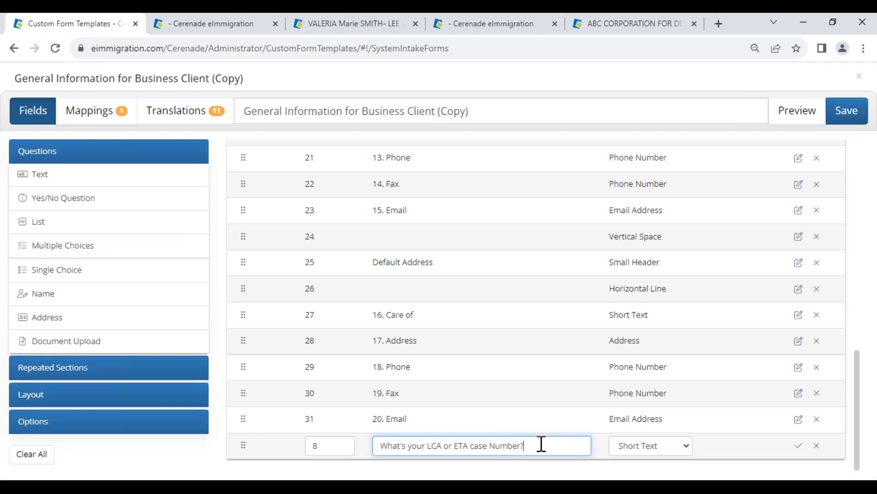
{"action": "left_click", "coordinate": [798, 445]}
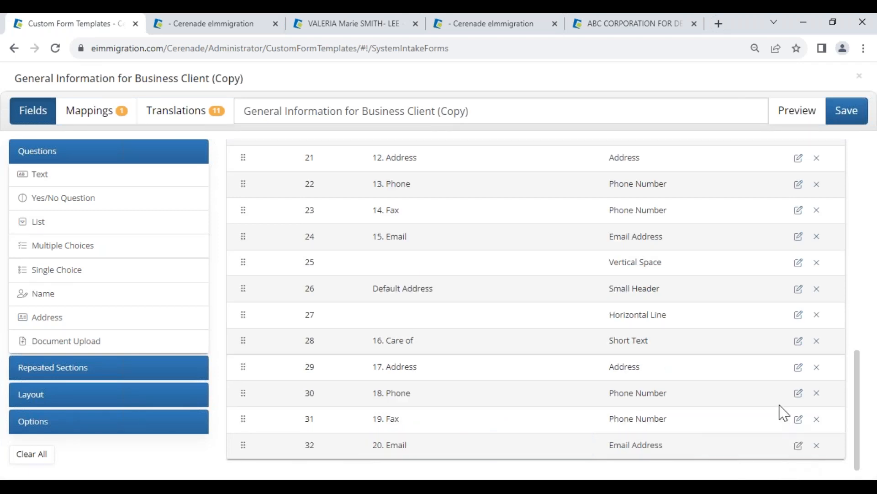
Step: Map the LCA or ETA case number question to LCA_ETACASENUMBER in the Client Custom Fields category
{"action": "left_click", "coordinate": [90, 116]}
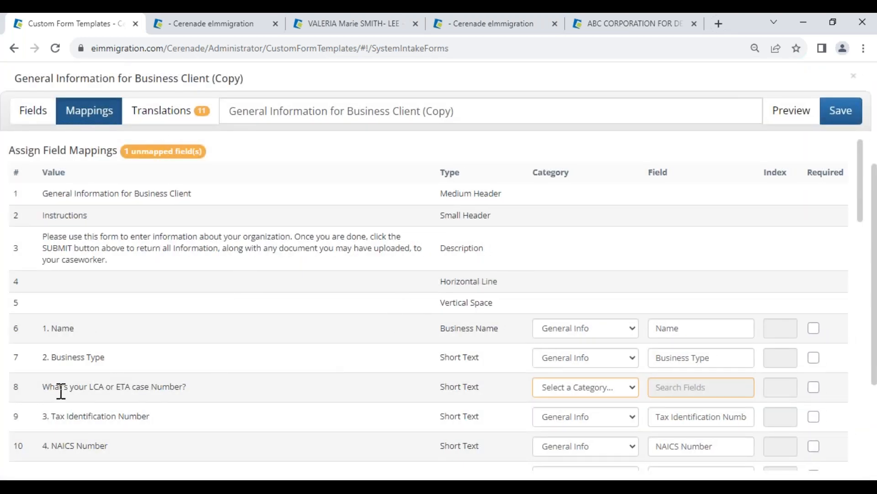
{"action": "left_click_drag", "start_coordinate": [54, 391], "coordinate": [204, 399]}
{"action": "left_click", "coordinate": [619, 390]}
{"action": "left_click", "coordinate": [597, 466]}
{"action": "left_click", "coordinate": [681, 387]}
{"action": "scroll", "coordinate": [682, 420], "scroll_direction": "down", "scroll_amount": 5}
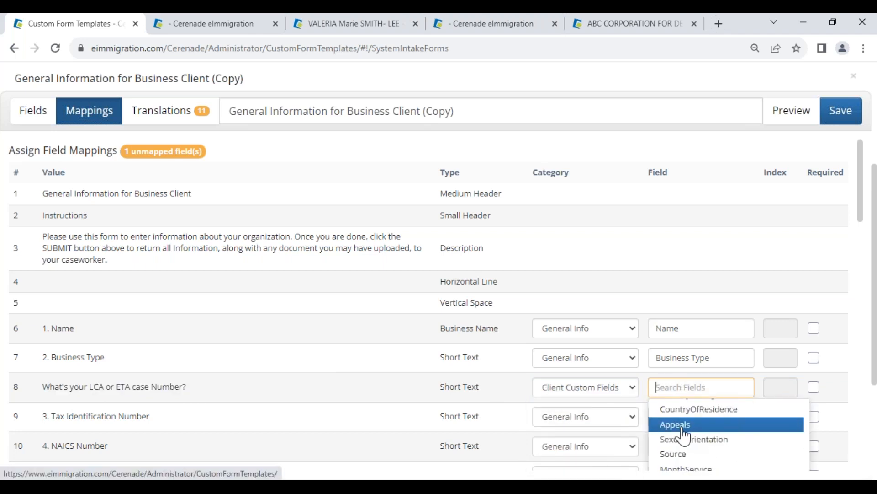
{"action": "scroll", "coordinate": [683, 439], "scroll_direction": "down", "scroll_amount": 3}
{"action": "scroll", "coordinate": [694, 352], "scroll_direction": "down", "scroll_amount": 10}
{"action": "scroll", "coordinate": [676, 262], "scroll_direction": "up", "scroll_amount": 3}
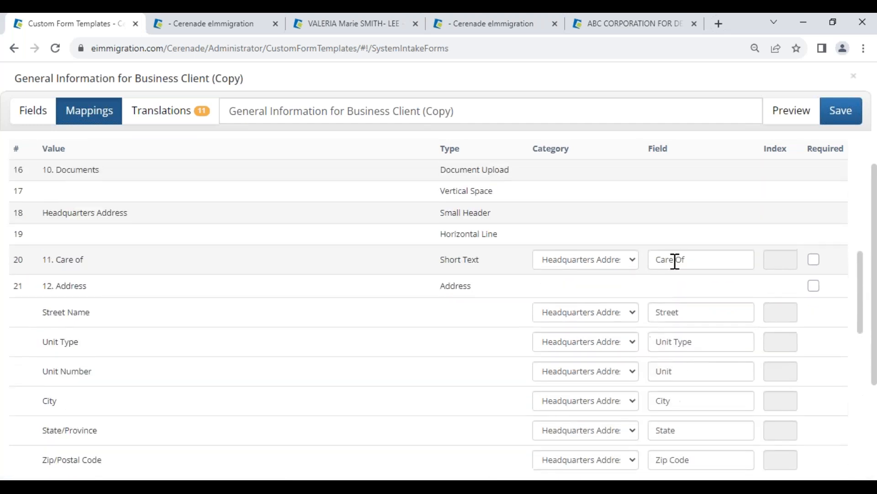
{"action": "scroll", "coordinate": [676, 274], "scroll_direction": "up", "scroll_amount": 5}
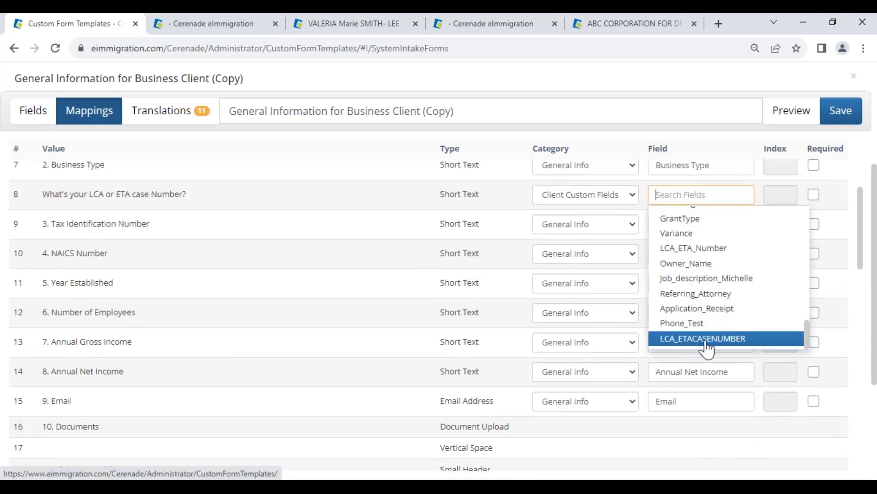
{"action": "left_click", "coordinate": [704, 339]}
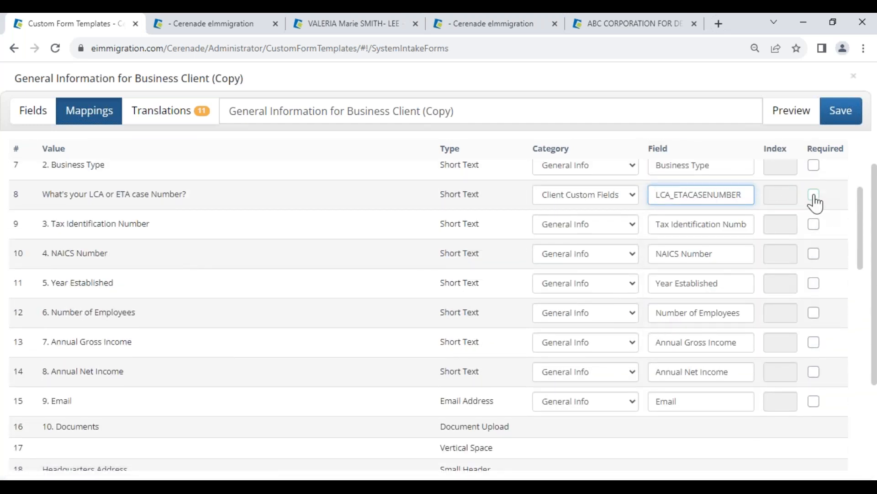
Step: Disable the translations of the copied form to remove all of its languages, and confirm
{"action": "left_click", "coordinate": [160, 111]}
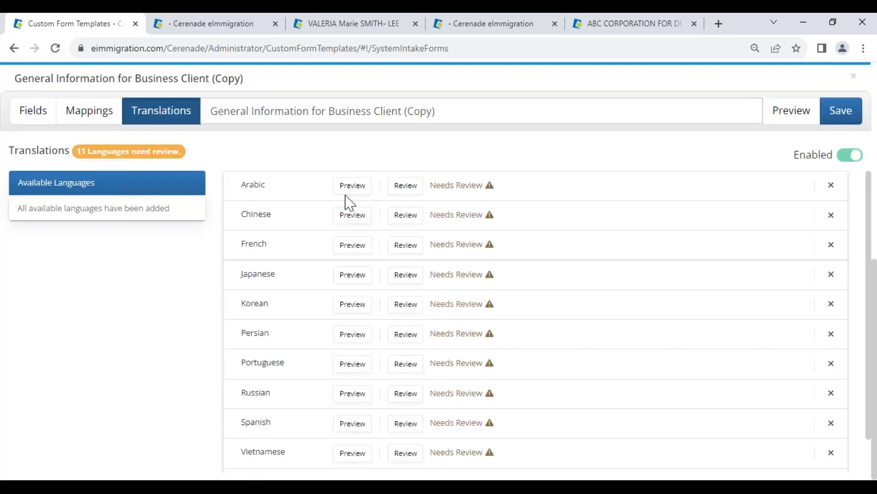
{"action": "left_click", "coordinate": [849, 155]}
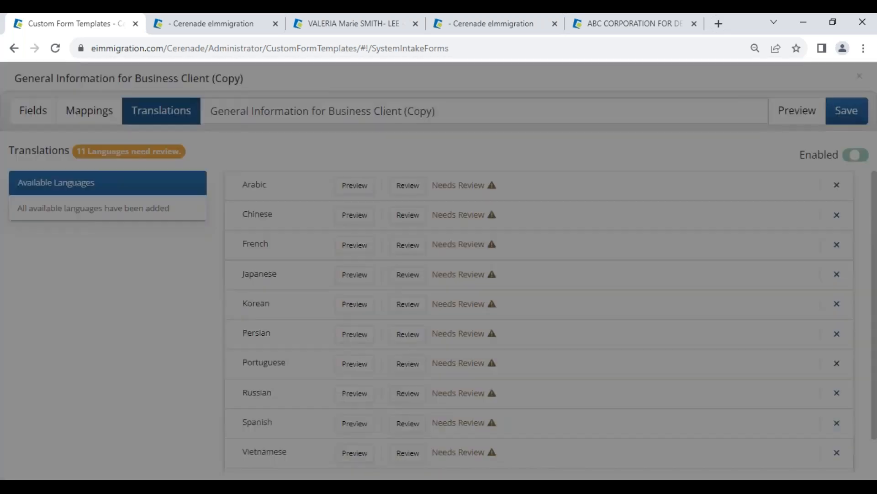
{"action": "left_click", "coordinate": [586, 139]}
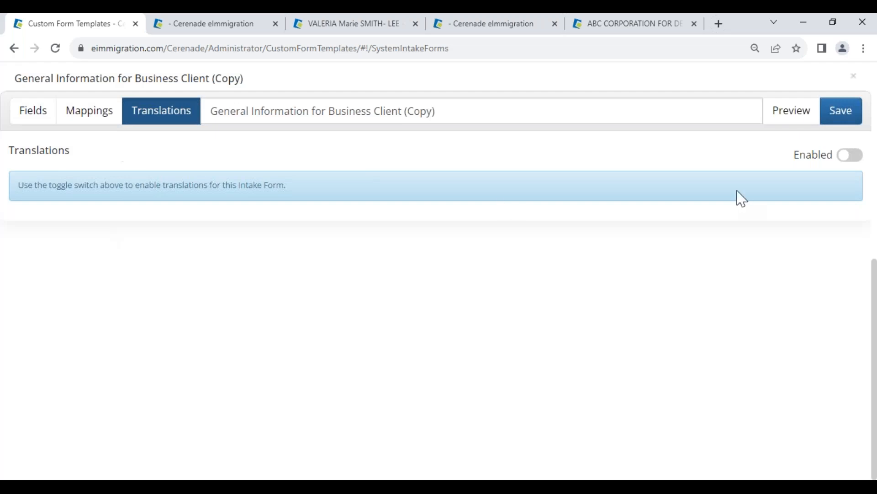
Step: Enable translations again, add Spanish as the only language, then review its translations to the end and submit them
{"action": "left_click", "coordinate": [849, 154]}
{"action": "left_click", "coordinate": [47, 404]}
{"action": "left_click", "coordinate": [413, 228]}
{"action": "scroll", "coordinate": [465, 228], "scroll_direction": "down", "scroll_amount": 1}
{"action": "scroll", "coordinate": [465, 228], "scroll_direction": "down", "scroll_amount": 10}
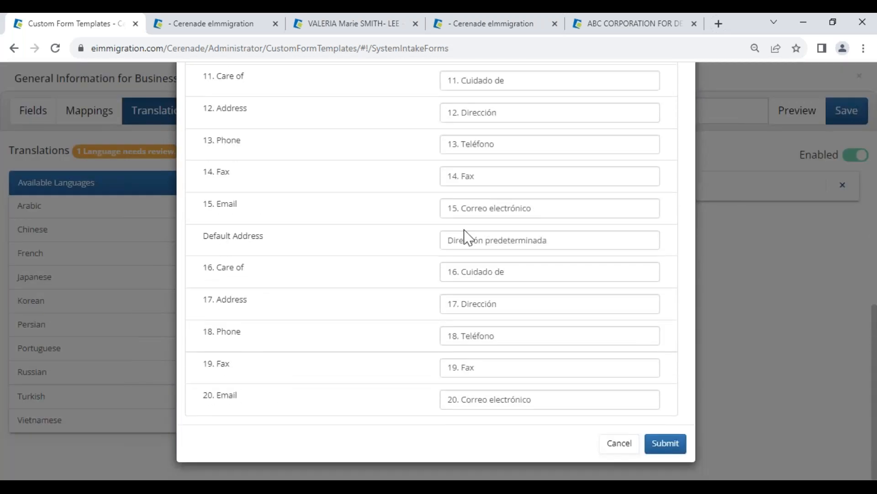
{"action": "left_click", "coordinate": [669, 444]}
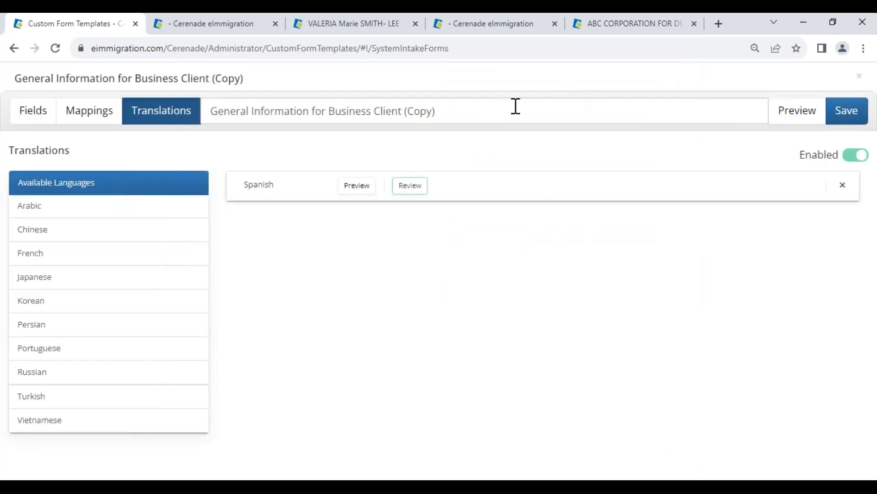
Step: Rename the intake form "General Information for Business Client- VV 101323" and save it
{"action": "left_click_drag", "start_coordinate": [515, 108], "coordinate": [404, 101]}
{"action": "type", "text": "- VV 101323"}
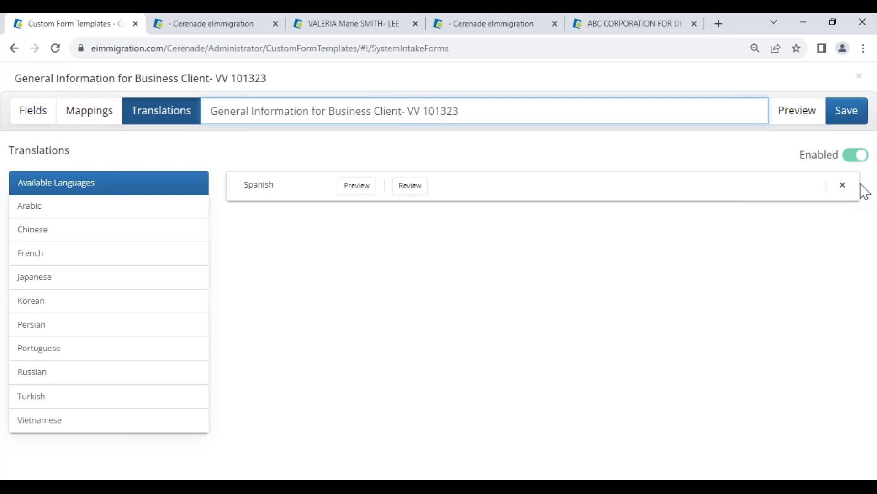
{"action": "left_click", "coordinate": [843, 115]}
{"action": "left_click", "coordinate": [509, 229]}
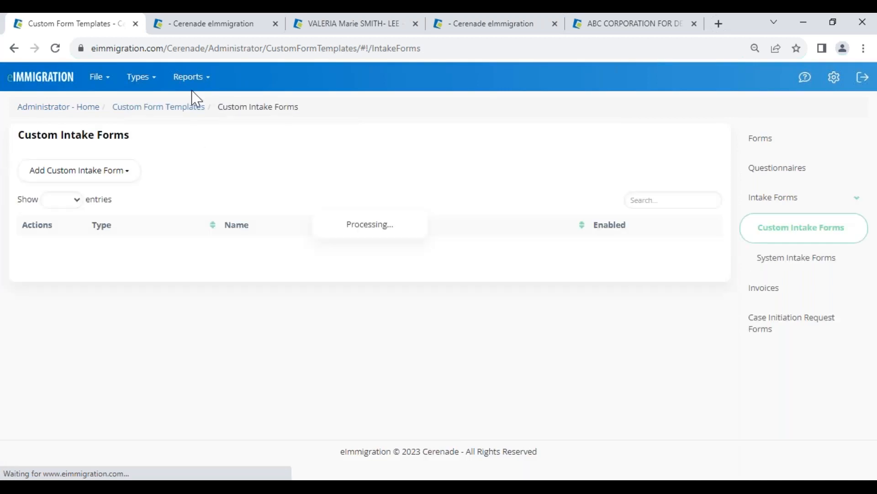
Step: Switch to the ABC CORPORATION FOR DEMO client record and view its general business information
{"action": "left_click", "coordinate": [594, 30]}
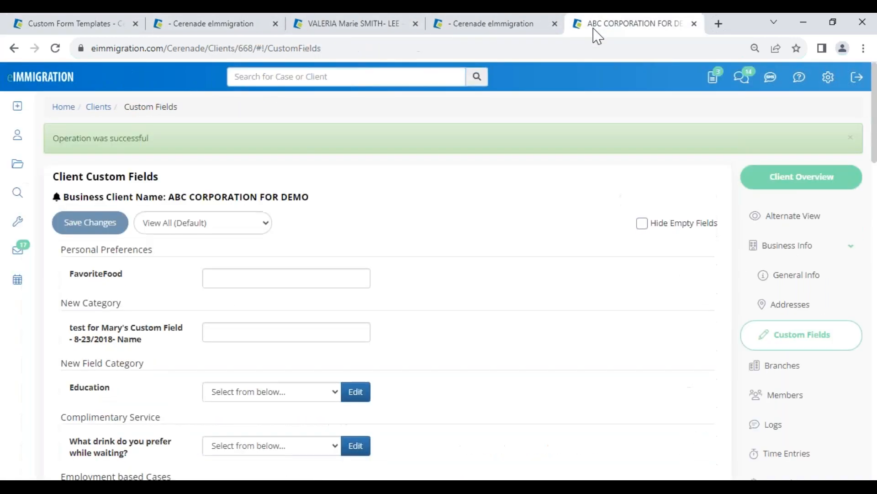
{"action": "left_click_drag", "start_coordinate": [170, 196], "coordinate": [328, 186]}
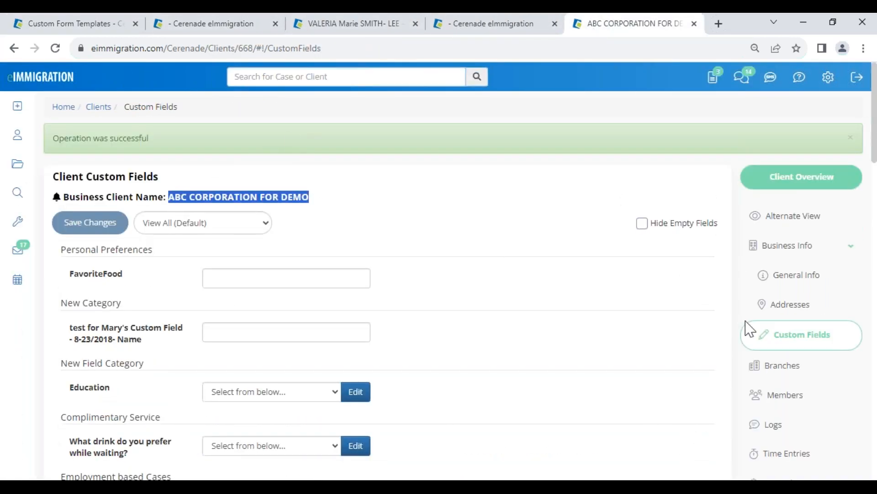
{"action": "left_click", "coordinate": [800, 275]}
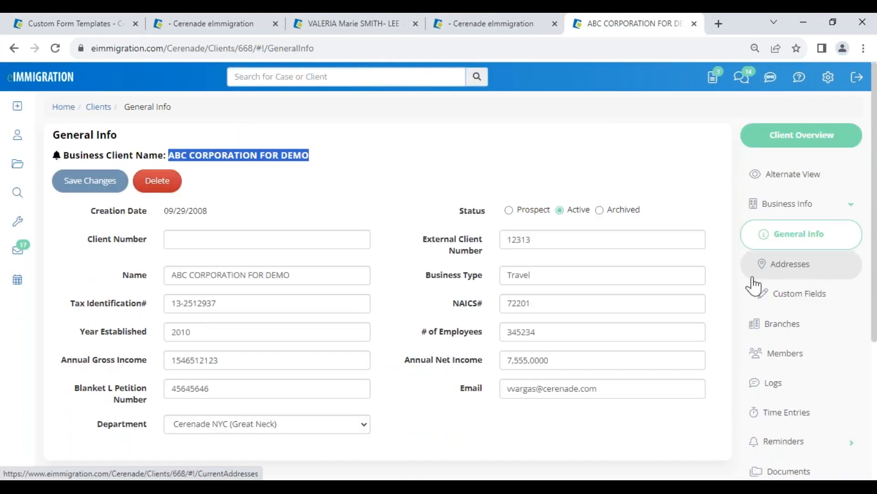
{"action": "left_click", "coordinate": [282, 196]}
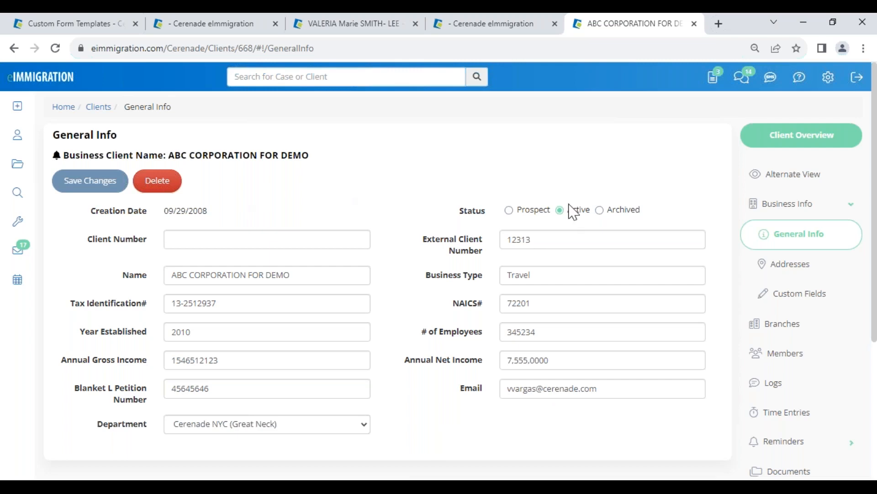
Step: View the business client's access settings and start a new questionnaire addressed to ABC CORPORATION FOR DEMO
{"action": "scroll", "coordinate": [783, 361], "scroll_direction": "down", "scroll_amount": 5}
{"action": "left_click", "coordinate": [786, 417]}
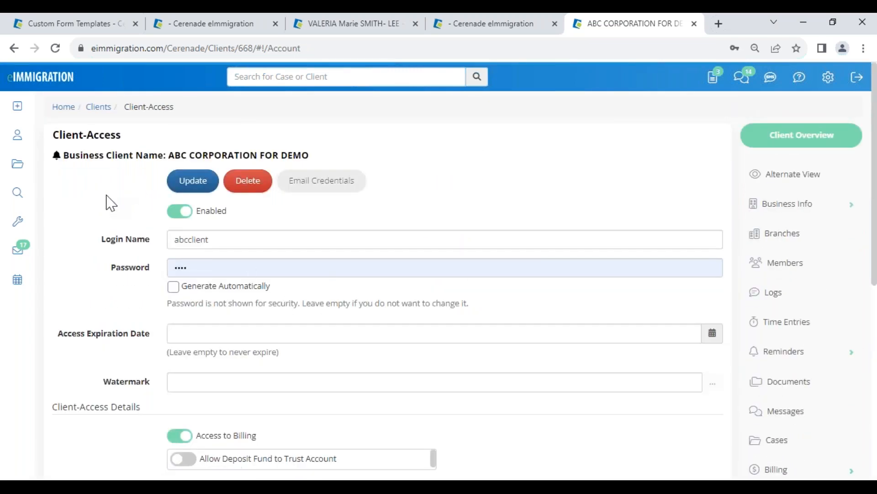
{"action": "mouse_move", "coordinate": [21, 112]}
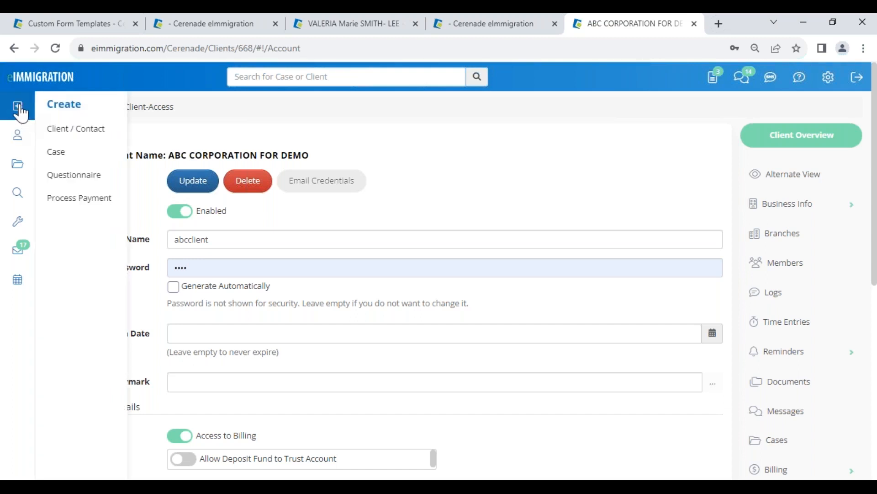
{"action": "left_click", "coordinate": [86, 187]}
{"action": "left_click", "coordinate": [164, 158]}
{"action": "left_click", "coordinate": [264, 187]}
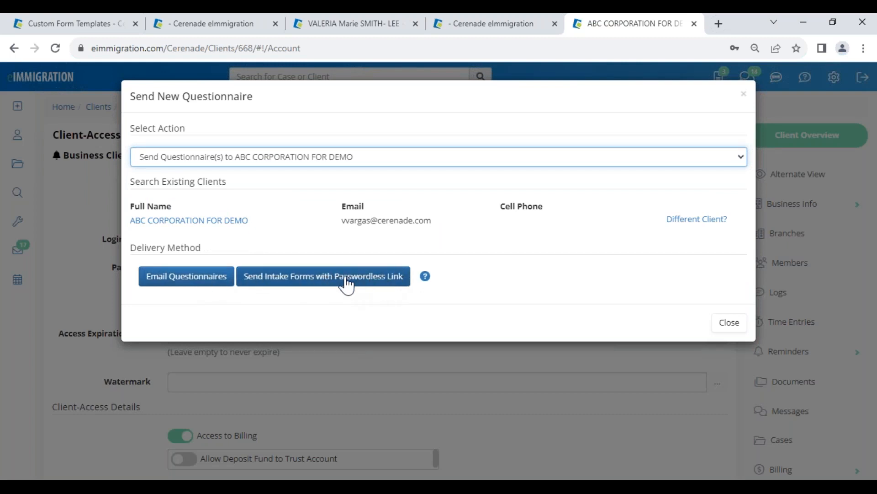
Step: Choose email delivery, select the "General Information for Business Client- VV 101323" questionnaire and save it for sending
{"action": "left_click", "coordinate": [201, 279]}
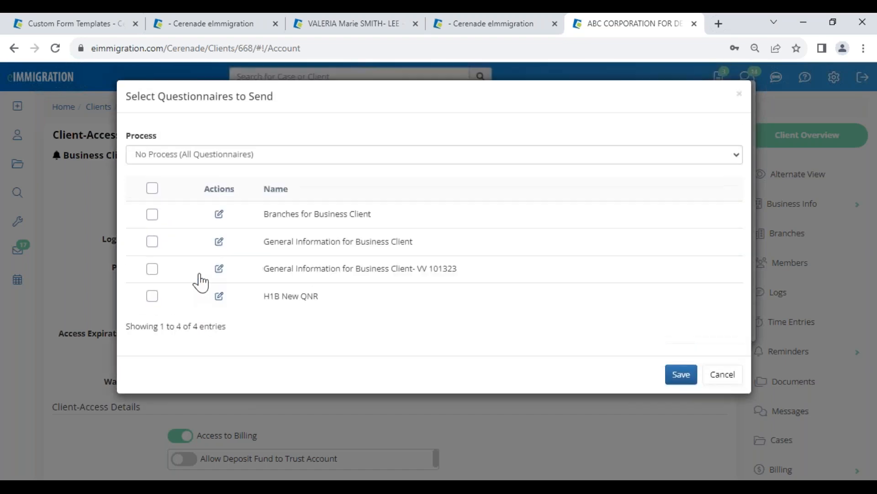
{"action": "left_click", "coordinate": [153, 270]}
{"action": "left_click_drag", "start_coordinate": [278, 270], "coordinate": [452, 269]}
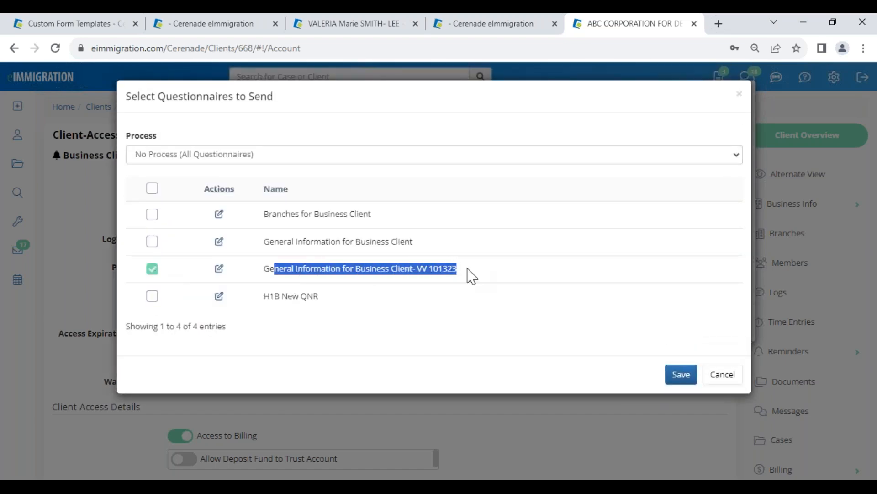
{"action": "left_click", "coordinate": [680, 378]}
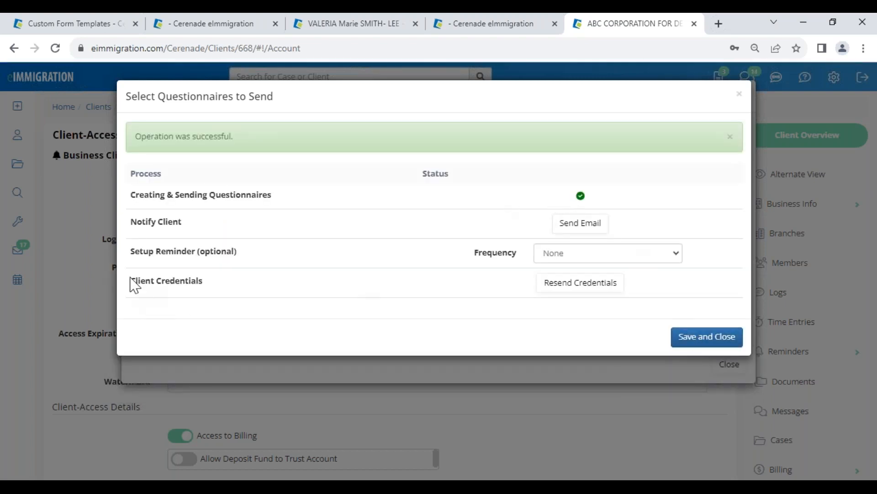
Step: Set up an email reminder once a week with expiration date 11/03/2023, then save it and close the questionnaire dialogs
{"action": "left_click_drag", "start_coordinate": [131, 252], "coordinate": [270, 260]}
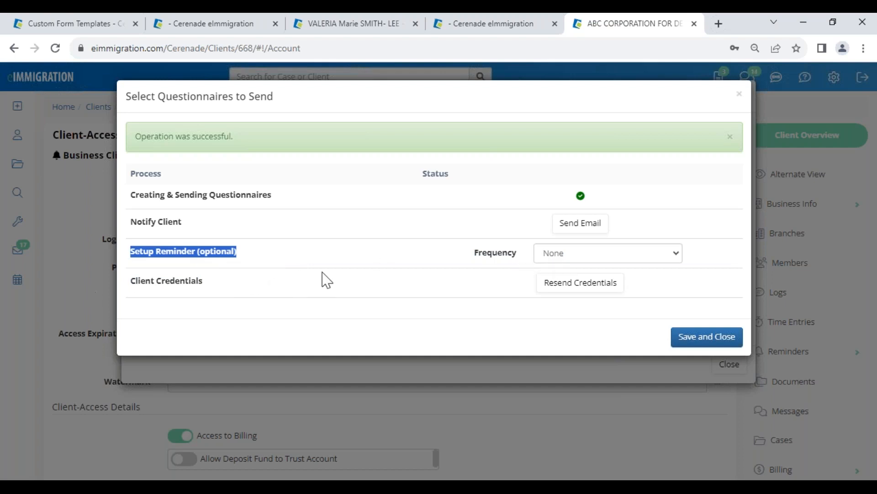
{"action": "left_click", "coordinate": [561, 257]}
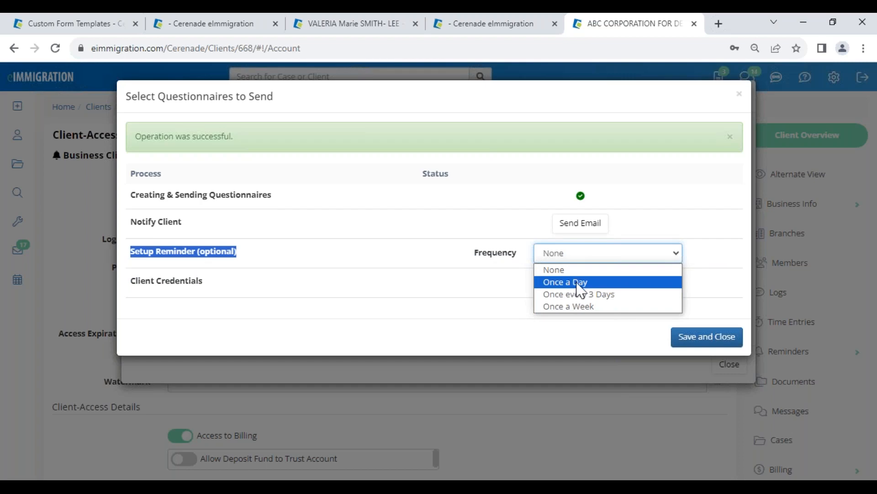
{"action": "left_click", "coordinate": [593, 306]}
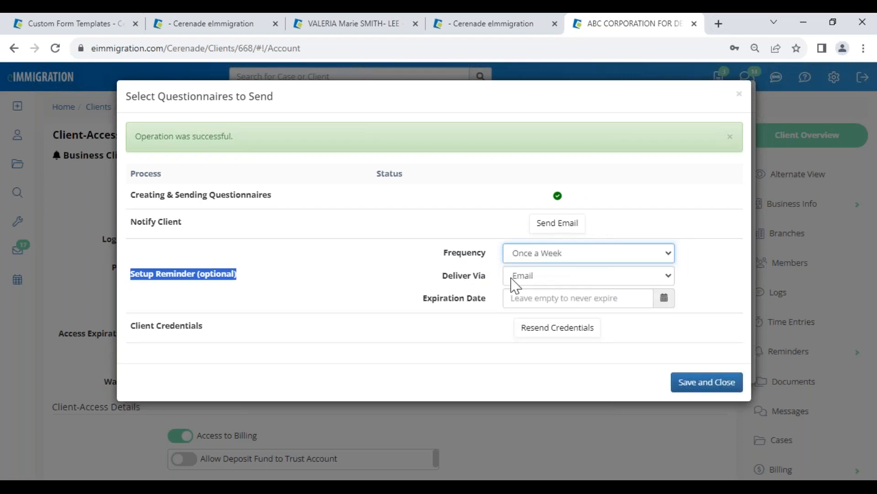
{"action": "left_click", "coordinate": [529, 302]}
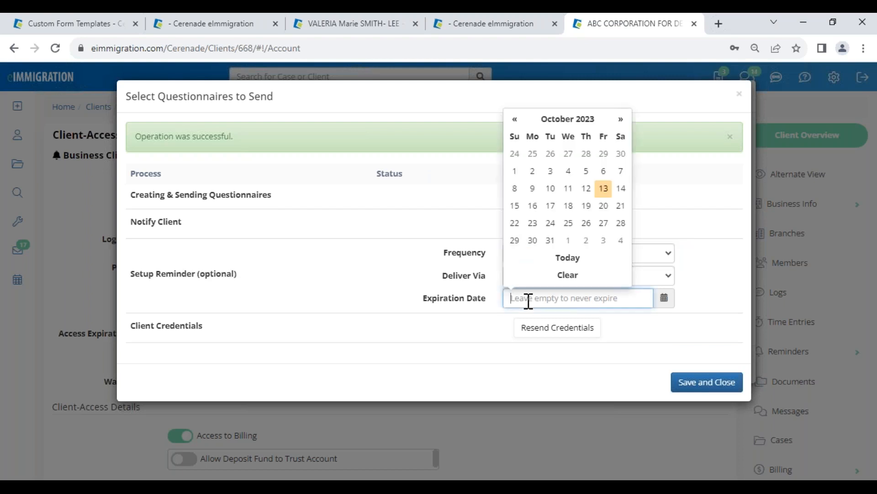
{"action": "left_click", "coordinate": [603, 244]}
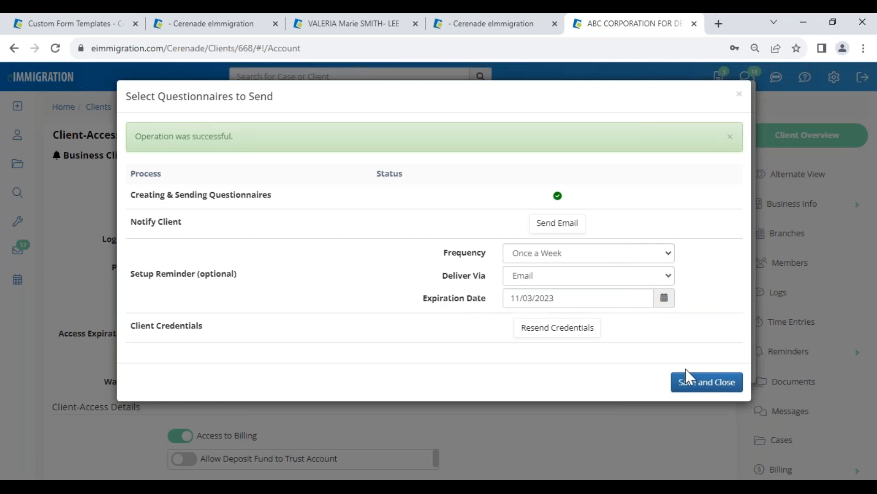
{"action": "left_click", "coordinate": [698, 383]}
{"action": "left_click", "coordinate": [498, 138]}
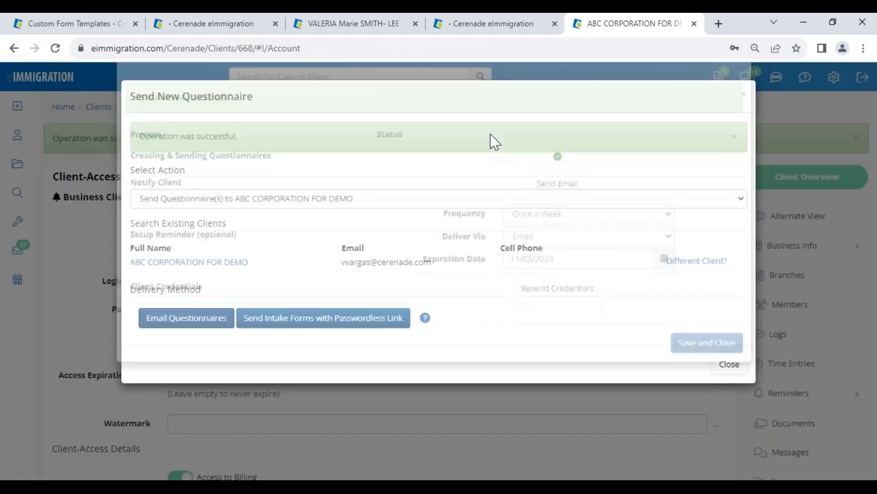
{"action": "left_click", "coordinate": [729, 364]}
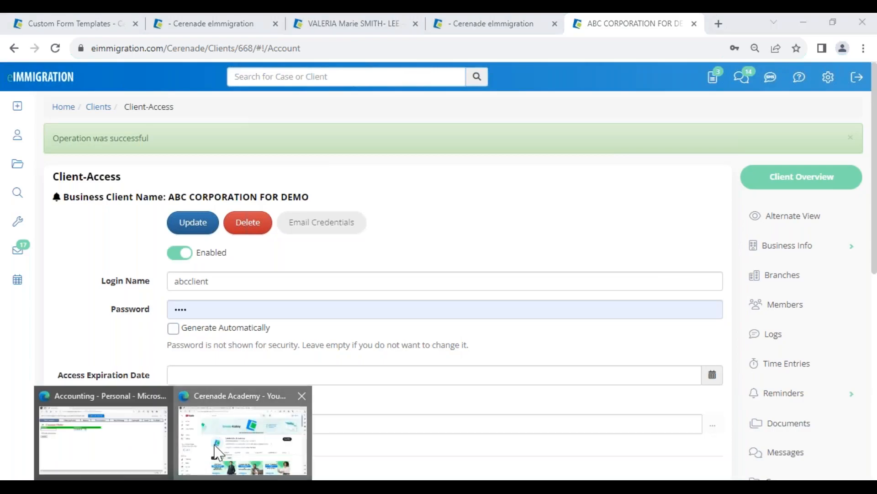
Step: Switch to the client portal in the Edge browser and log in with the business client's saved login name and password
{"action": "left_click", "coordinate": [245, 435]}
{"action": "left_click", "coordinate": [306, 23]}
{"action": "left_click", "coordinate": [372, 197]}
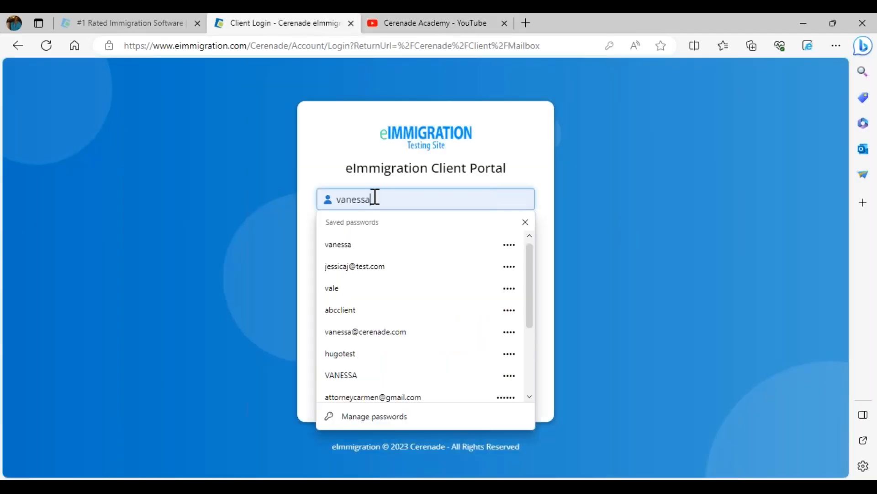
{"action": "left_click", "coordinate": [350, 319]}
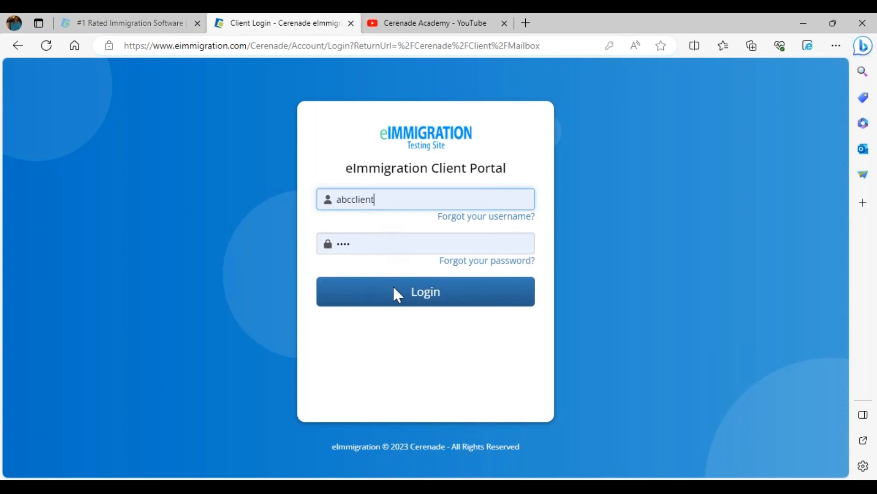
{"action": "left_click", "coordinate": [399, 297]}
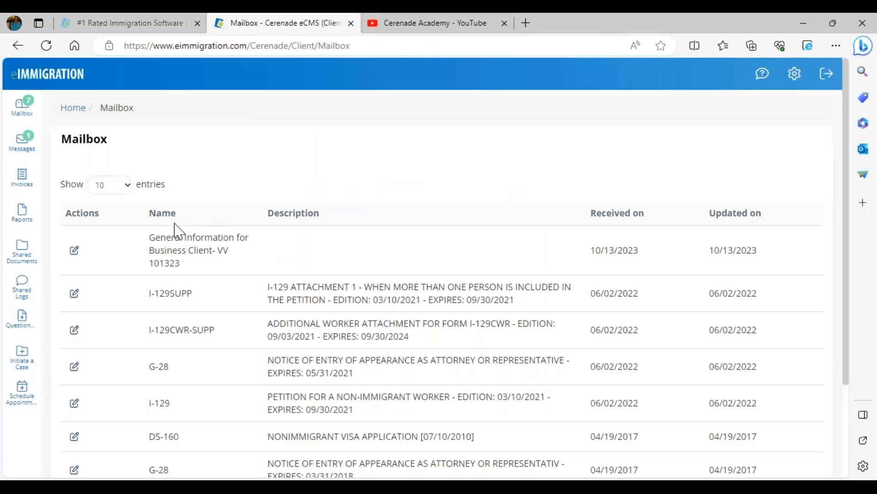
Step: Open the "General Information for Business Client- VV 101323" form from the mailbox and review its prefilled company answers
{"action": "left_click", "coordinate": [74, 250]}
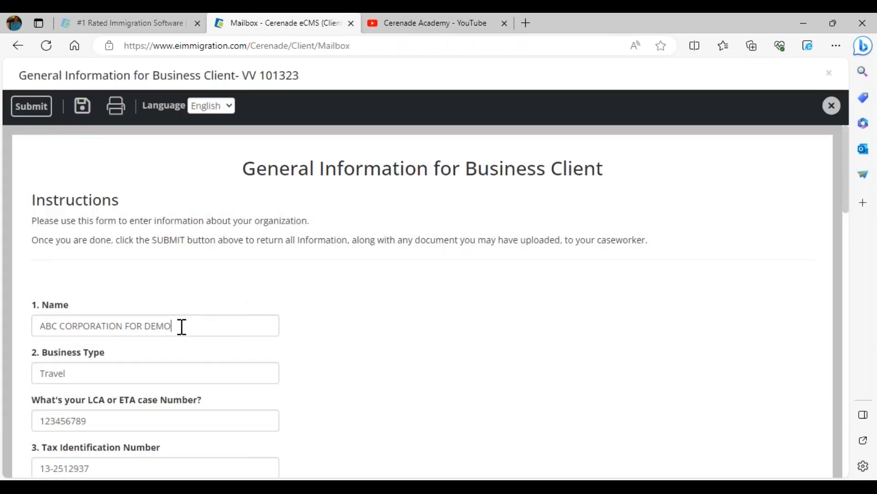
{"action": "left_click_drag", "start_coordinate": [182, 326], "coordinate": [33, 321]}
{"action": "scroll", "coordinate": [29, 321], "scroll_direction": "down", "scroll_amount": 2}
{"action": "left_click_drag", "start_coordinate": [92, 310], "coordinate": [29, 308]}
{"action": "left_click_drag", "start_coordinate": [104, 361], "coordinate": [6, 360]}
{"action": "scroll", "coordinate": [7, 361], "scroll_direction": "down", "scroll_amount": 6}
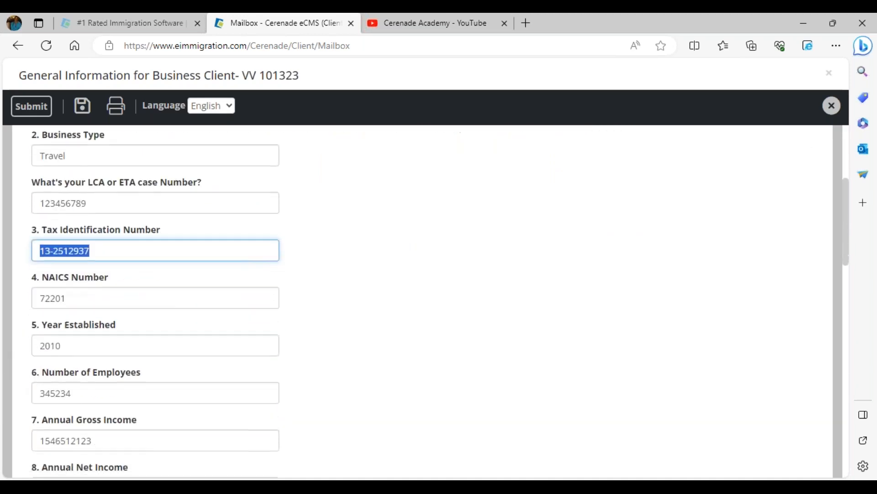
{"action": "scroll", "coordinate": [36, 367], "scroll_direction": "down", "scroll_amount": 3}
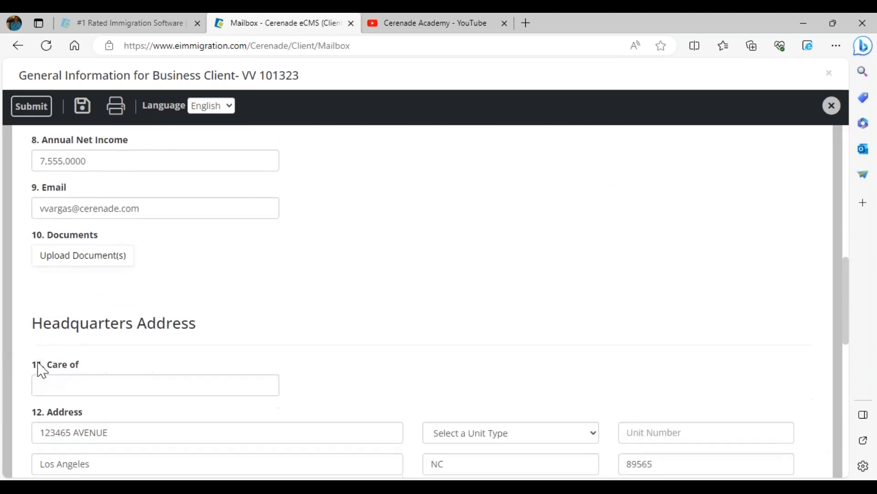
{"action": "scroll", "coordinate": [43, 366], "scroll_direction": "up", "scroll_amount": 7}
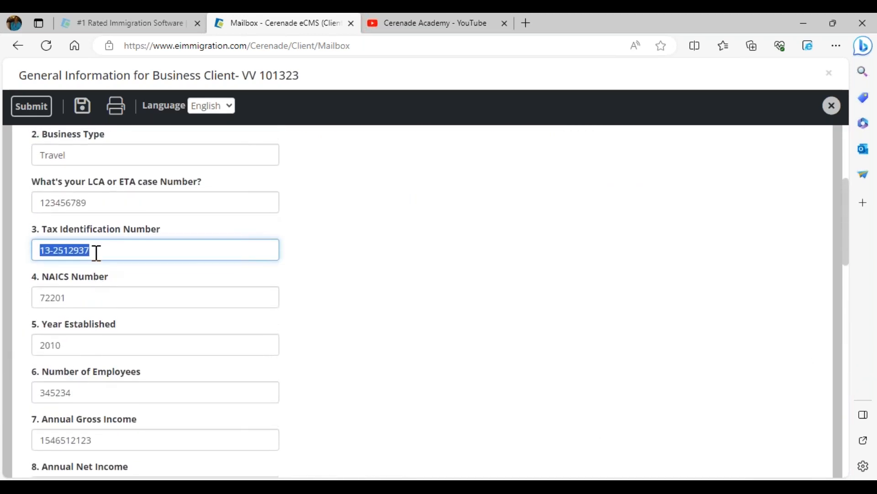
Step: Replace the LCA or ETA case number, set the NAICS number to 456456 and the year established to 2001
{"action": "left_click_drag", "start_coordinate": [96, 202], "coordinate": [34, 200]}
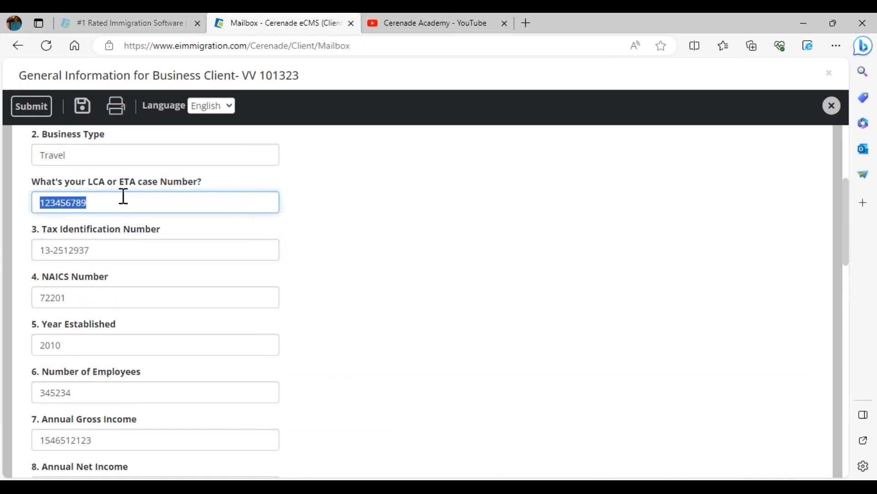
{"action": "left_click_drag", "start_coordinate": [82, 202], "coordinate": [11, 208]}
{"action": "type", "text": "9999977777888888"}
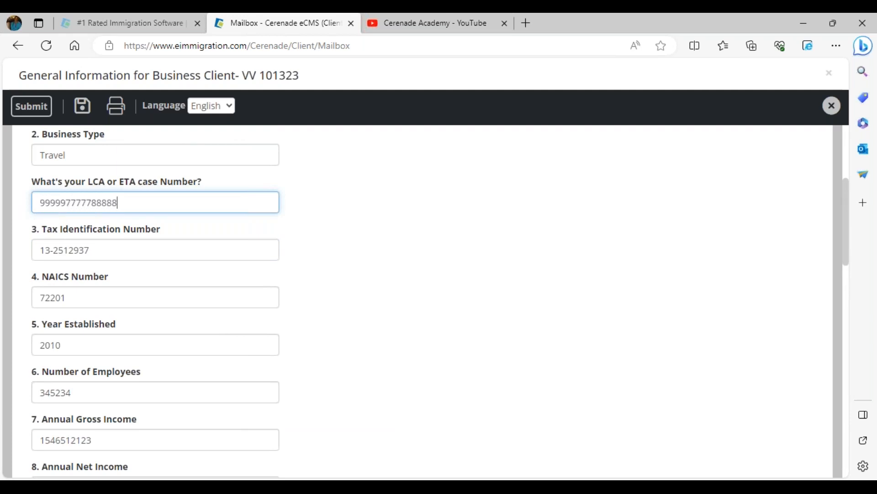
{"action": "double_click", "coordinate": [83, 298]}
{"action": "type", "text": "456456"}
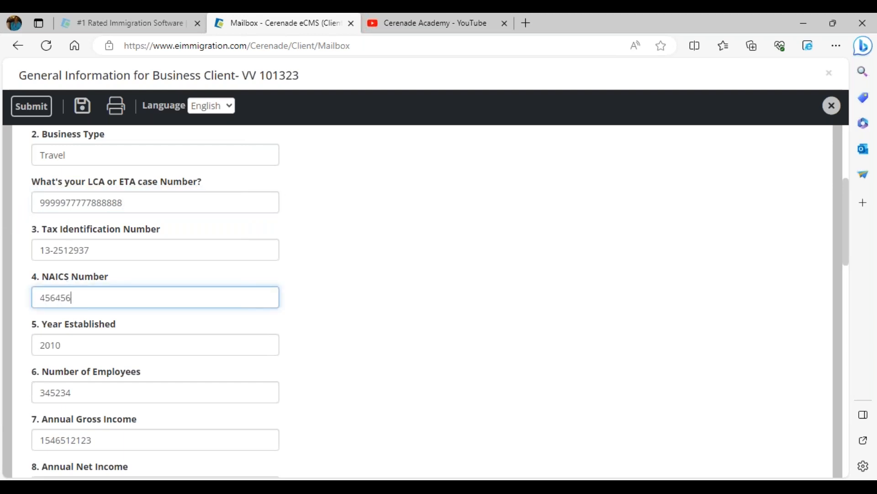
{"action": "left_click", "coordinate": [86, 340]}
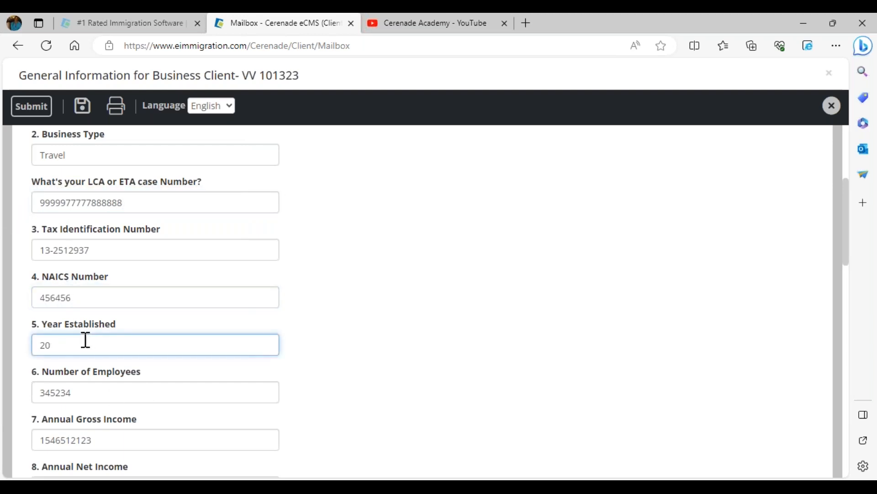
{"action": "key", "text": "BackSpace"}
{"action": "type", "text": "01"}
Step: Submit the completed business client form and dismiss the offer to load another questionnaire
{"action": "left_click", "coordinate": [29, 112]}
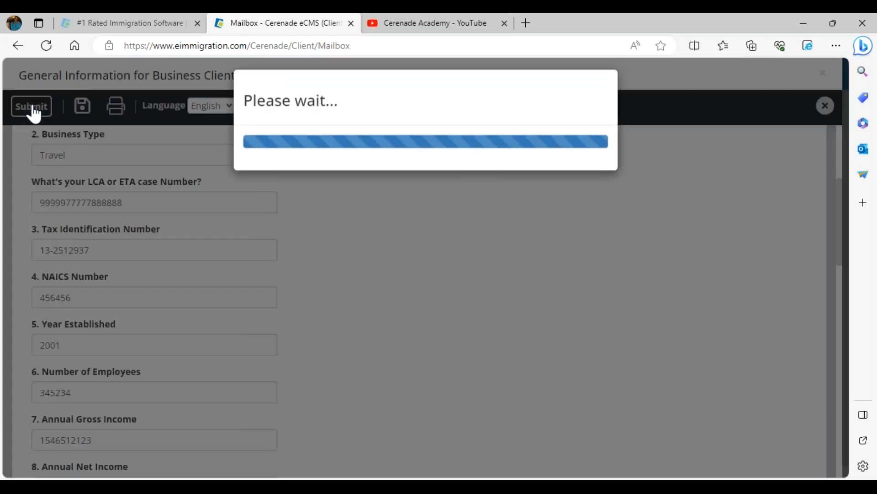
{"action": "left_click", "coordinate": [537, 119]}
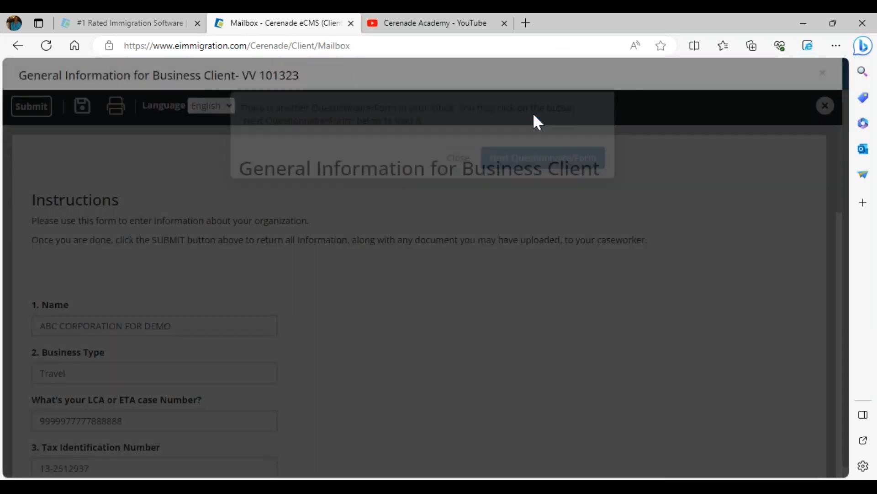
{"action": "left_click", "coordinate": [452, 179]}
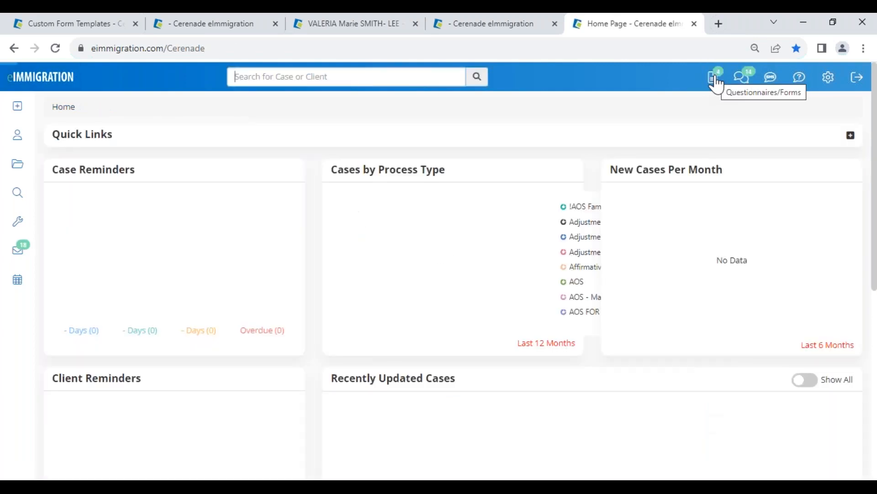
Step: In the case manager's questionnaire inbox in Chrome, open the "General Information for Business Client- VV 101323" form submitted by ABC CORPORATION FOR DEMO
{"action": "left_click", "coordinate": [715, 78]}
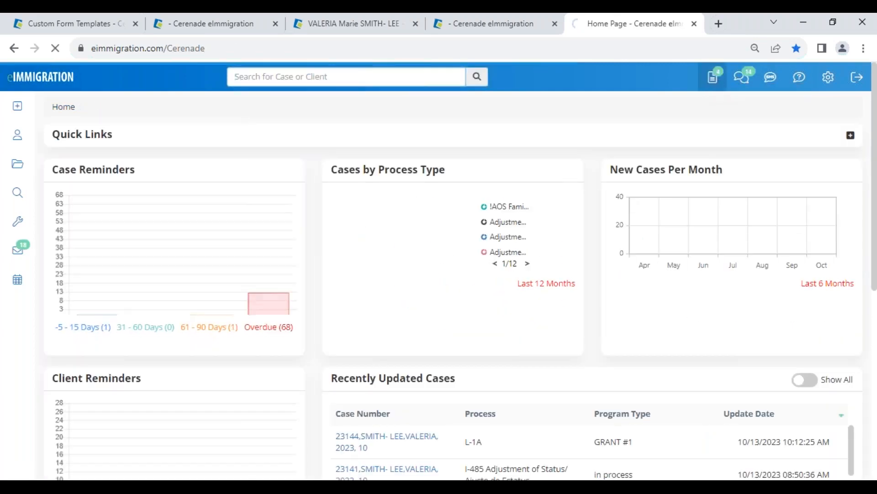
{"action": "scroll", "coordinate": [182, 328], "scroll_direction": "down", "scroll_amount": 2}
{"action": "left_click_drag", "start_coordinate": [181, 324], "coordinate": [389, 330]}
{"action": "left_click_drag", "start_coordinate": [380, 321], "coordinate": [563, 325]}
{"action": "left_click", "coordinate": [77, 324]}
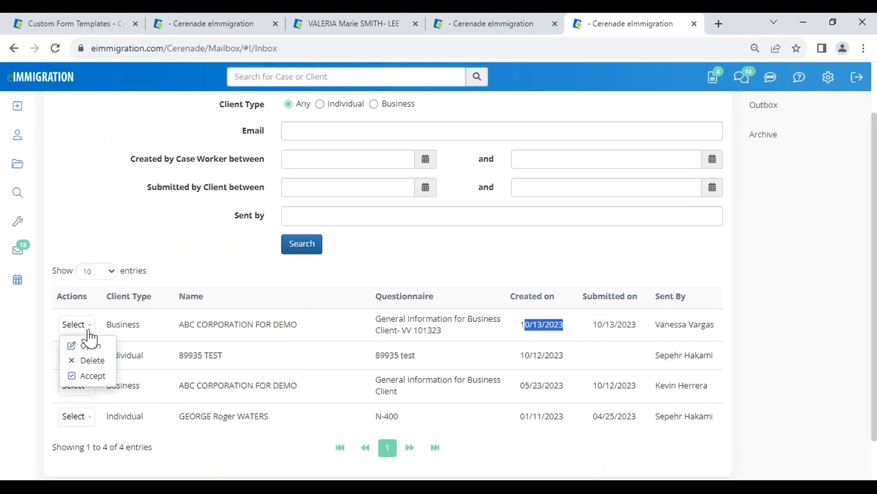
{"action": "left_click", "coordinate": [89, 344]}
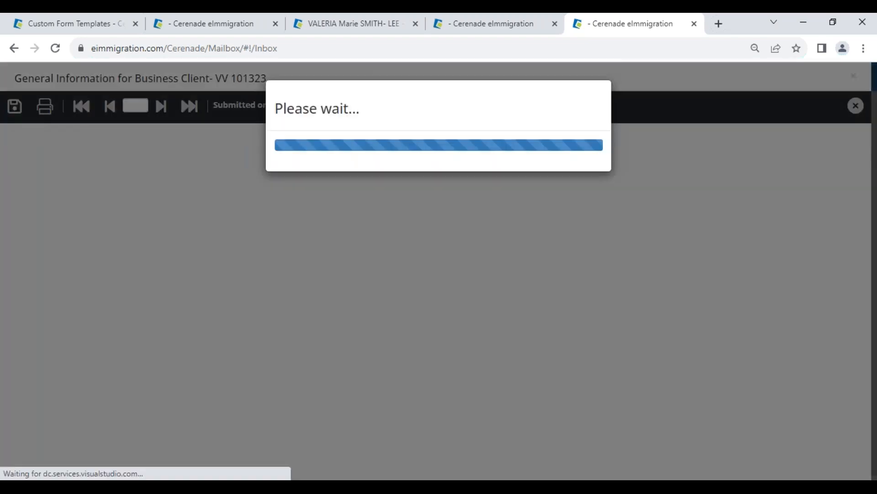
Step: Check the original values of the highlighted case number and NAICS number fields, then accept the submitted questionnaire
{"action": "scroll", "coordinate": [173, 365], "scroll_direction": "down", "scroll_amount": 4}
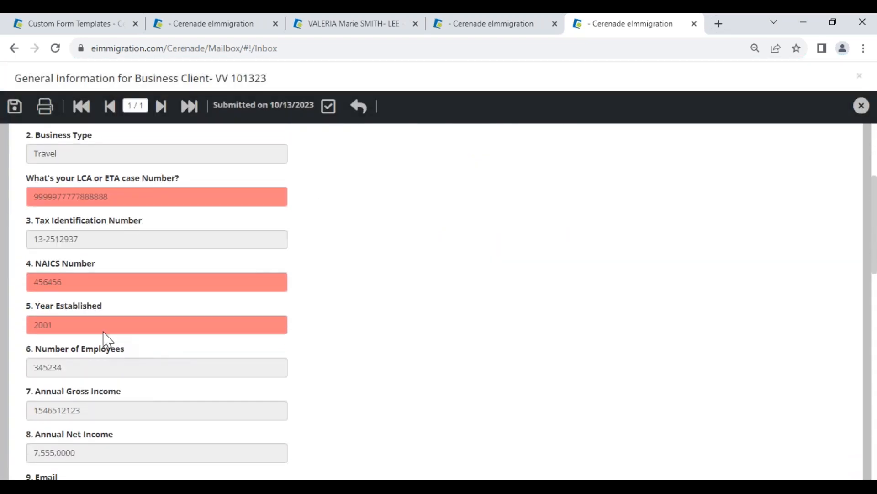
{"action": "left_click", "coordinate": [63, 196]}
{"action": "left_click_drag", "start_coordinate": [133, 131], "coordinate": [182, 147]}
{"action": "left_click", "coordinate": [50, 299]}
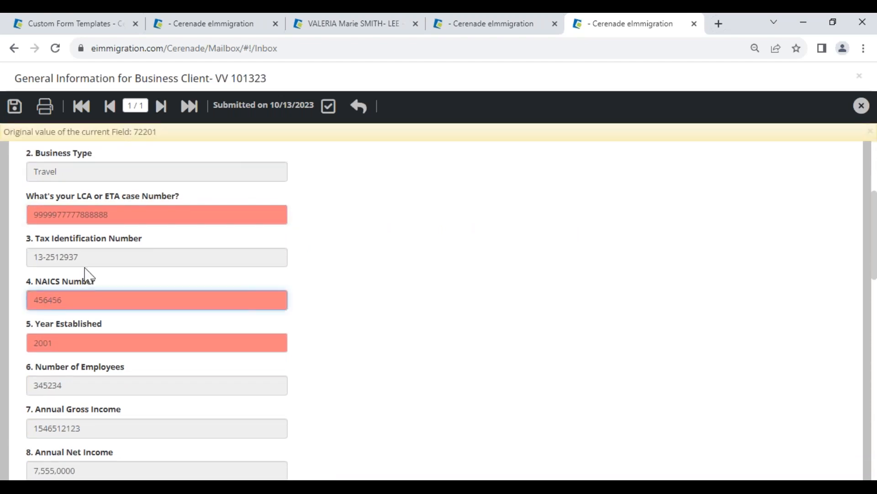
{"action": "left_click_drag", "start_coordinate": [133, 132], "coordinate": [157, 132]}
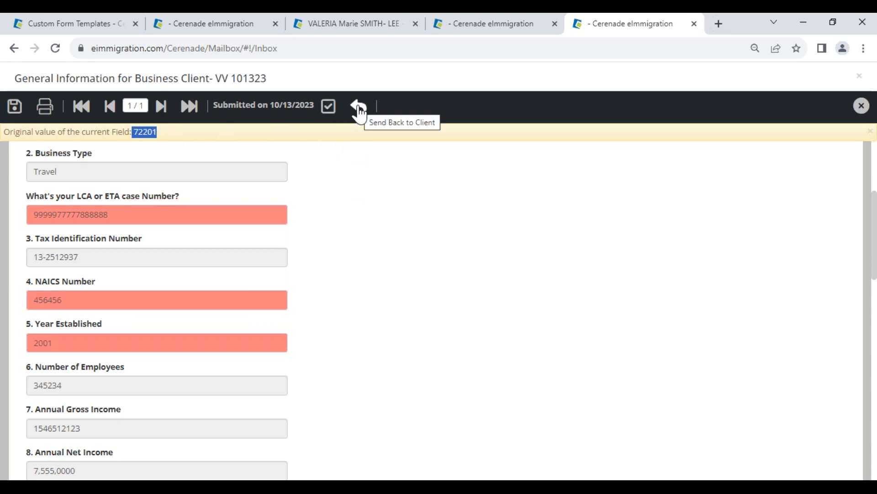
{"action": "left_click", "coordinate": [329, 110]}
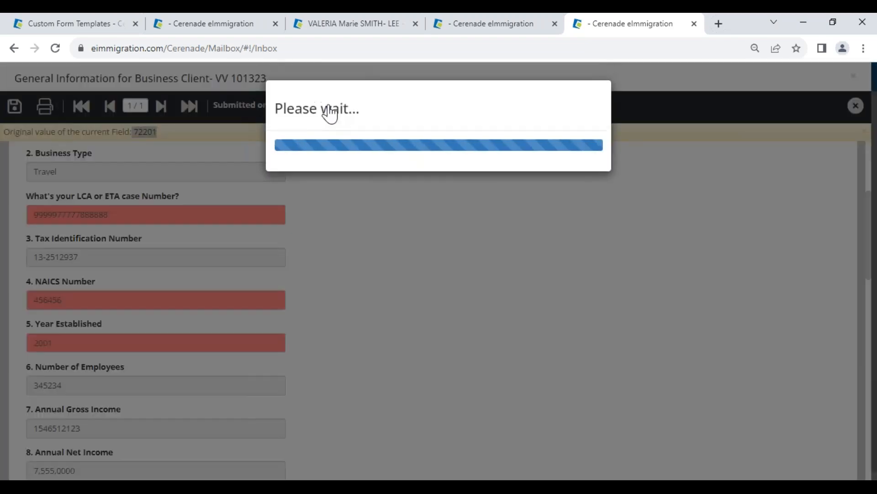
{"action": "left_click", "coordinate": [551, 123]}
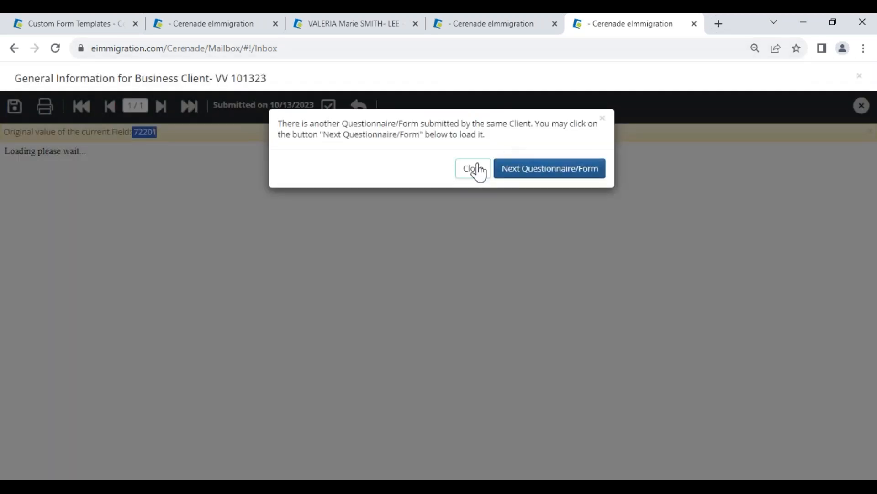
Step: Dismiss the offer to load another questionnaire, close the viewer, and open the business client record for ABC CORPORATION FOR DEMO
{"action": "left_click", "coordinate": [475, 170]}
{"action": "left_click", "coordinate": [694, 23]}
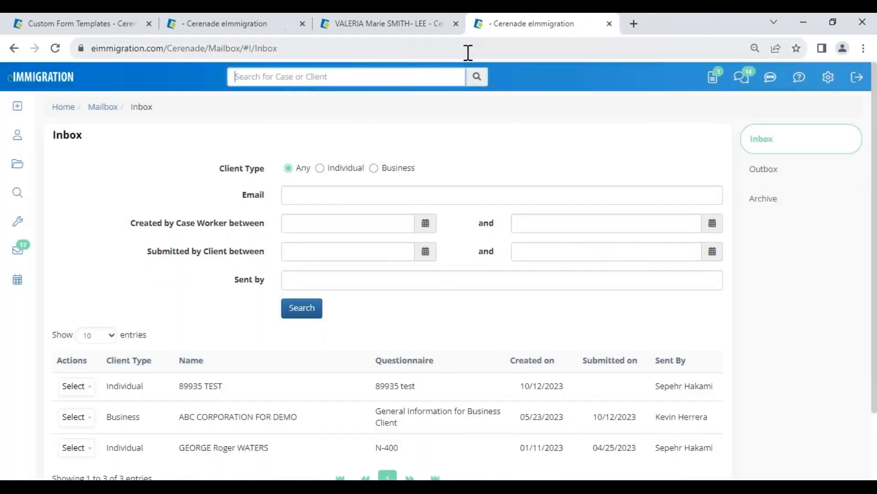
{"action": "left_click", "coordinate": [13, 136]}
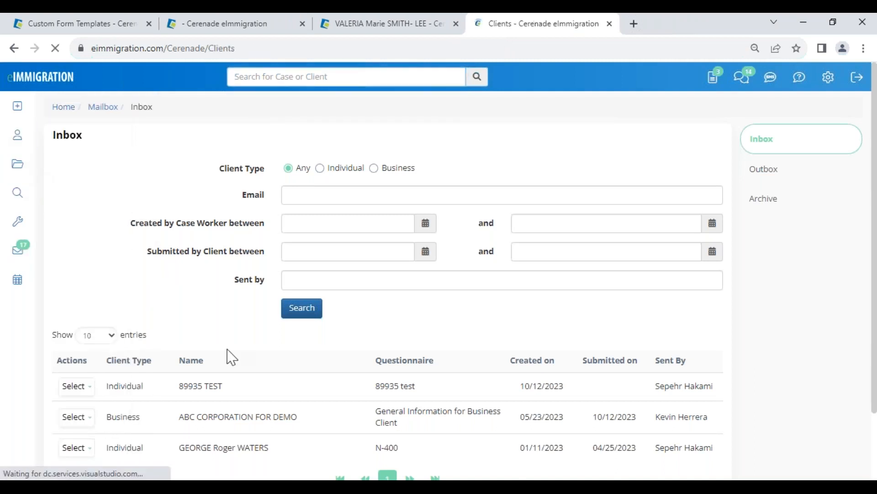
{"action": "left_click", "coordinate": [207, 195]}
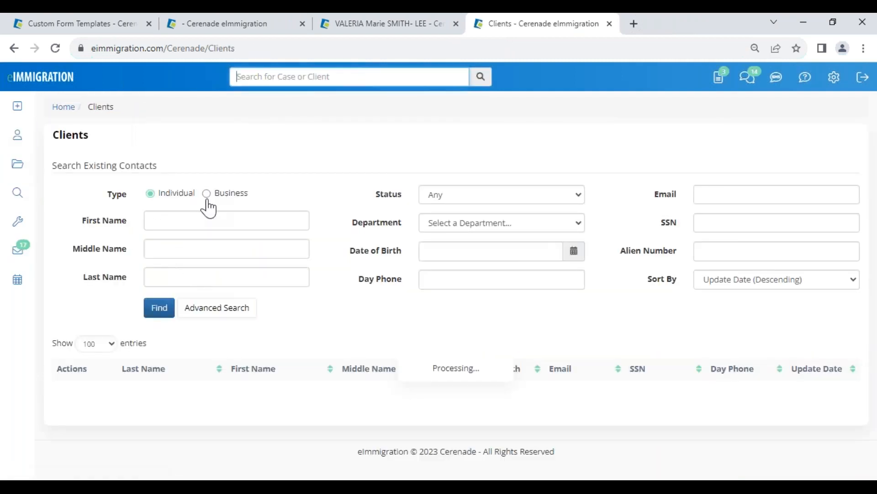
{"action": "scroll", "coordinate": [174, 275], "scroll_direction": "down", "scroll_amount": 4}
{"action": "left_click", "coordinate": [147, 155]}
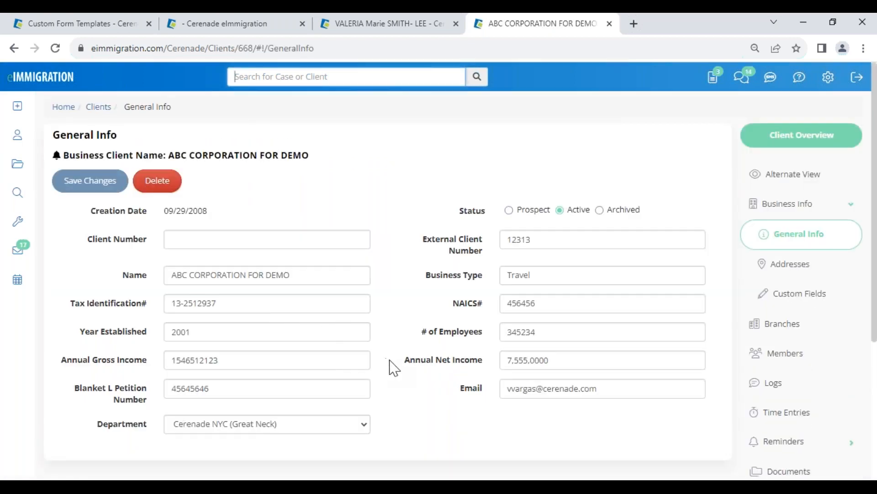
Step: Check the year established and NAICS number in the client's general info, and the LCA or ETA Case Number custom field
{"action": "left_click_drag", "start_coordinate": [190, 332], "coordinate": [161, 332]}
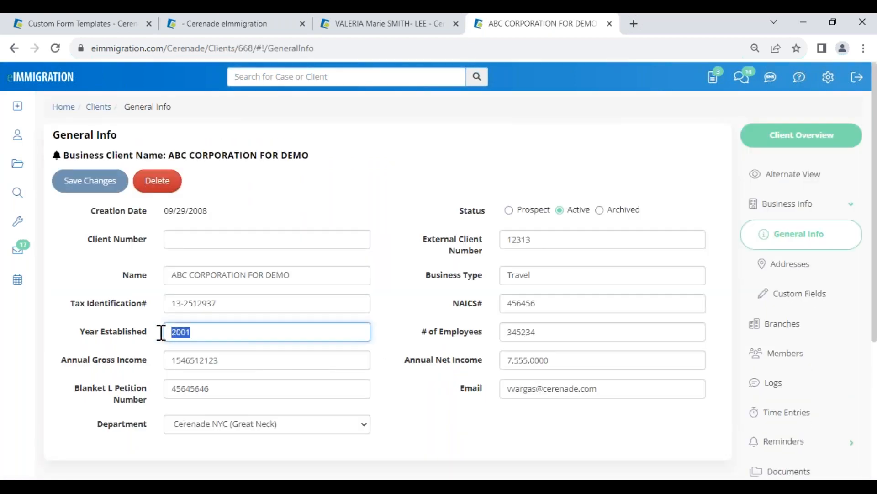
{"action": "left_click_drag", "start_coordinate": [549, 300], "coordinate": [476, 309]}
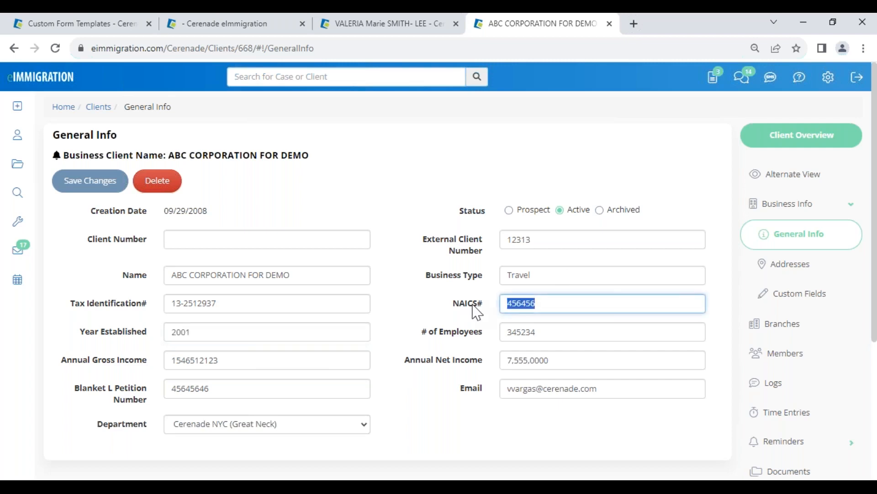
{"action": "left_click", "coordinate": [776, 293]}
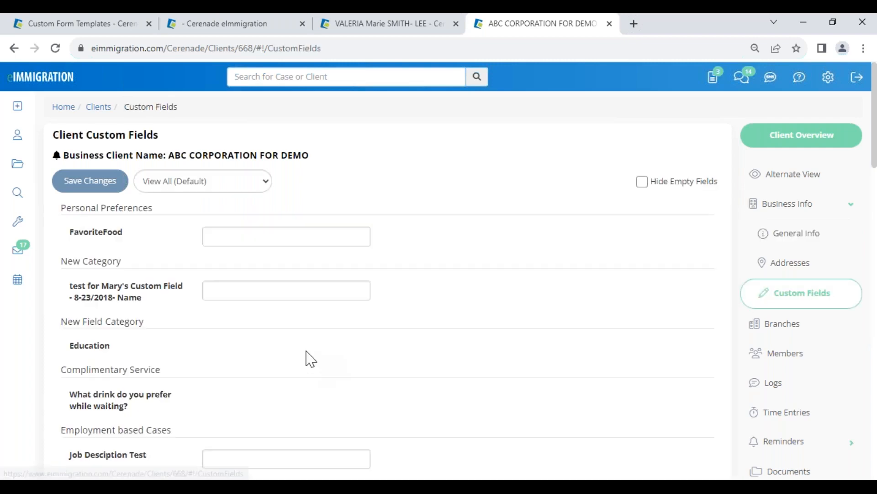
{"action": "scroll", "coordinate": [315, 375], "scroll_direction": "down", "scroll_amount": 4}
{"action": "scroll", "coordinate": [326, 392], "scroll_direction": "down", "scroll_amount": 15}
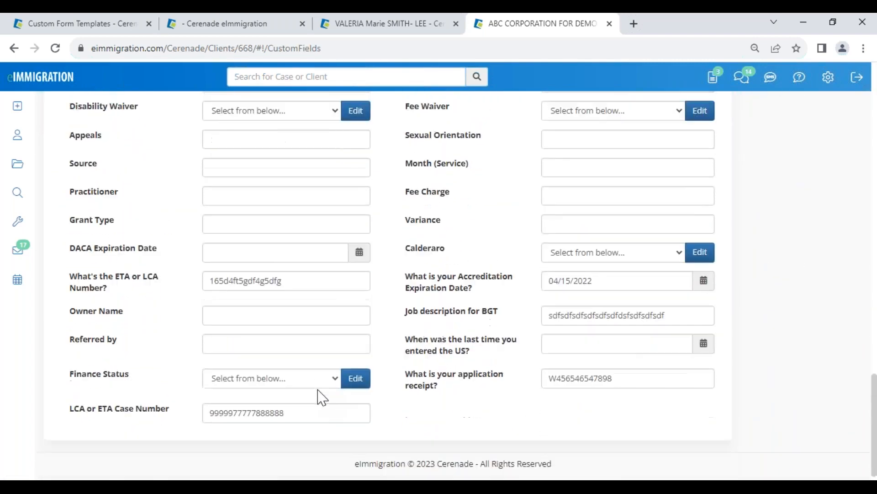
{"action": "left_click_drag", "start_coordinate": [285, 400], "coordinate": [201, 402]}
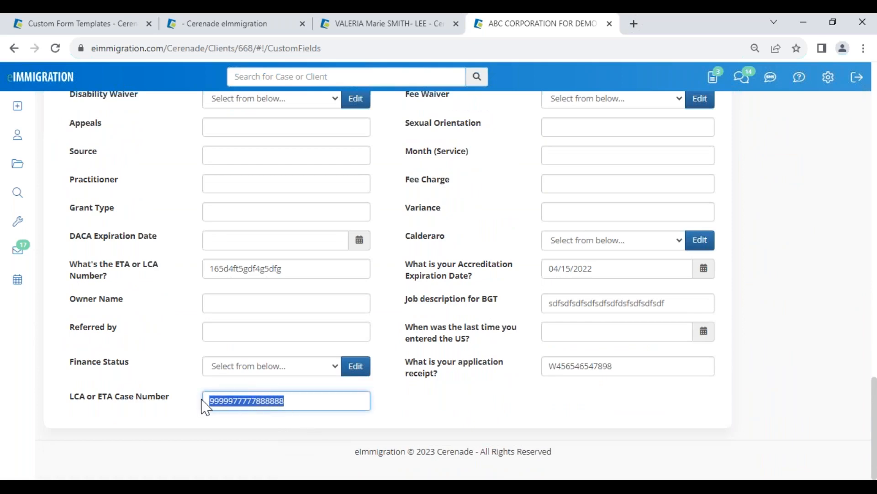
Step: In the case's open I-129 form, set the page 1 petitioner type to Organization, then save and close the form
{"action": "left_click", "coordinate": [250, 31]}
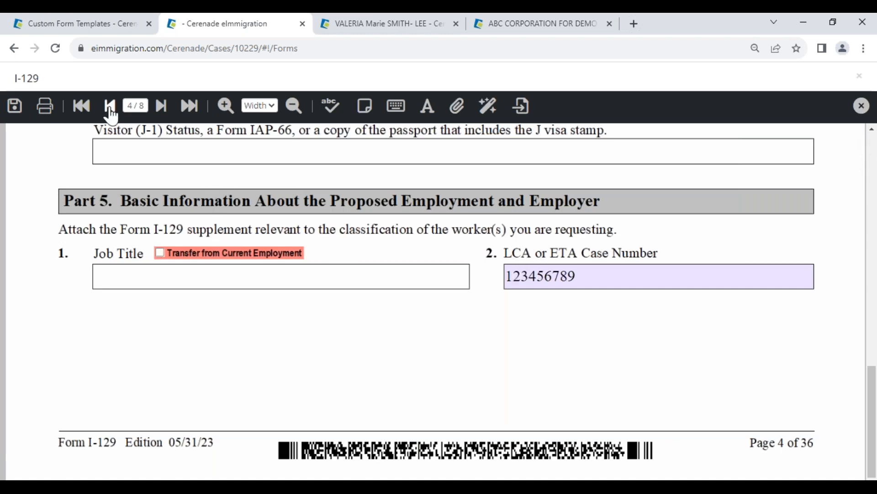
{"action": "left_click", "coordinate": [110, 106]}
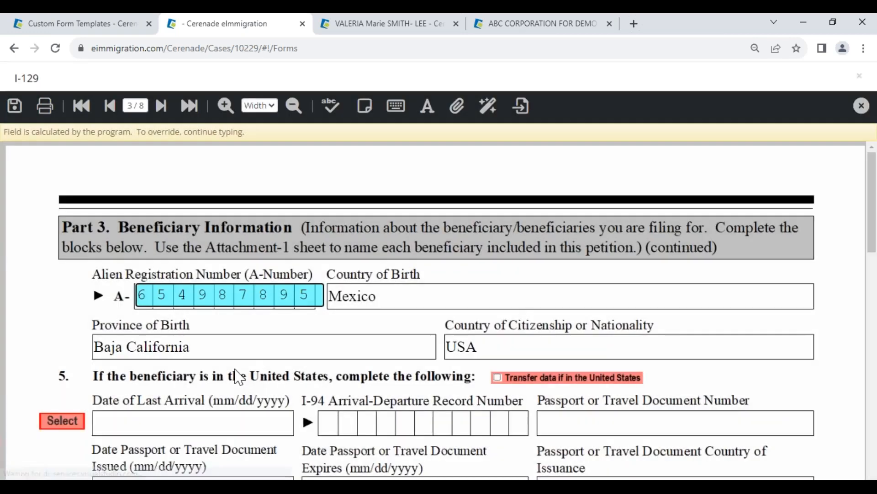
{"action": "scroll", "coordinate": [237, 377], "scroll_direction": "down", "scroll_amount": 2}
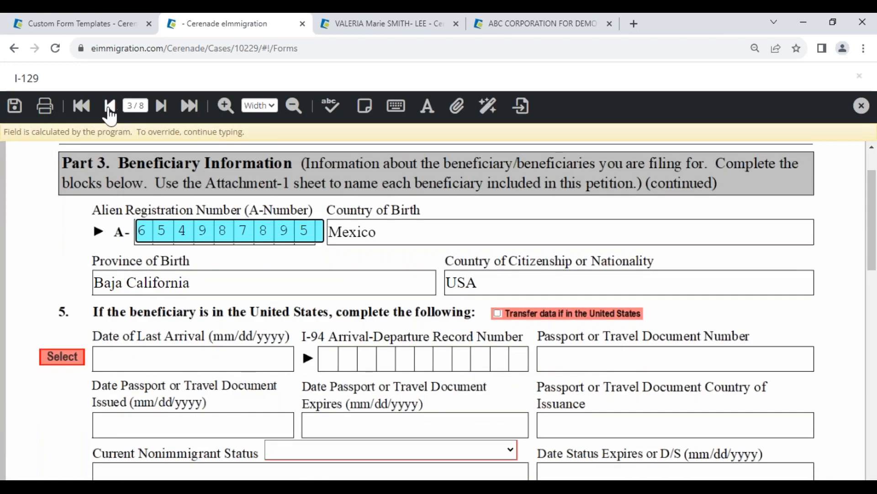
{"action": "left_click", "coordinate": [81, 106]}
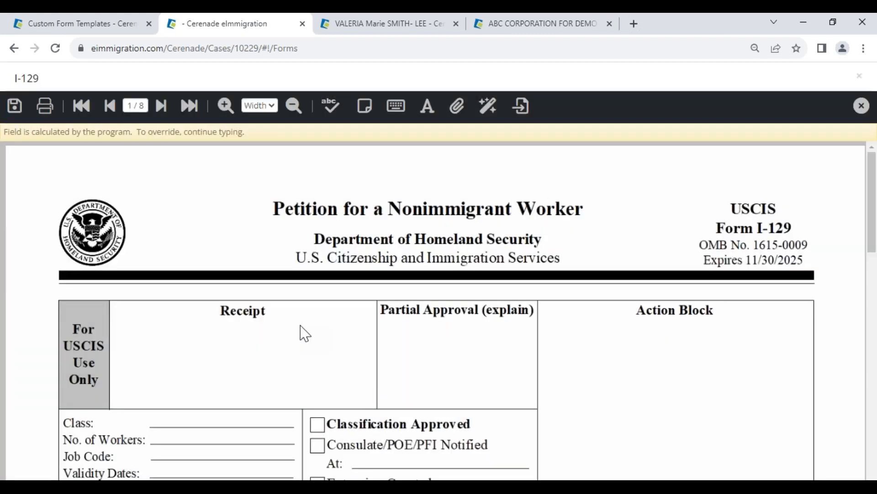
{"action": "scroll", "coordinate": [301, 333], "scroll_direction": "down", "scroll_amount": 3}
{"action": "scroll", "coordinate": [302, 333], "scroll_direction": "down", "scroll_amount": 4}
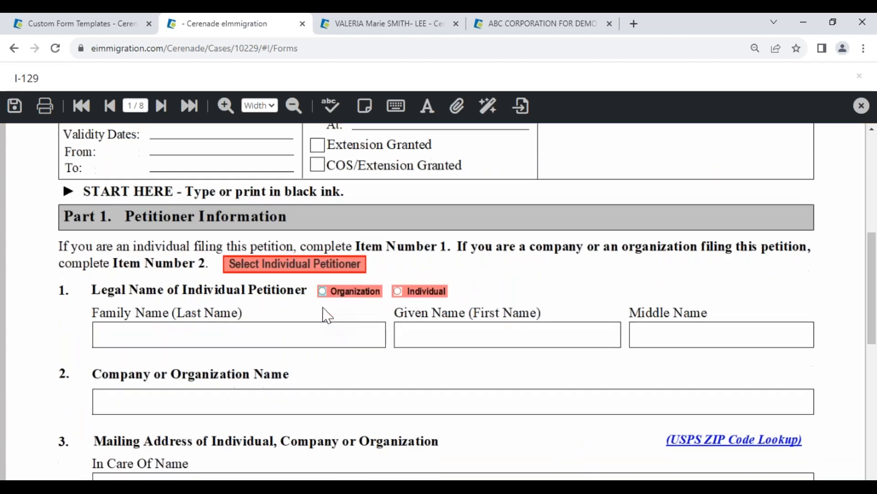
{"action": "left_click", "coordinate": [326, 293]}
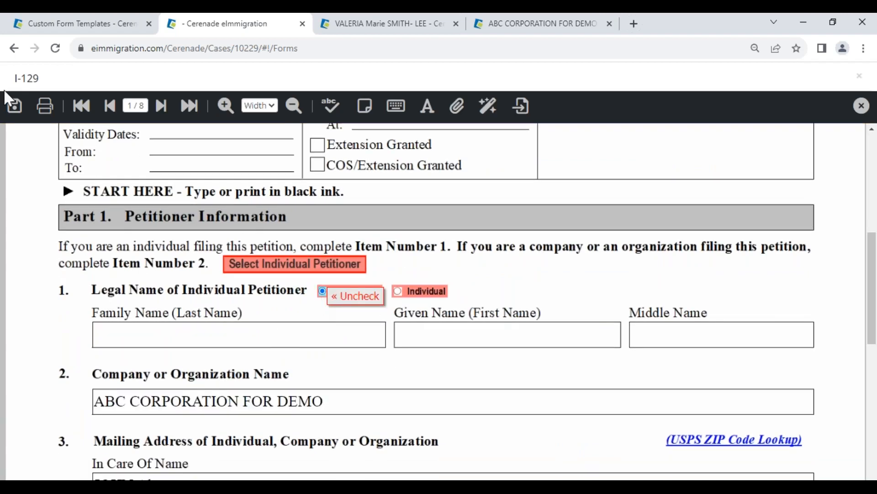
{"action": "left_click", "coordinate": [25, 106]}
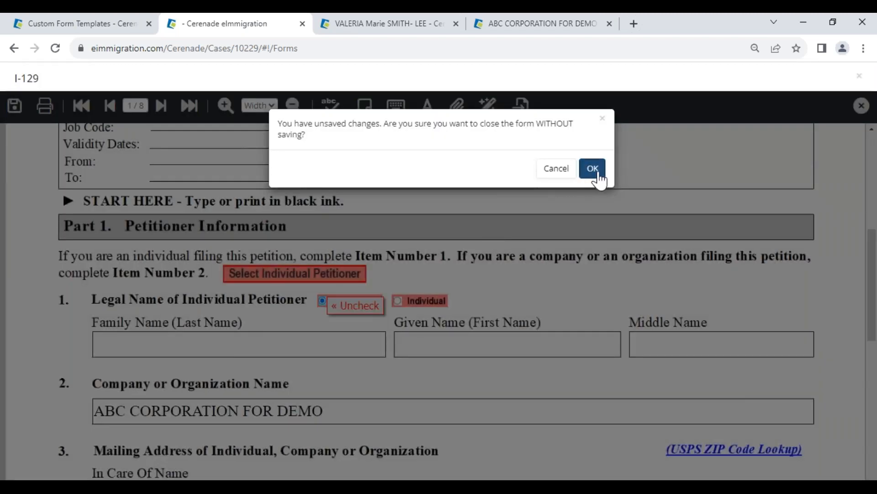
{"action": "left_click", "coordinate": [594, 170]}
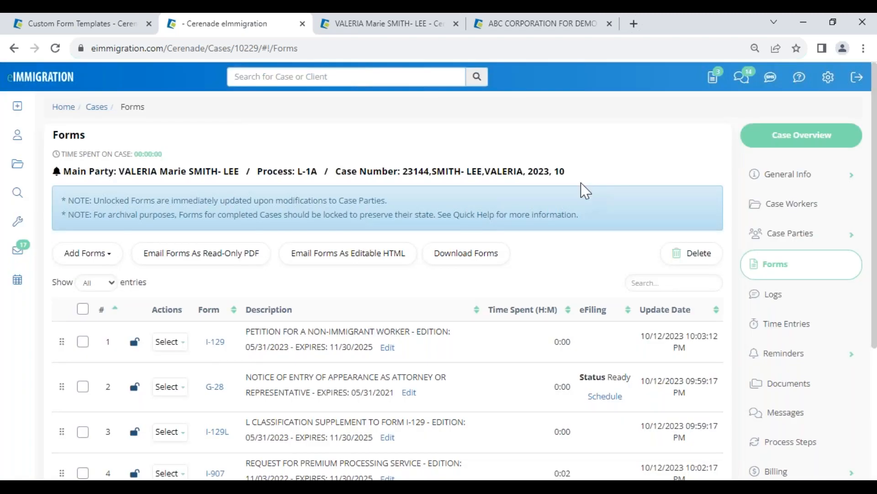
Step: Reopen the fifth form in the case's list, the I-129, and select Organization as the petitioner type on page 1
{"action": "scroll", "coordinate": [231, 364], "scroll_direction": "down", "scroll_amount": 5}
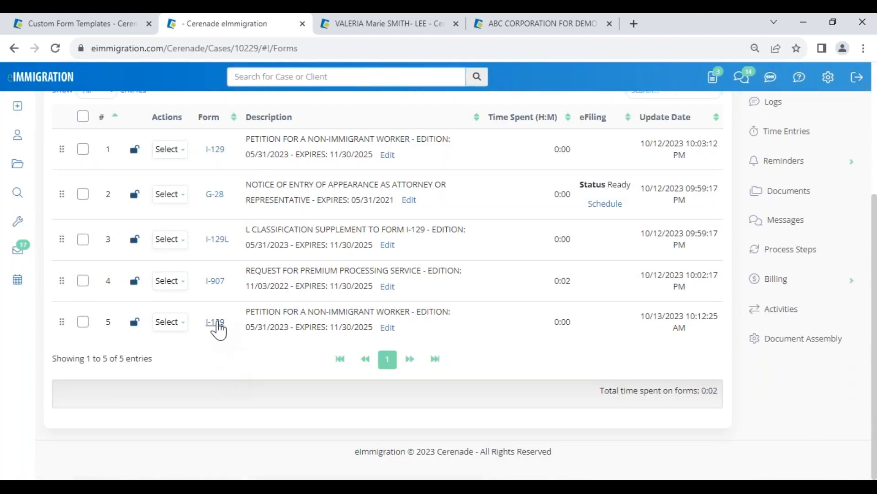
{"action": "left_click", "coordinate": [215, 322]}
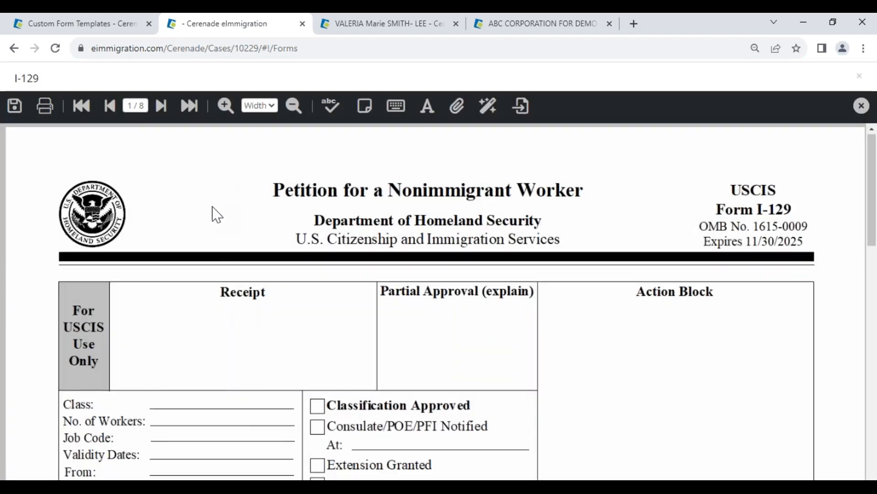
{"action": "scroll", "coordinate": [231, 301], "scroll_direction": "down", "scroll_amount": 6}
{"action": "scroll", "coordinate": [231, 302], "scroll_direction": "down", "scroll_amount": 4}
{"action": "left_click", "coordinate": [323, 163]}
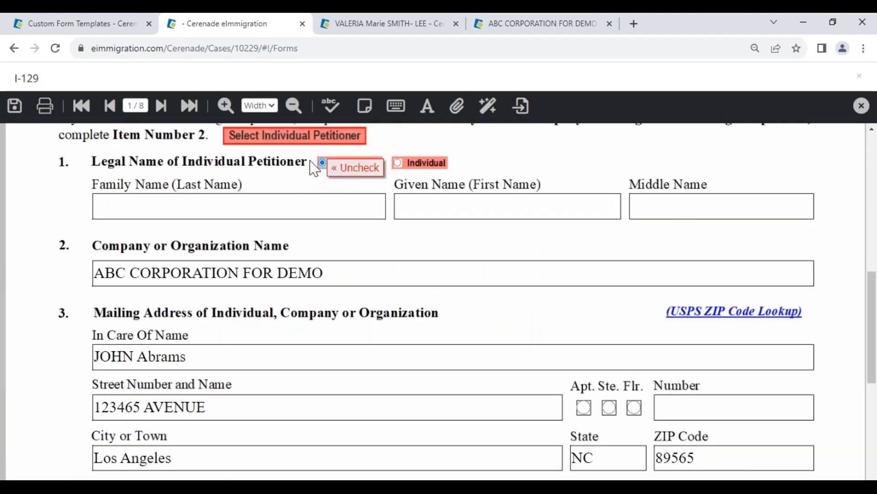
Step: On page 4 of the I-129, check the LCA or ETA Case Number and transfer the job title from current employment
{"action": "left_click", "coordinate": [131, 106]}
{"action": "type", "text": "4"}
{"action": "key", "text": "Return"}
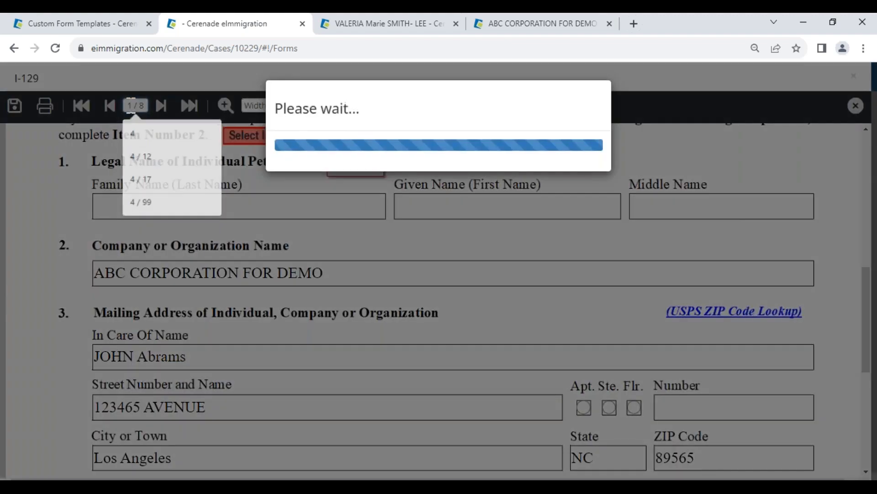
{"action": "scroll", "coordinate": [443, 289], "scroll_direction": "down", "scroll_amount": 15}
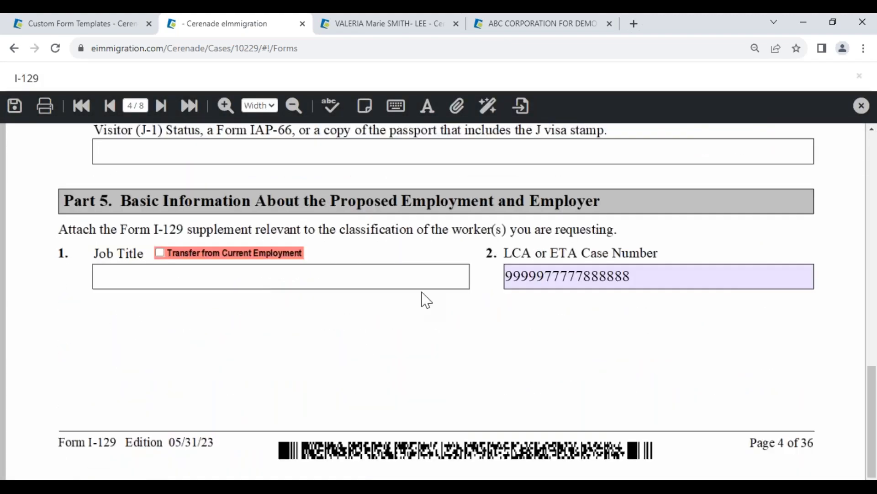
{"action": "left_click", "coordinate": [640, 271]}
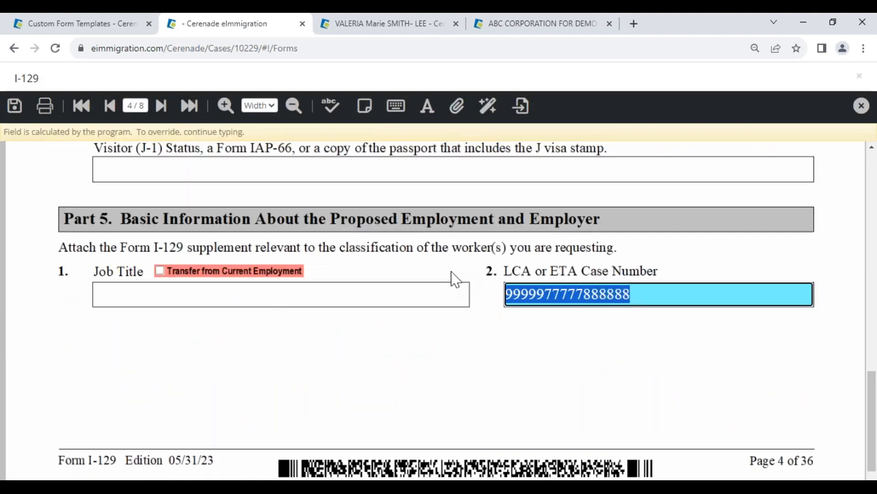
{"action": "left_click", "coordinate": [167, 270]}
{"action": "left_click", "coordinate": [160, 253]}
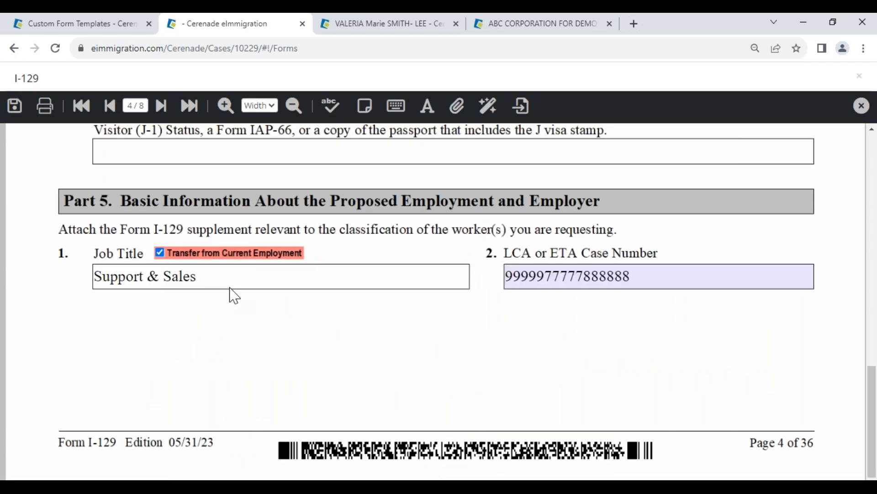
Step: Review the LCA or ETA Case Number custom field in the ABC CORPORATION FOR DEMO record, and view the individual client's general info
{"action": "left_click", "coordinate": [518, 31]}
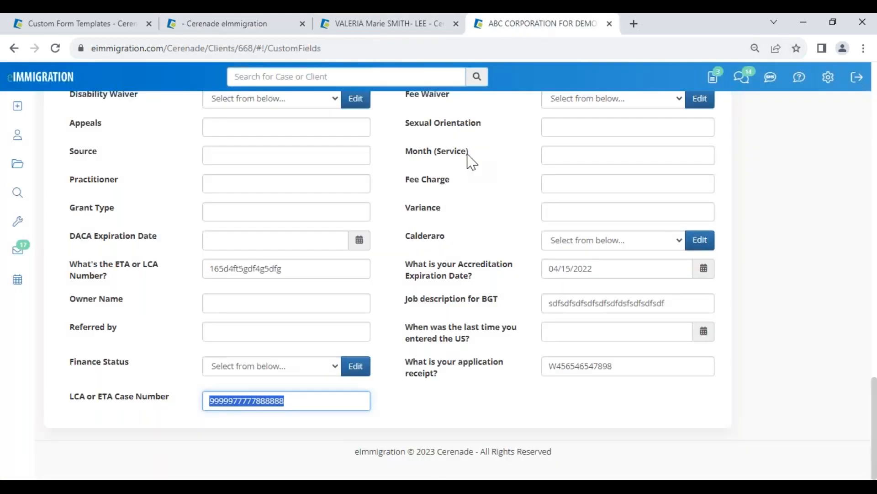
{"action": "left_click", "coordinate": [324, 411]}
{"action": "left_click_drag", "start_coordinate": [298, 398], "coordinate": [73, 405]}
{"action": "left_click", "coordinate": [164, 396]}
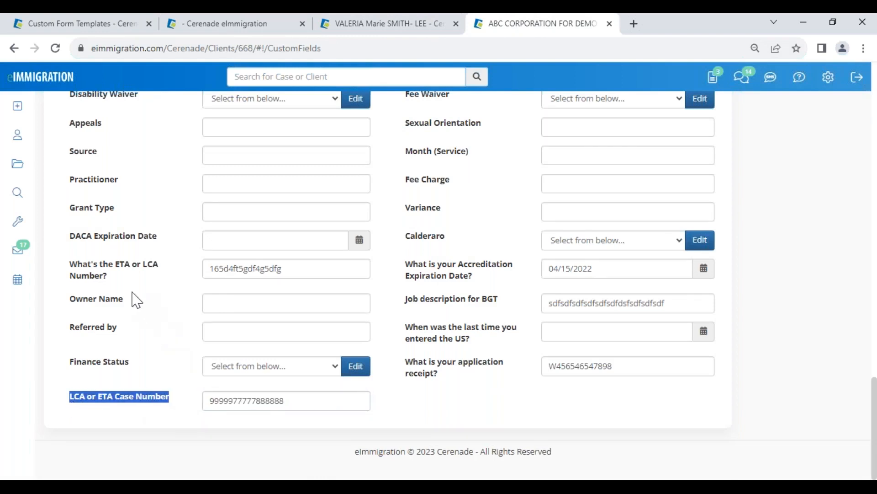
{"action": "scroll", "coordinate": [352, 245], "scroll_direction": "up", "scroll_amount": 10}
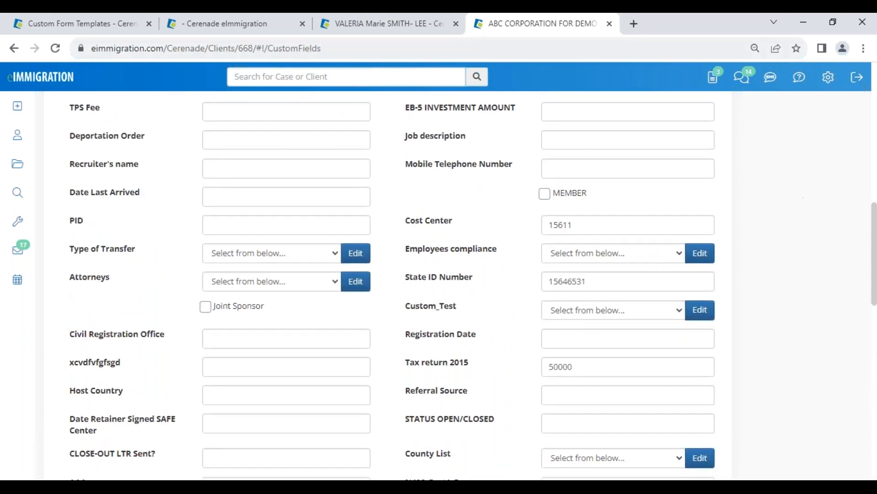
{"action": "left_click", "coordinate": [345, 23]}
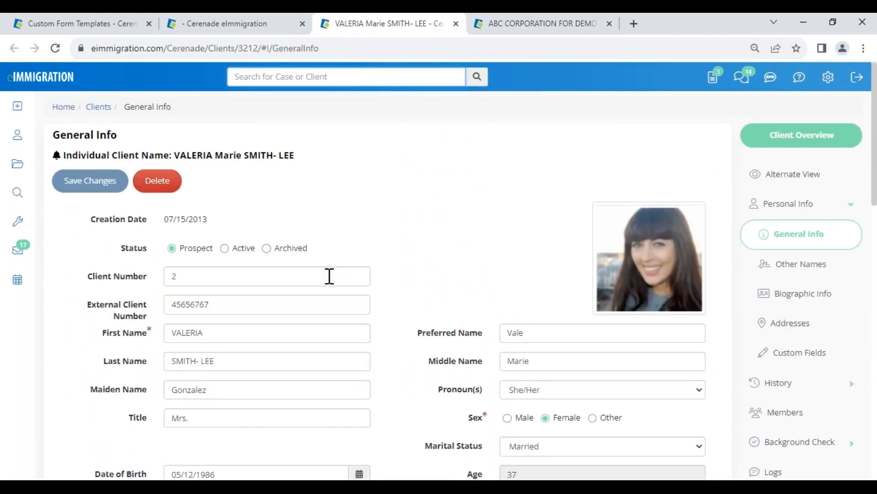
{"action": "scroll", "coordinate": [426, 322], "scroll_direction": "down", "scroll_amount": 3}
{"action": "scroll", "coordinate": [427, 327], "scroll_direction": "up", "scroll_amount": 3}
Step: Return to the I-129 form and save it with the transferred job title
{"action": "left_click", "coordinate": [242, 24]}
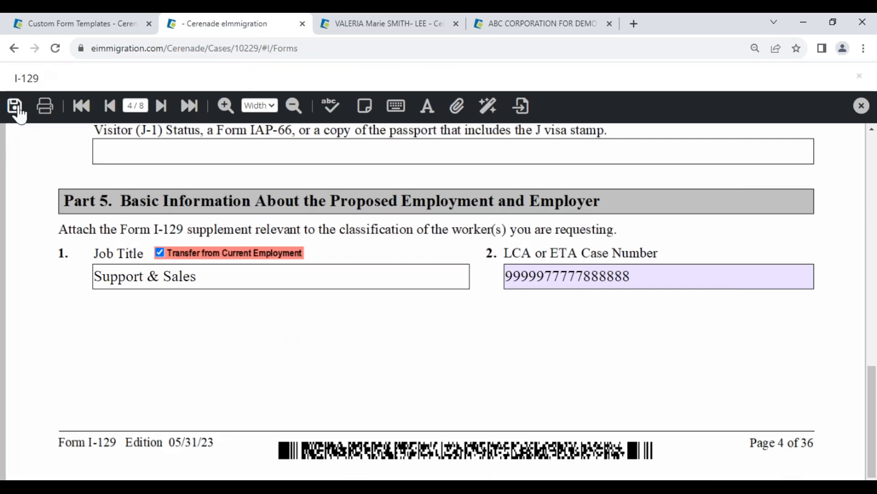
{"action": "left_click", "coordinate": [14, 106]}
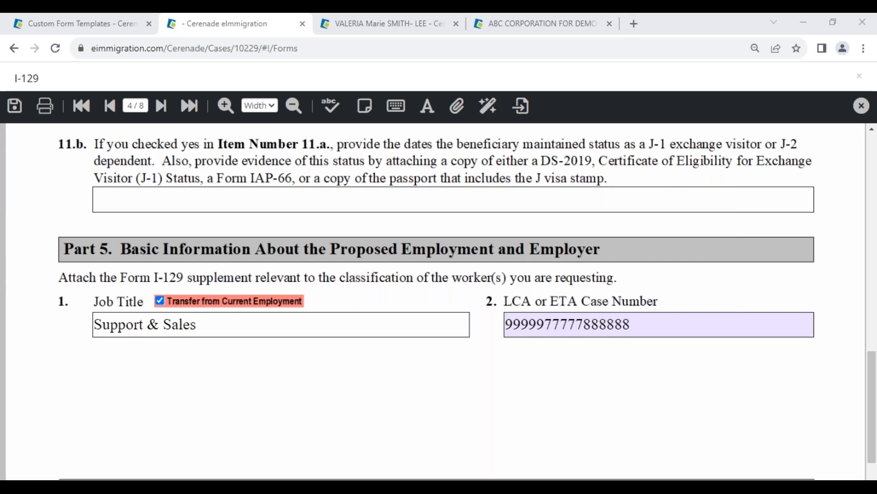
Step: Open the administrator's Application Settings and review the Default Country options in General Settings, leaving the country unselected
{"action": "left_click", "coordinate": [115, 24]}
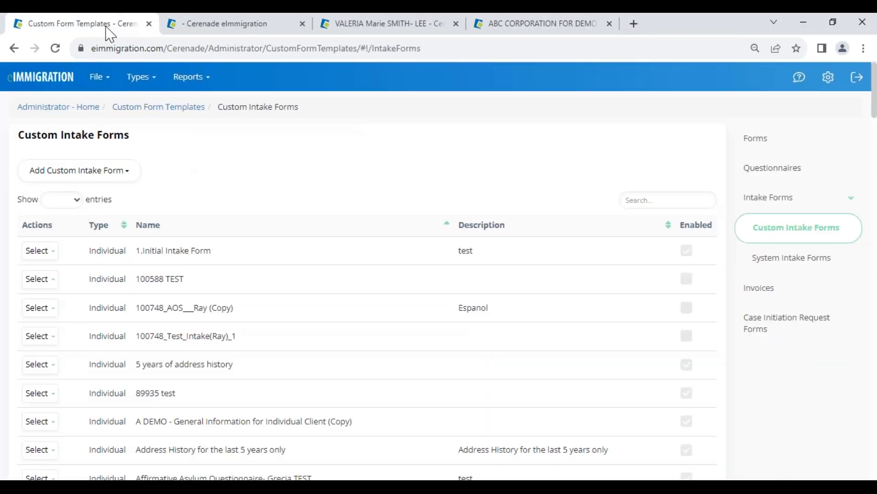
{"action": "left_click", "coordinate": [54, 108]}
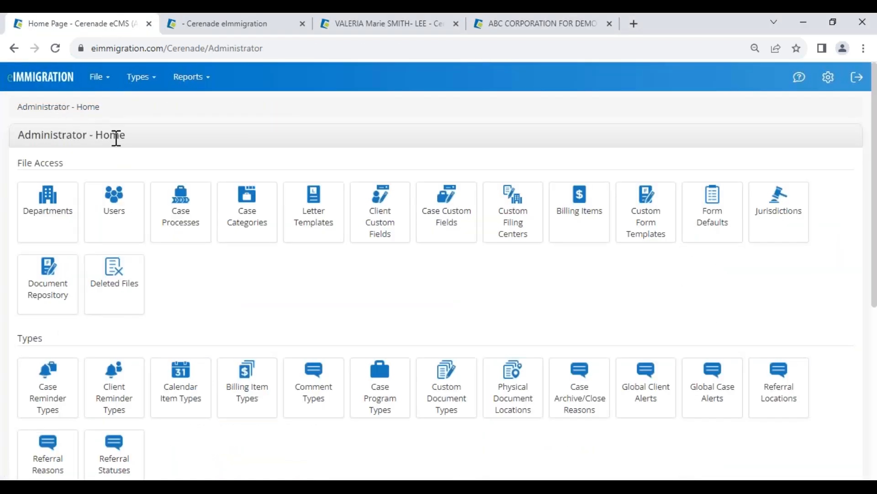
{"action": "scroll", "coordinate": [187, 341], "scroll_direction": "down", "scroll_amount": 6}
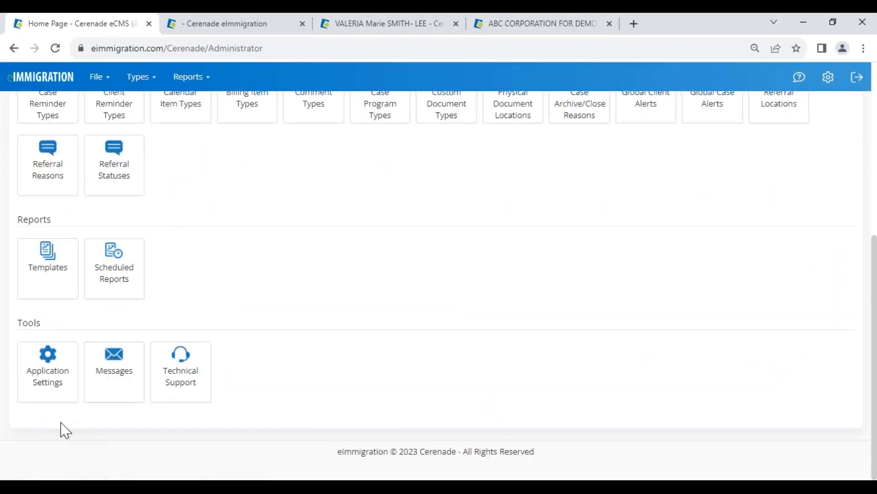
{"action": "left_click", "coordinate": [54, 383]}
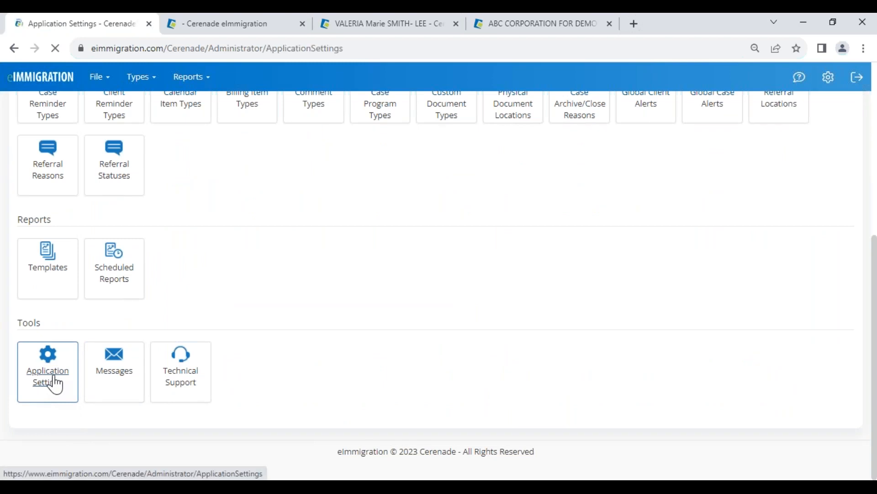
{"action": "left_click_drag", "start_coordinate": [49, 197], "coordinate": [121, 201]}
{"action": "left_click", "coordinate": [165, 205]}
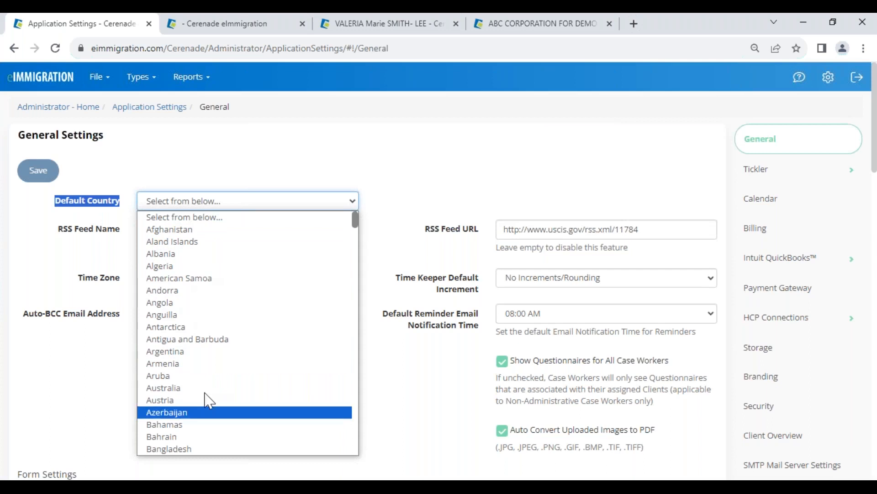
{"action": "left_click", "coordinate": [185, 217]}
{"action": "left_click", "coordinate": [178, 167]}
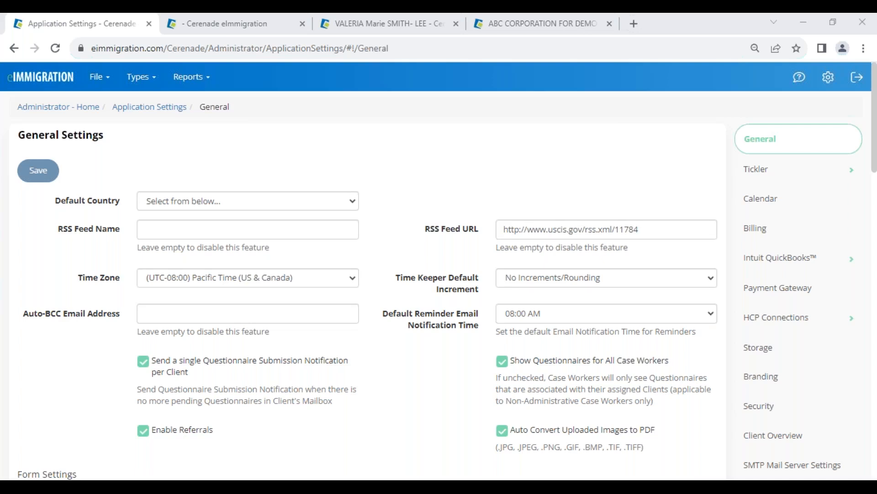
Step: From the administrator home page, view the Something you disliked option of the Feedback / Technical Support form and cancel the request
{"action": "left_click", "coordinate": [42, 82]}
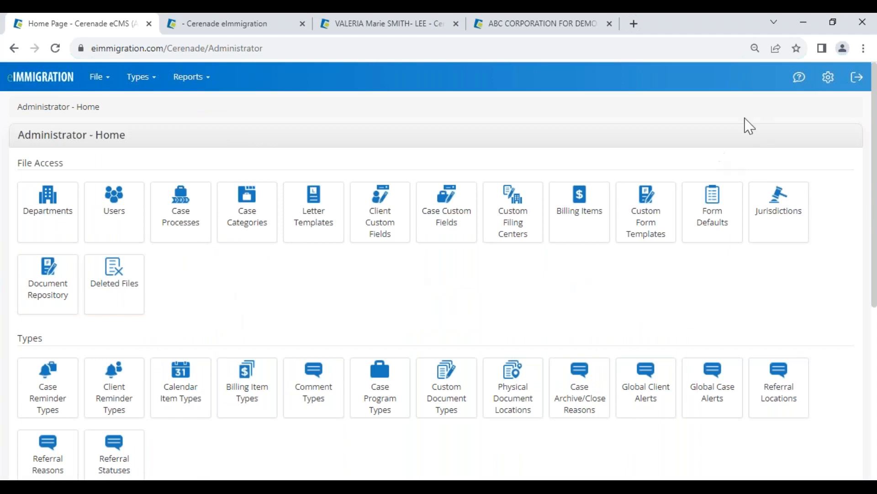
{"action": "left_click", "coordinate": [800, 77]}
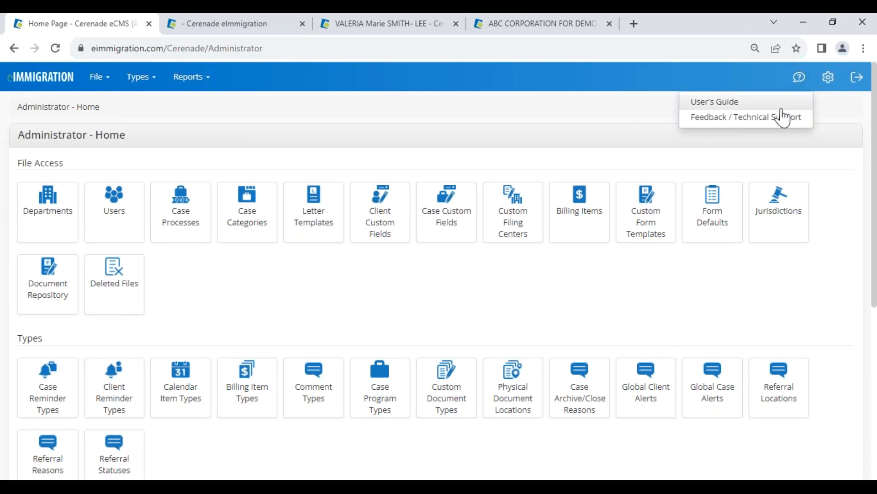
{"action": "left_click", "coordinate": [783, 119]}
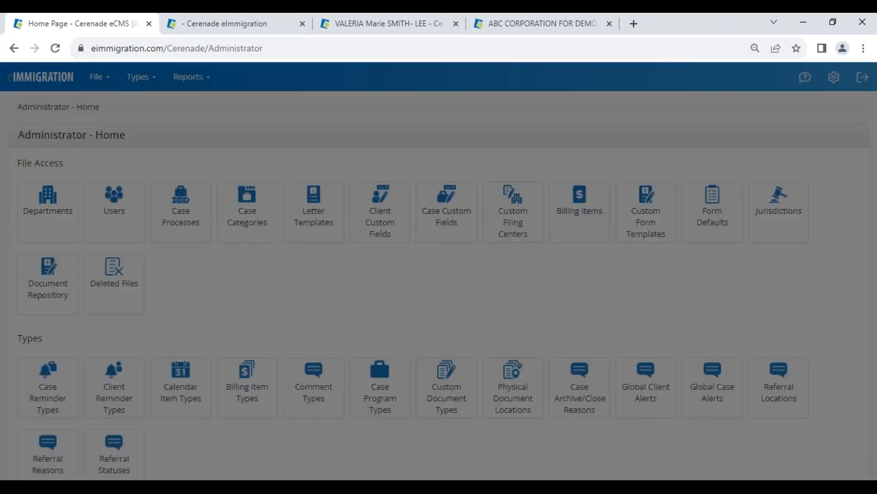
{"action": "left_click", "coordinate": [606, 213]}
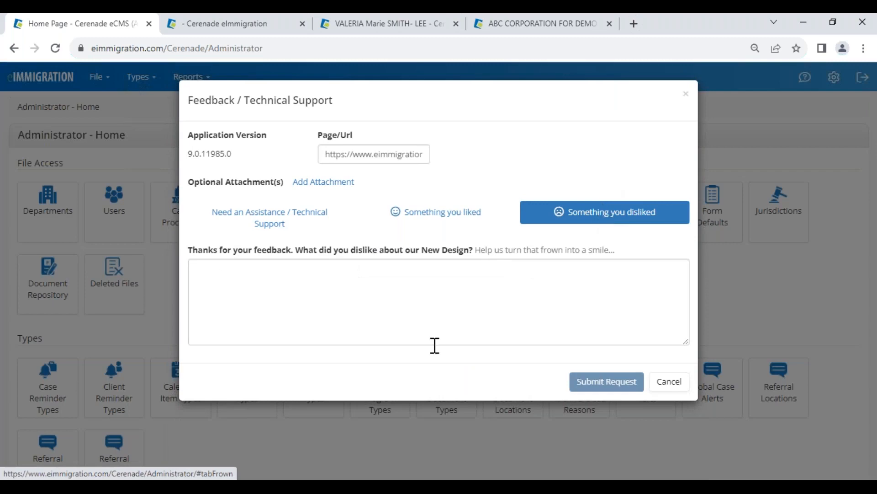
{"action": "left_click", "coordinate": [387, 306]}
{"action": "left_click", "coordinate": [669, 382]}
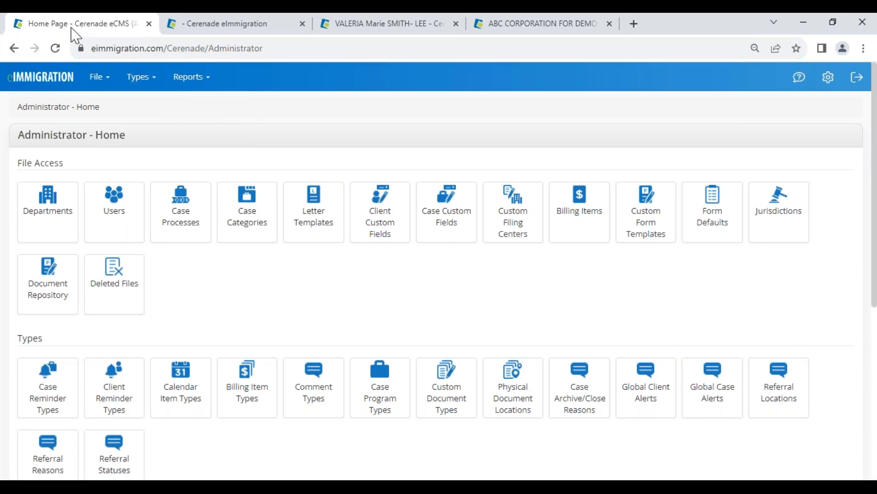
Step: Open the Alternate View of the ABC CORPORATION FOR DEMO record using the General Information for Business Client- VV 101323 template
{"action": "left_click", "coordinate": [363, 25]}
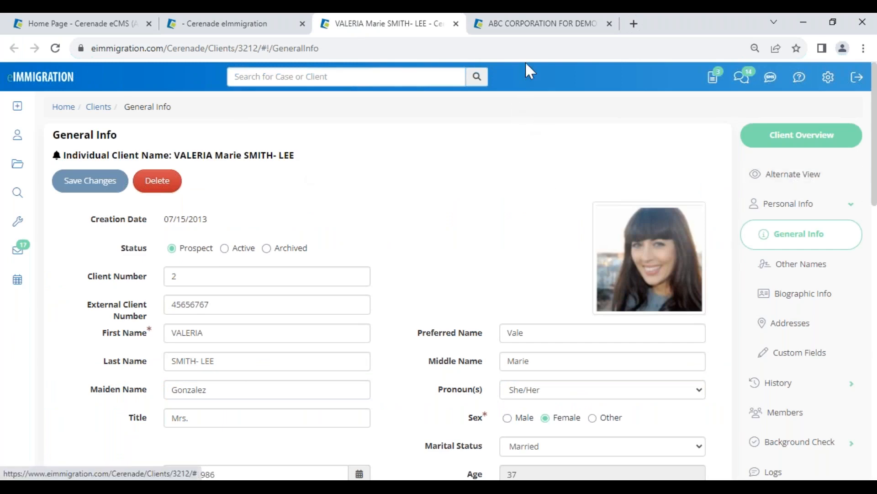
{"action": "left_click", "coordinate": [533, 25]}
{"action": "scroll", "coordinate": [720, 313], "scroll_direction": "up", "scroll_amount": 4}
{"action": "scroll", "coordinate": [720, 313], "scroll_direction": "up", "scroll_amount": 10}
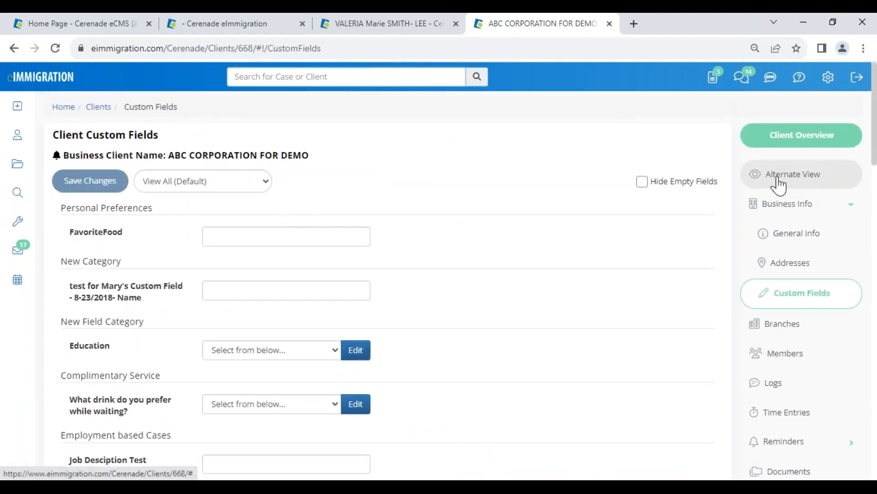
{"action": "left_click", "coordinate": [790, 180]}
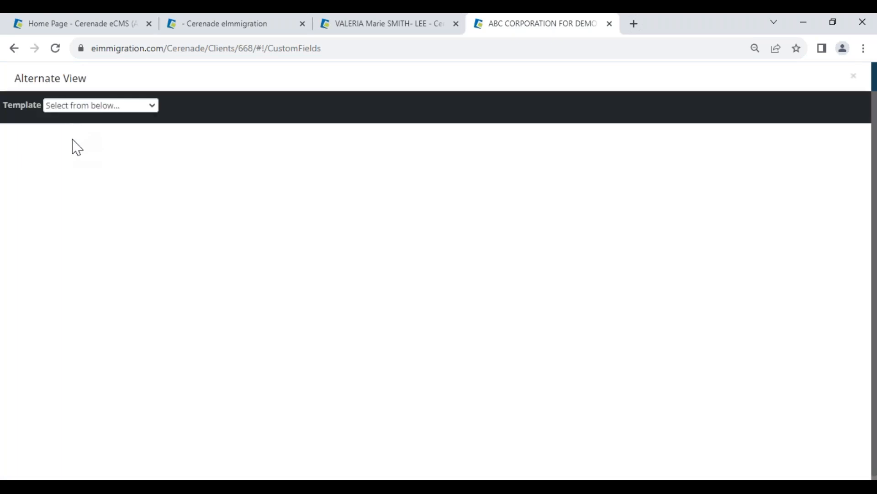
{"action": "left_click", "coordinate": [76, 107]}
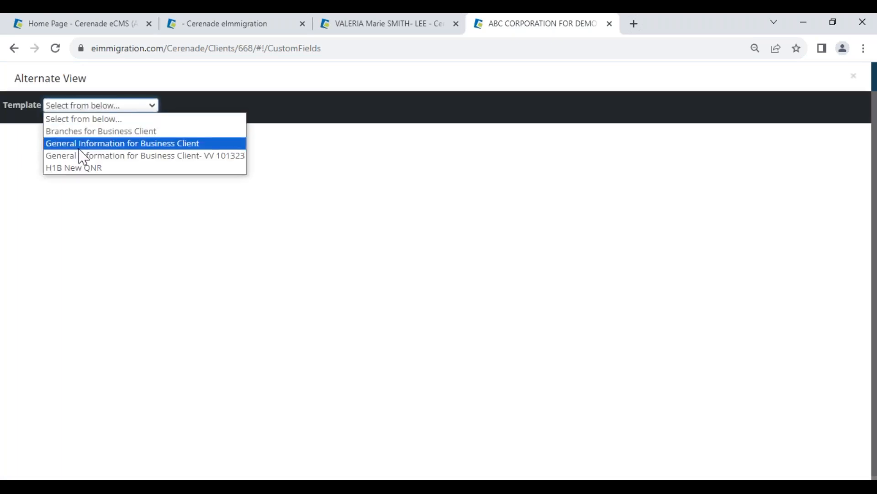
{"action": "left_click", "coordinate": [213, 157]}
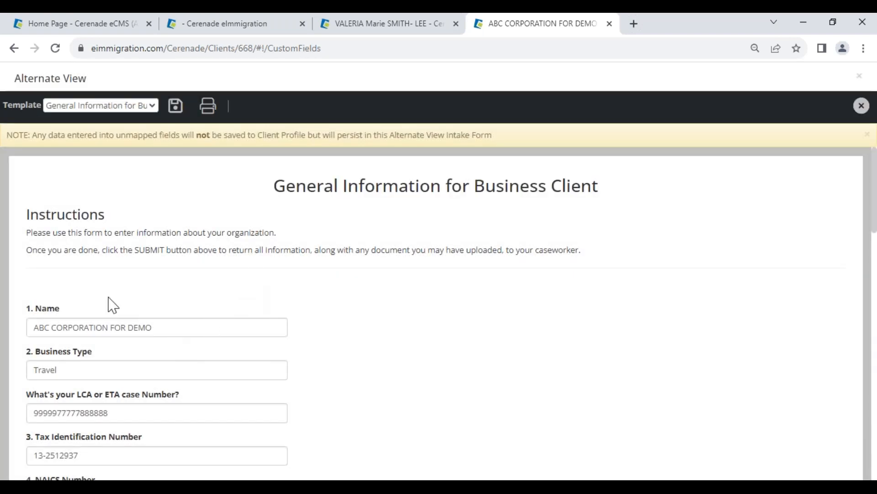
{"action": "left_click_drag", "start_coordinate": [8, 79], "coordinate": [128, 87]}
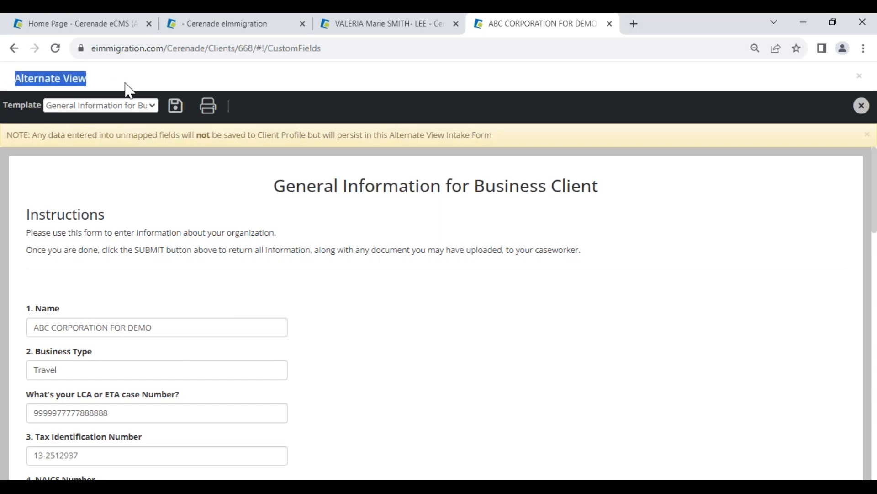
{"action": "scroll", "coordinate": [95, 421], "scroll_direction": "down", "scroll_amount": 3}
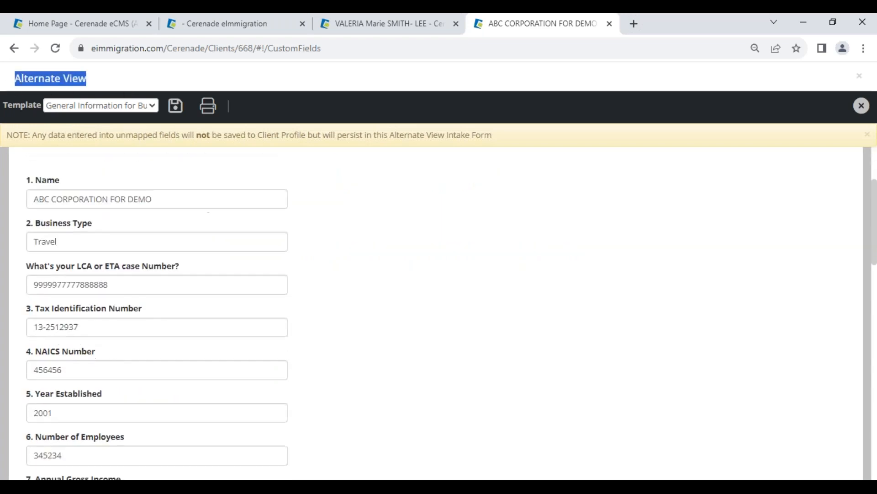
{"action": "double_click", "coordinate": [125, 287]}
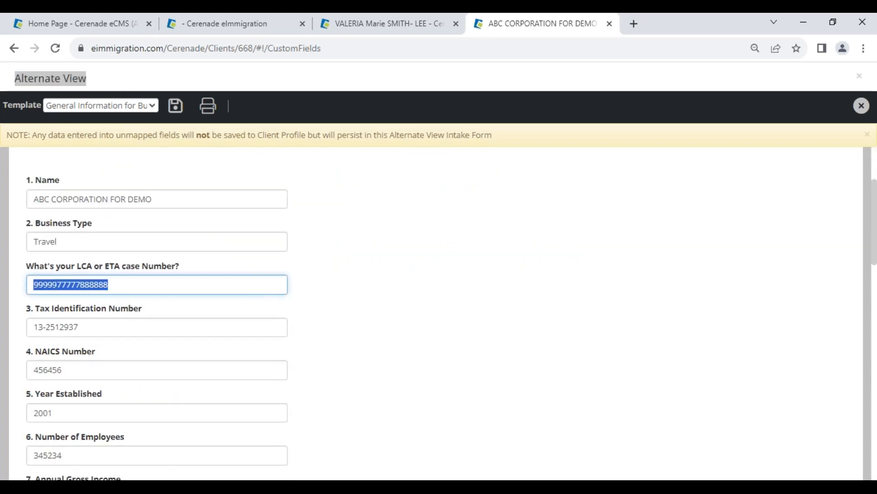
{"action": "type", "text": "456"}
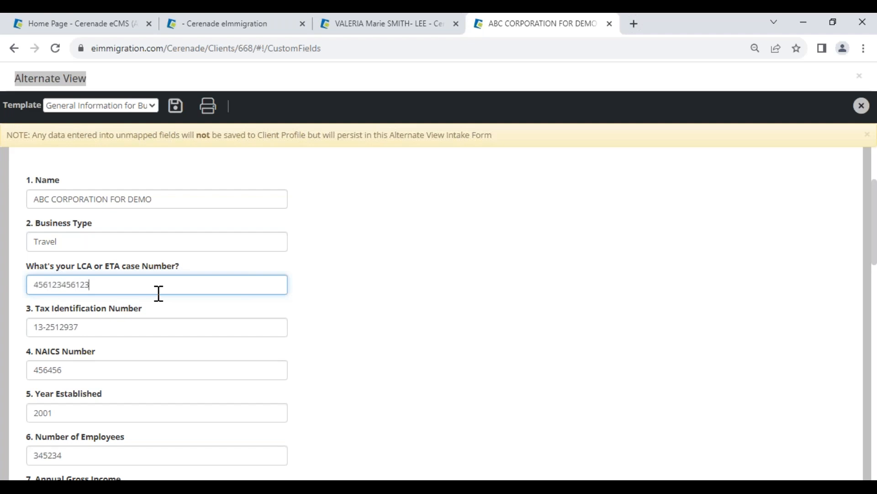
{"action": "type", "text": "123456123"}
{"action": "left_click", "coordinate": [176, 105]}
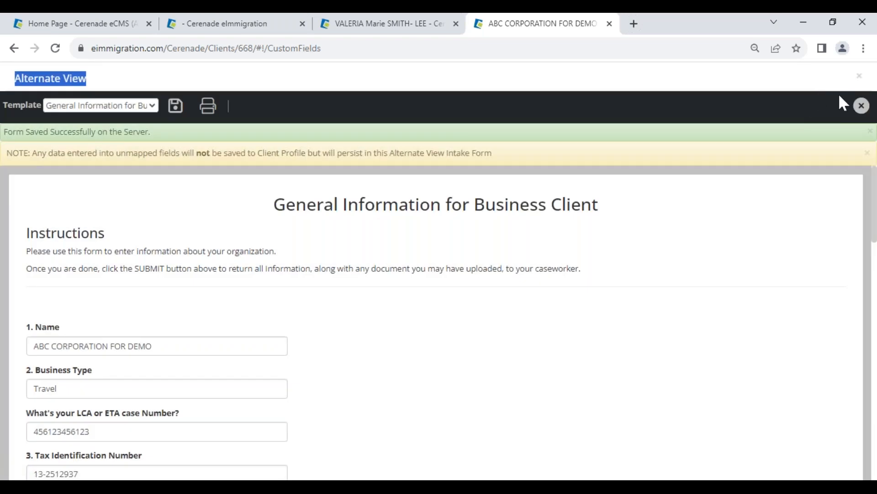
{"action": "left_click", "coordinate": [862, 105]}
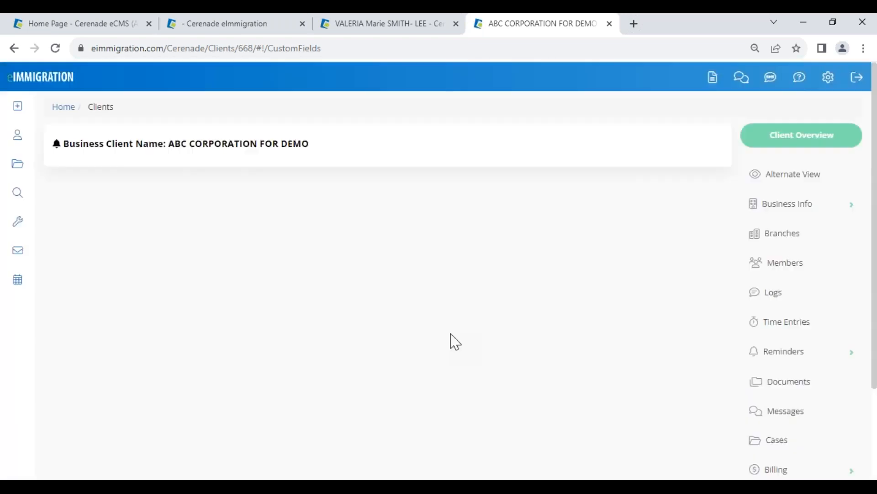
Step: Check the LCA or ETA Case Number at the end of the ABC CORPORATION FOR DEMO record's custom fields
{"action": "scroll", "coordinate": [778, 306], "scroll_direction": "down", "scroll_amount": 10}
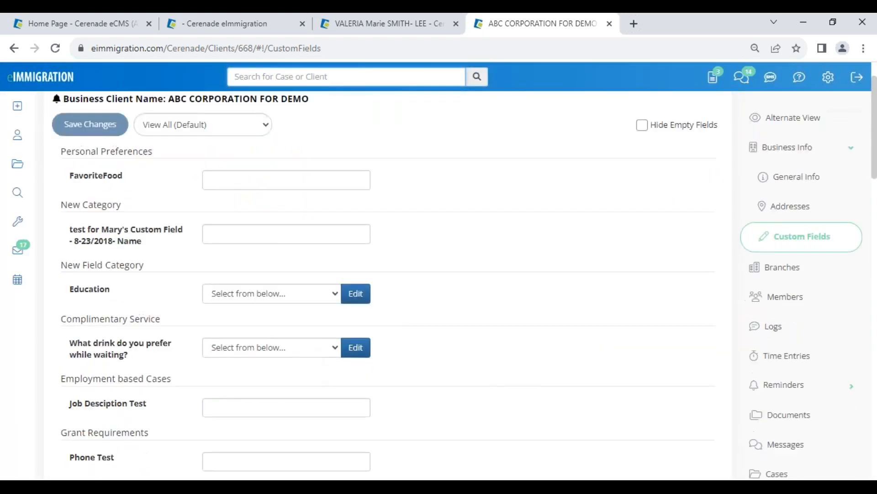
{"action": "scroll", "coordinate": [294, 382], "scroll_direction": "down", "scroll_amount": 8}
{"action": "left_click_drag", "start_coordinate": [280, 403], "coordinate": [196, 406]}
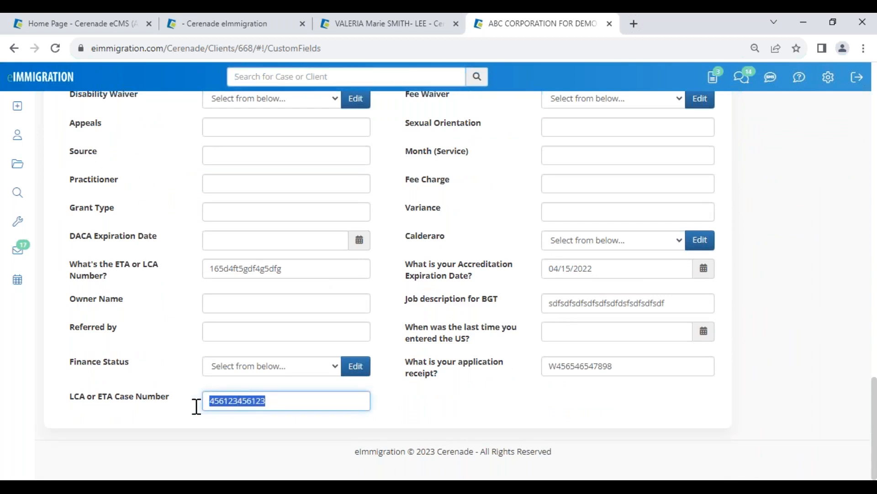
{"action": "left_click_drag", "start_coordinate": [281, 402], "coordinate": [188, 391]}
{"action": "left_click", "coordinate": [177, 413]}
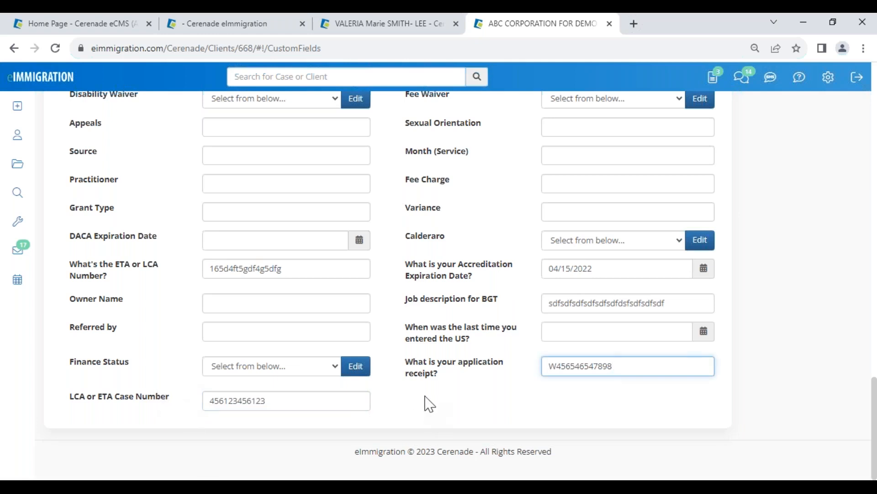
{"action": "scroll", "coordinate": [434, 434], "scroll_direction": "up", "scroll_amount": 20}
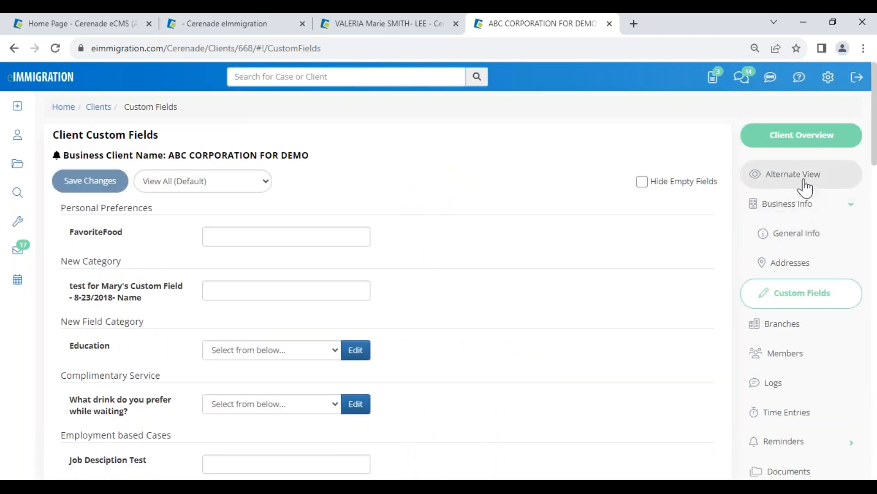
Step: Open the individual client's Alternate View using the General I-589 (Application for Asylum) Questionnaire template
{"action": "left_click", "coordinate": [414, 27]}
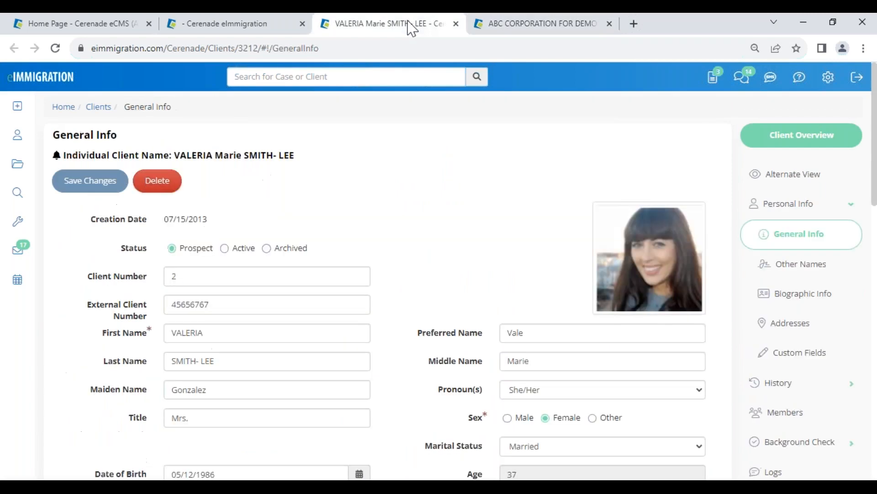
{"action": "left_click_drag", "start_coordinate": [175, 155], "coordinate": [299, 153]}
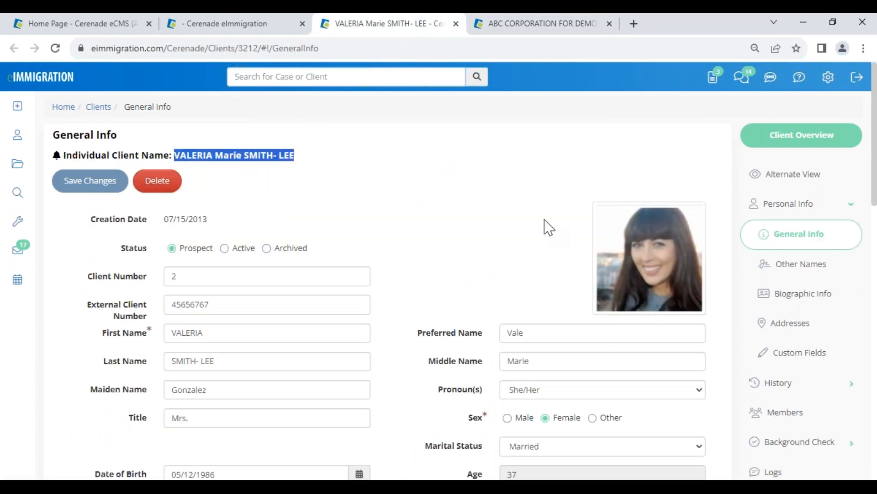
{"action": "left_click", "coordinate": [745, 176]}
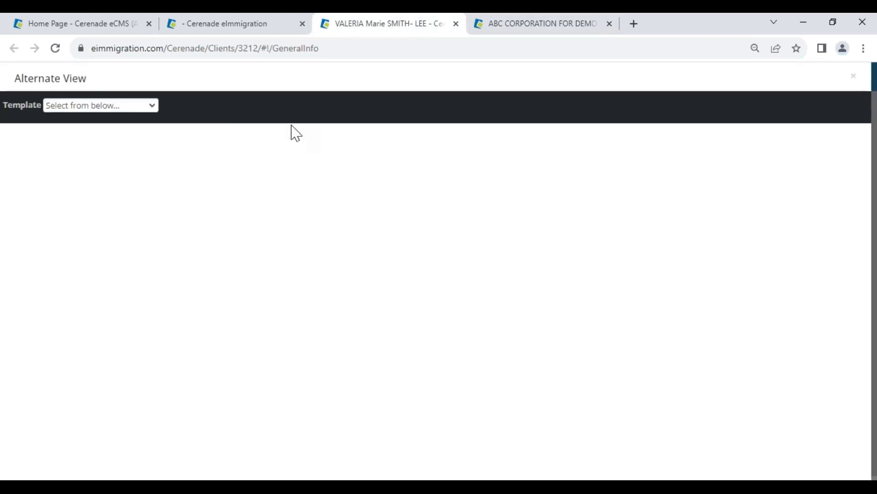
{"action": "left_click", "coordinate": [81, 106]}
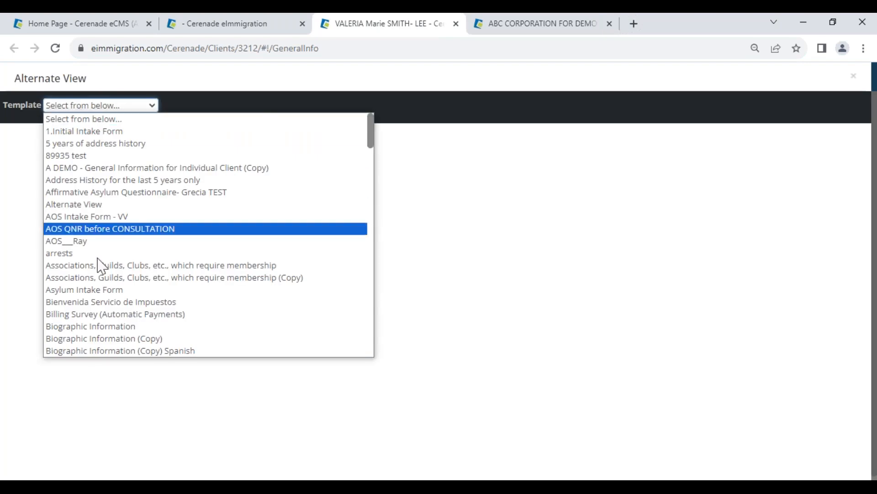
{"action": "scroll", "coordinate": [125, 283], "scroll_direction": "down", "scroll_amount": 15}
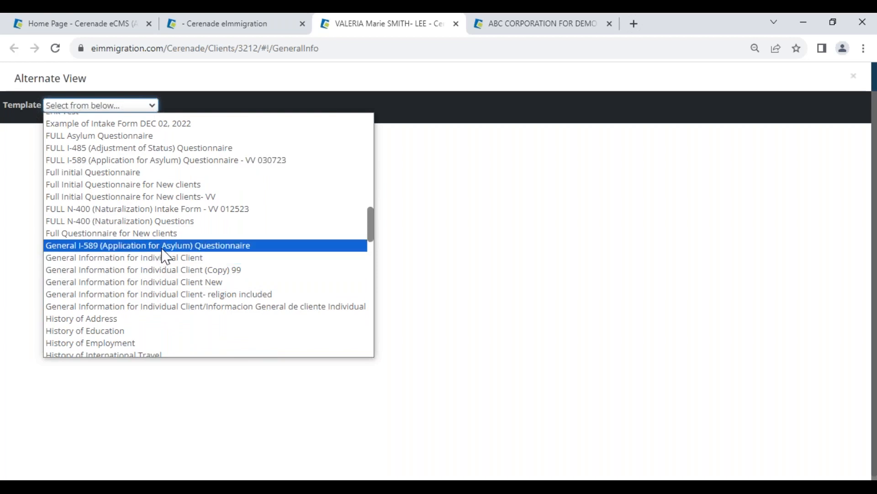
{"action": "left_click", "coordinate": [162, 249]}
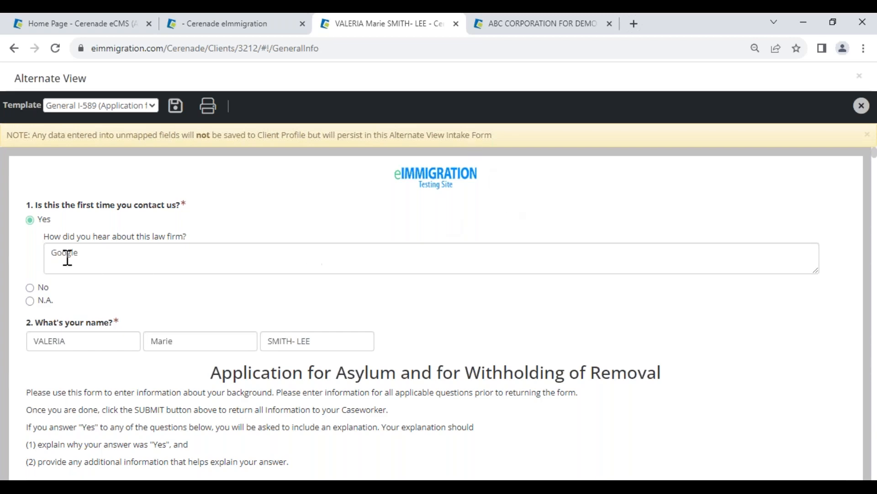
Step: Review the individual client's questionnaire answers about first contact, referral source, name, and past harm or mistreatment
{"action": "left_click_drag", "start_coordinate": [55, 206], "coordinate": [177, 204]}
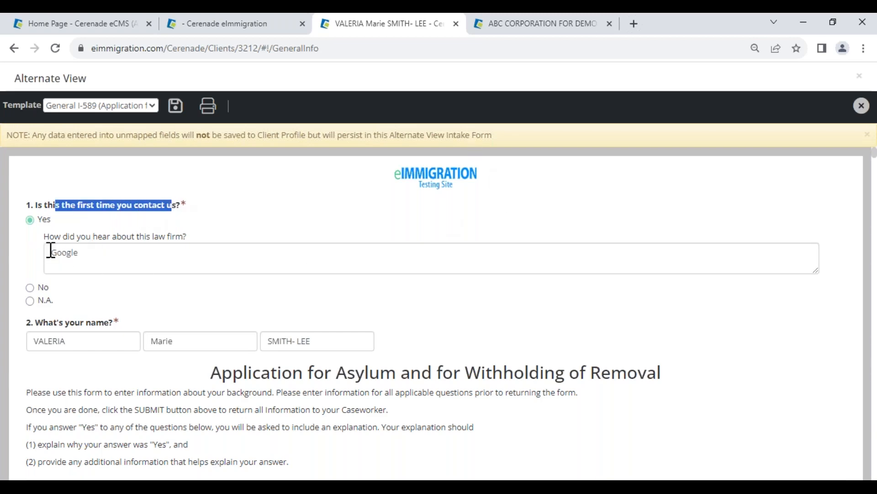
{"action": "left_click_drag", "start_coordinate": [49, 251], "coordinate": [91, 254]}
{"action": "left_click_drag", "start_coordinate": [79, 343], "coordinate": [16, 343]}
{"action": "scroll", "coordinate": [104, 369], "scroll_direction": "down", "scroll_amount": 1}
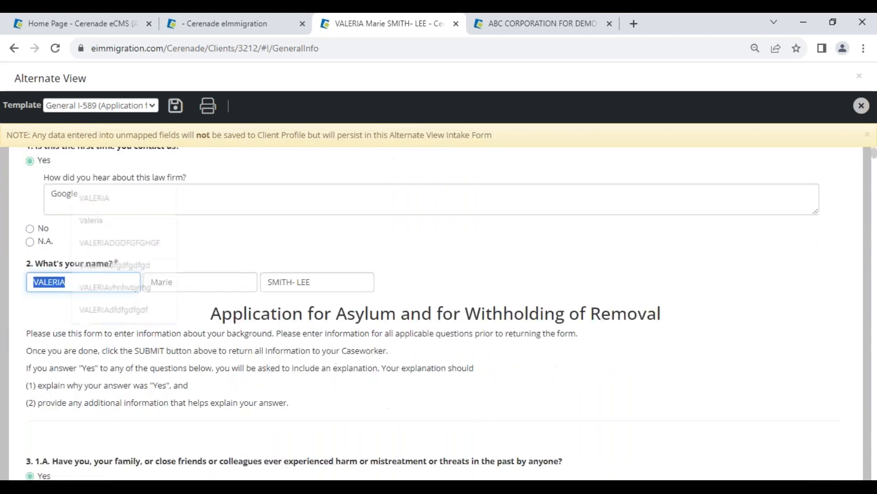
{"action": "scroll", "coordinate": [108, 370], "scroll_direction": "down", "scroll_amount": 4}
{"action": "left_click_drag", "start_coordinate": [93, 325], "coordinate": [21, 349]}
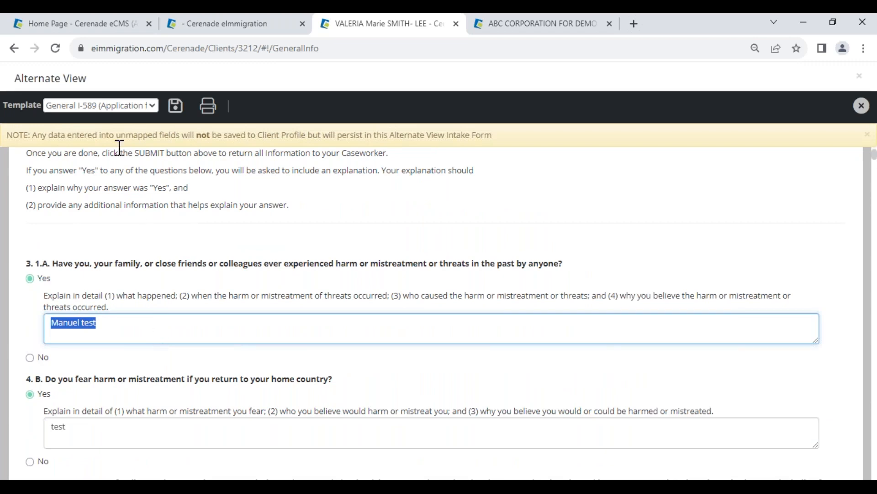
Step: Recheck the name and referral source answers at the start of the individual client's Alternate View questionnaire
{"action": "scroll", "coordinate": [142, 388], "scroll_direction": "up", "scroll_amount": 5}
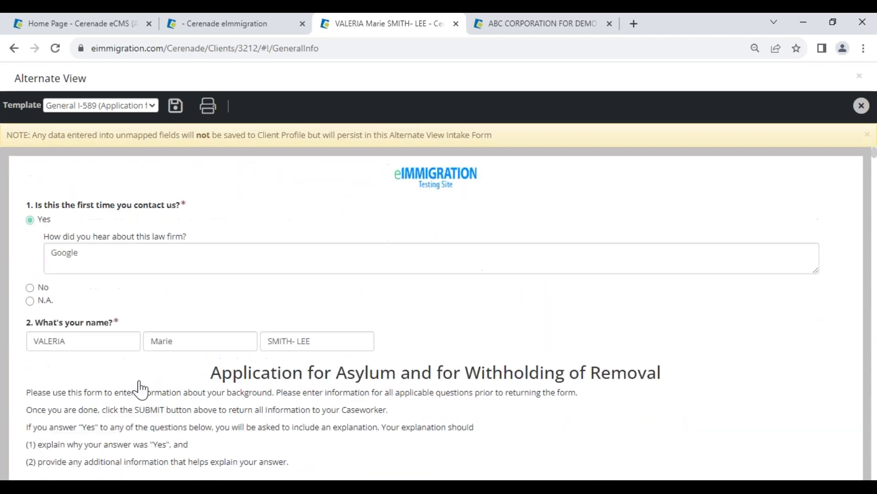
{"action": "double_click", "coordinate": [81, 344]}
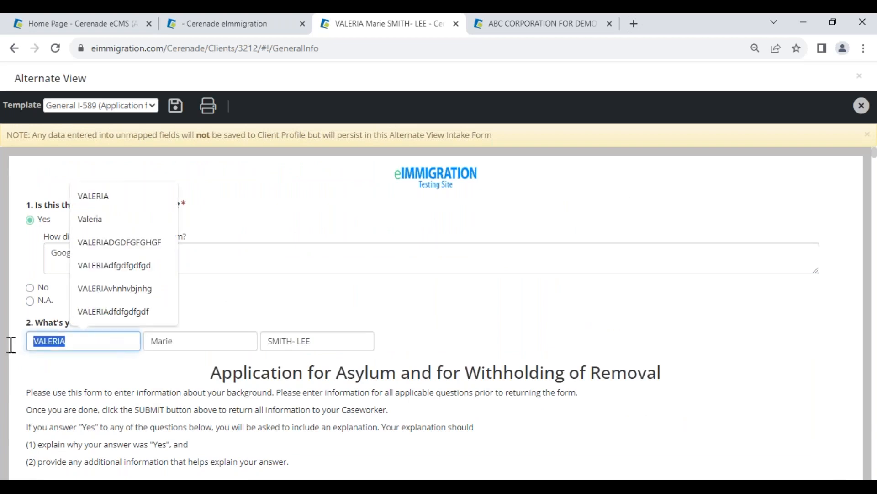
{"action": "left_click", "coordinate": [427, 333]}
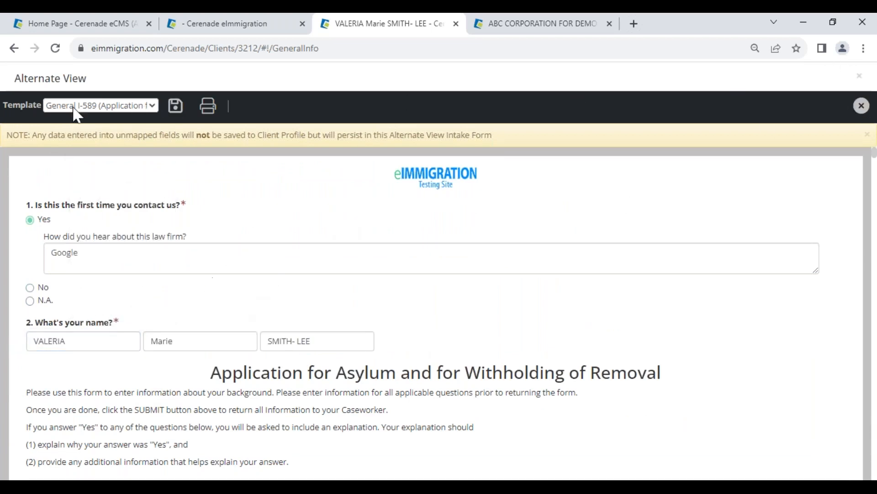
{"action": "left_click_drag", "start_coordinate": [14, 78], "coordinate": [91, 82]}
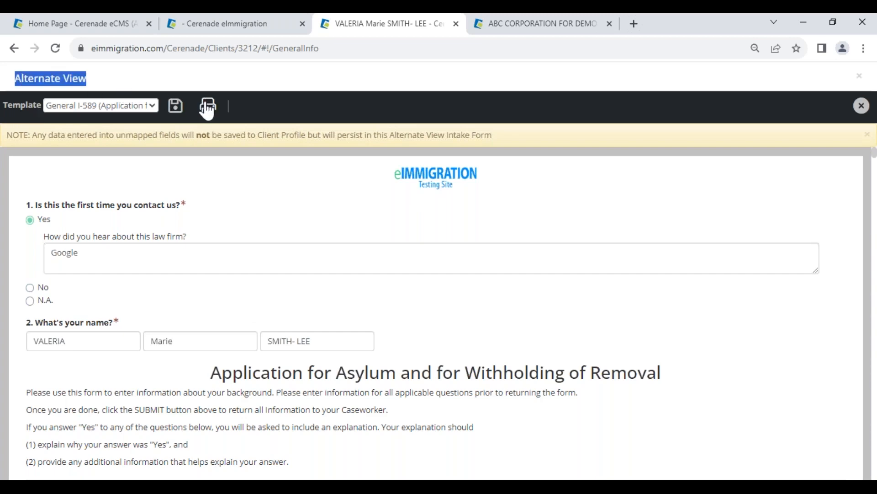
{"action": "double_click", "coordinate": [55, 252]}
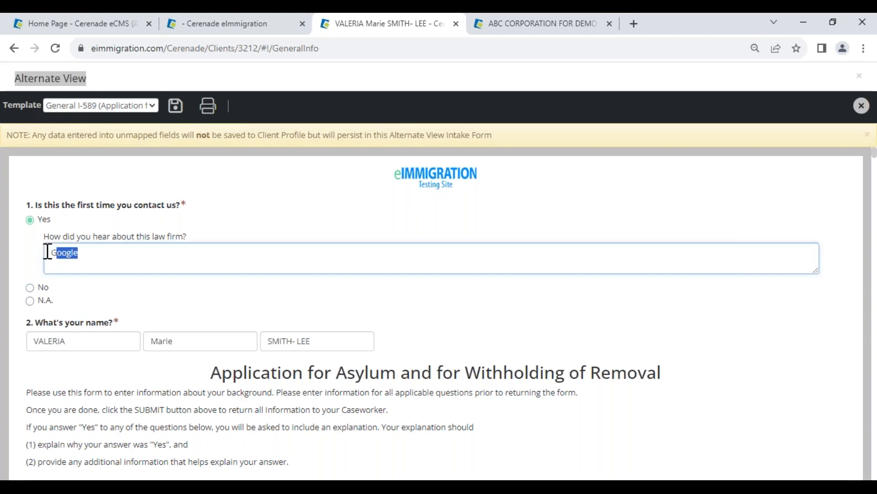
{"action": "left_click", "coordinate": [61, 341]}
Step: Set the first-contact answer to N.A. and close the individual client's Alternate View without saving
{"action": "left_click", "coordinate": [31, 300]}
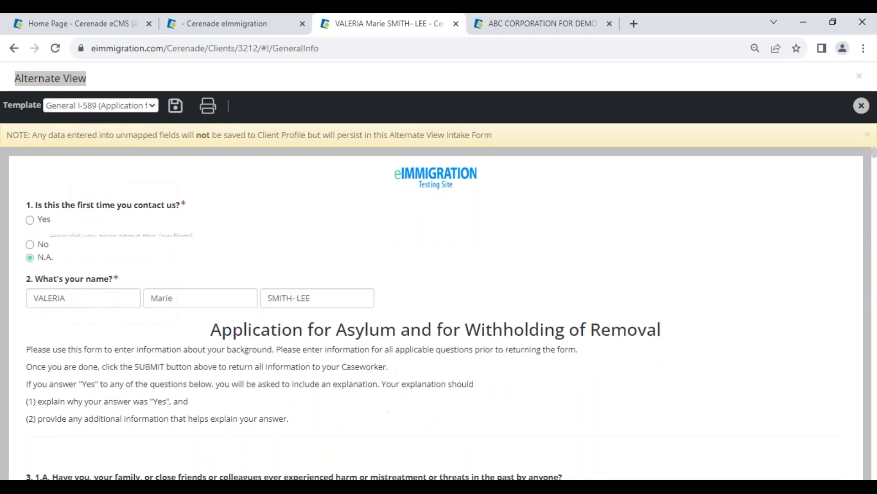
{"action": "left_click", "coordinate": [861, 106]}
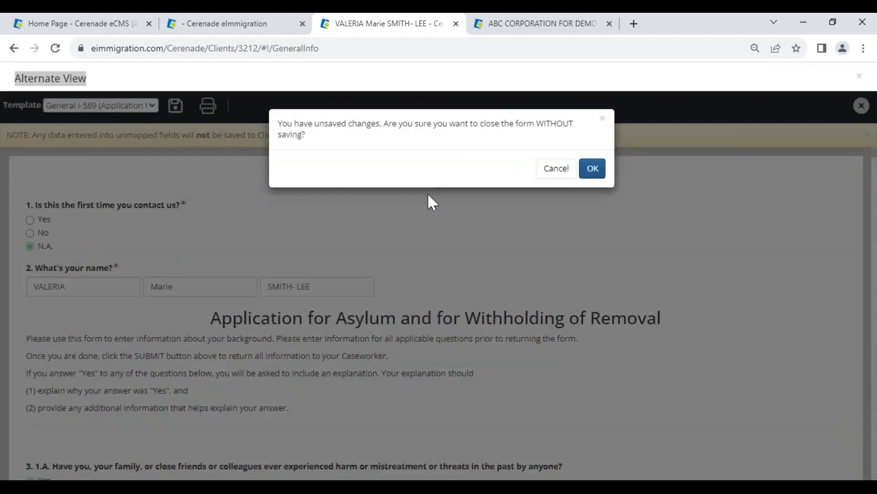
{"action": "left_click", "coordinate": [592, 168]}
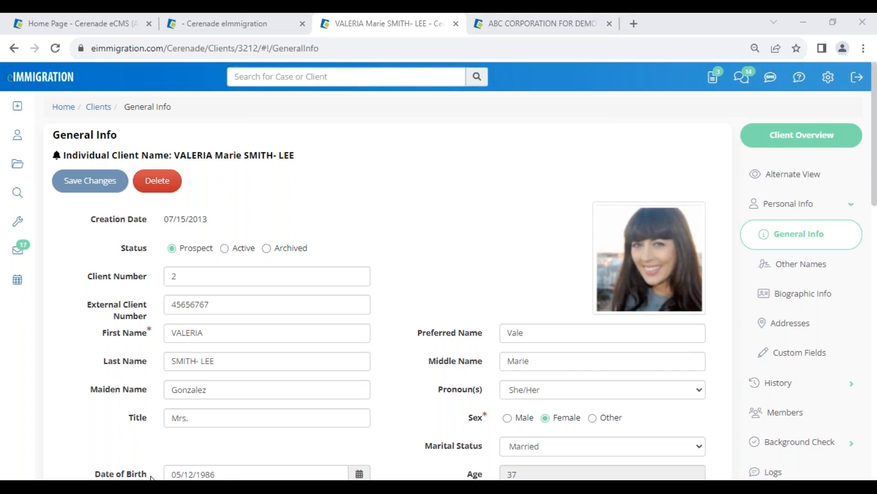
Step: Switch to the Cerenade Academy channel on YouTube and look through its latest training videos
{"action": "left_click", "coordinate": [210, 434]}
{"action": "left_click", "coordinate": [430, 24]}
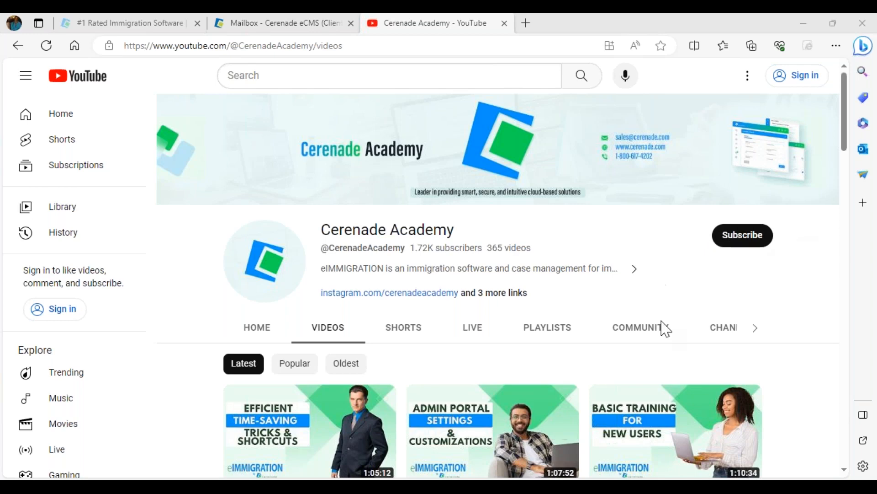
{"action": "scroll", "coordinate": [594, 337], "scroll_direction": "down", "scroll_amount": 5}
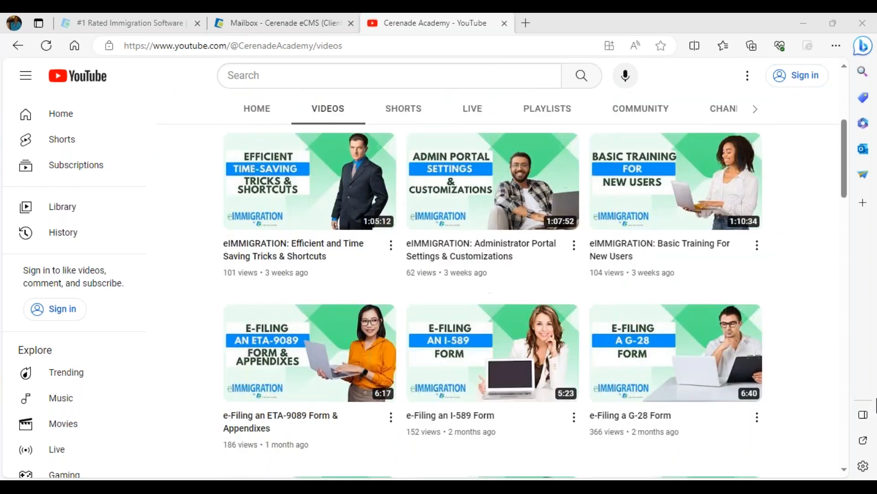